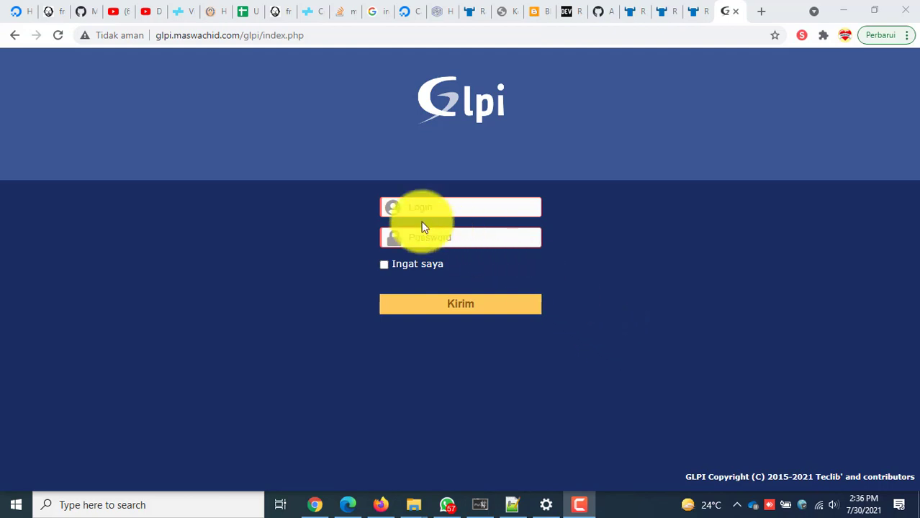
Log in to GLPI with the default glpi administrator account and its password.
click(469, 205)
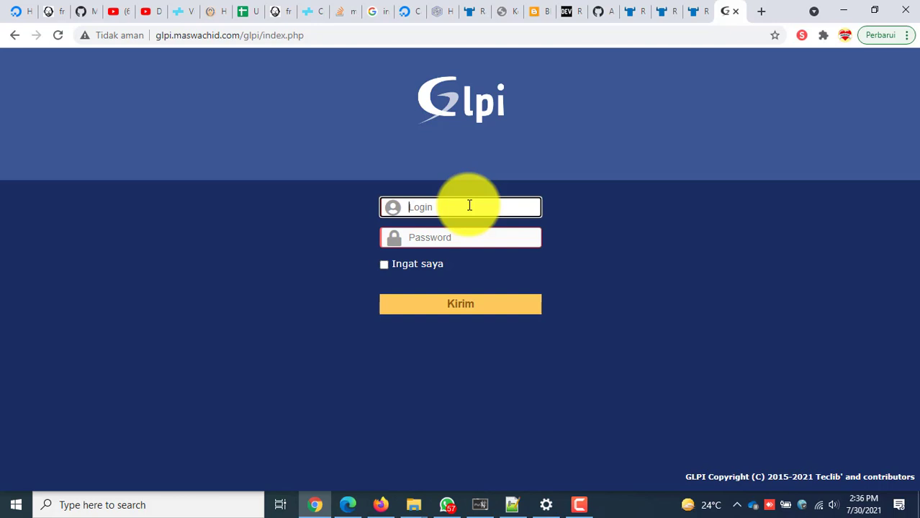
text(glpi)
key(Tab)
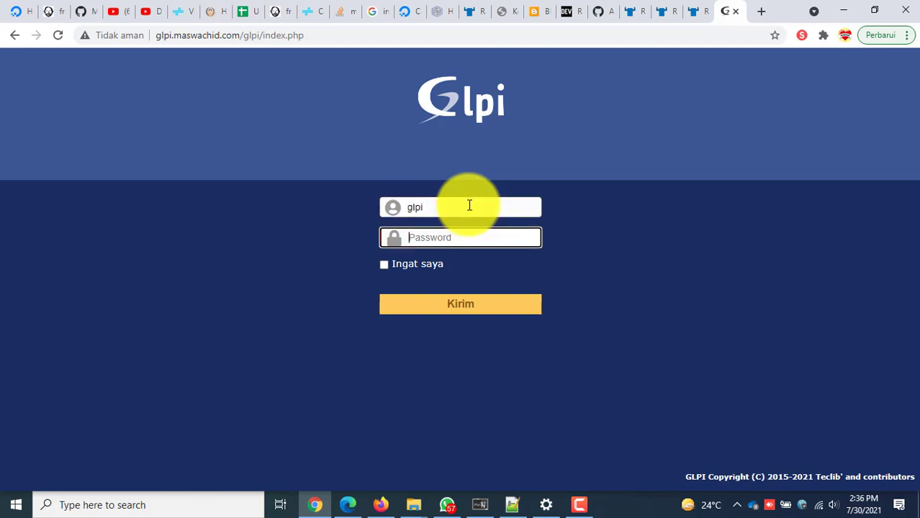
text(glpi)
click(478, 304)
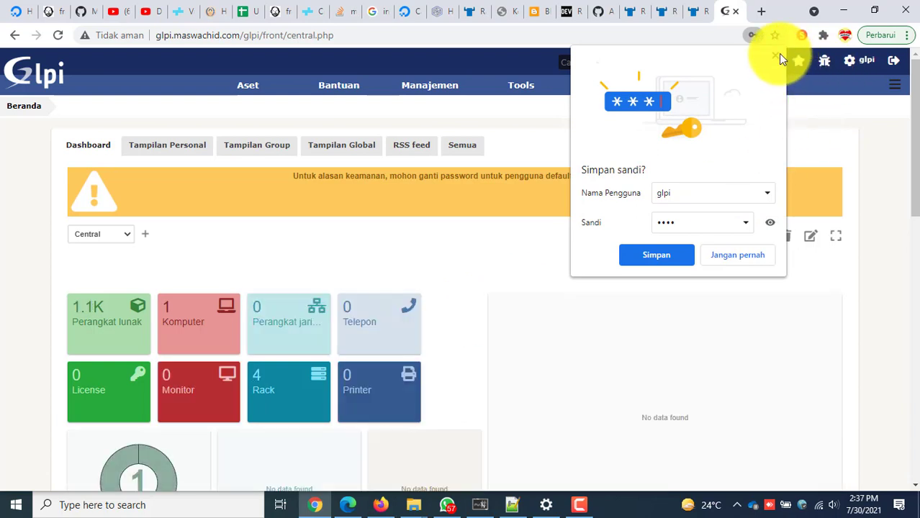
Dismiss Chrome's 'Simpan sandi?' and 'Periksa sandi Anda' popups and scroll through the dashboard.
click(776, 55)
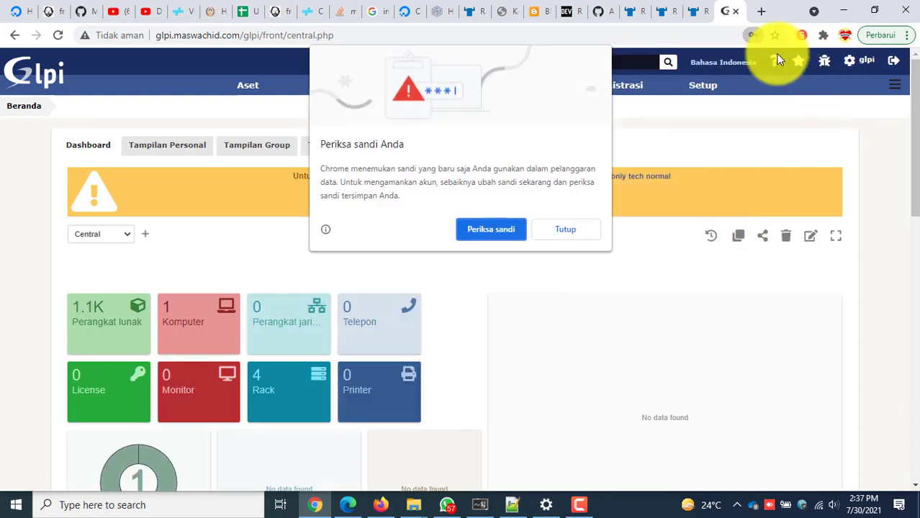
click(578, 228)
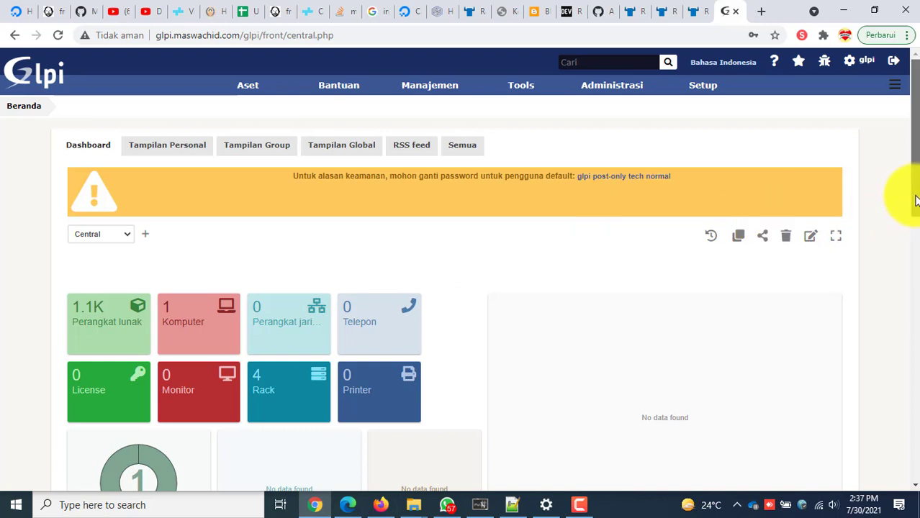
drag(912, 195, 903, 267)
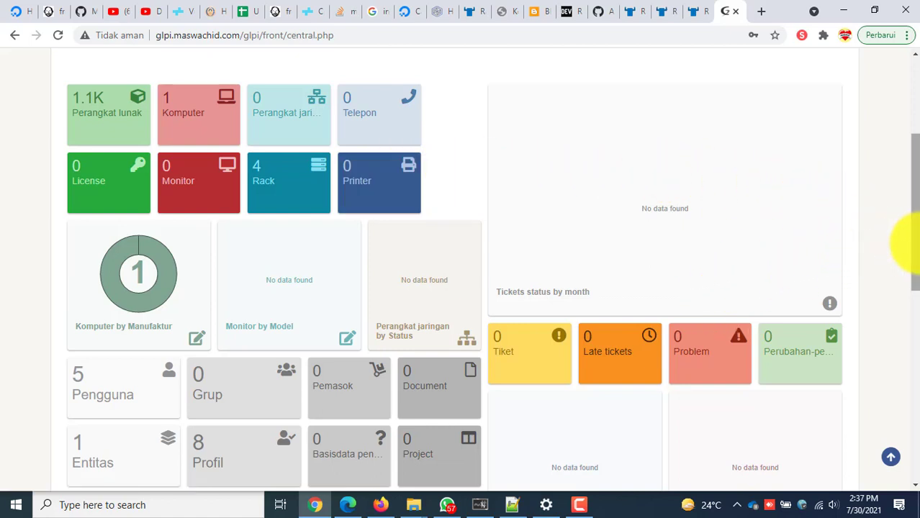
drag(918, 248, 904, 163)
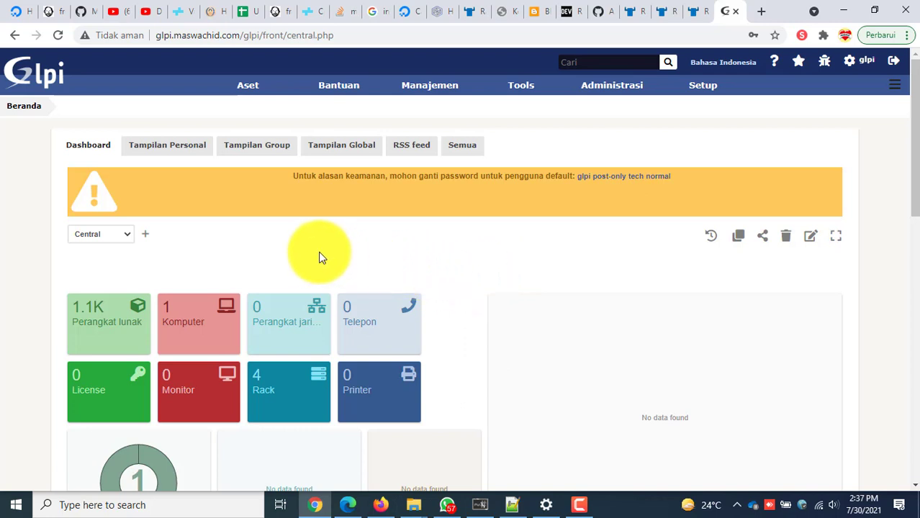
mouse_move(226, 86)
From the Rack list, start a new rack named Rack 05.
click(283, 387)
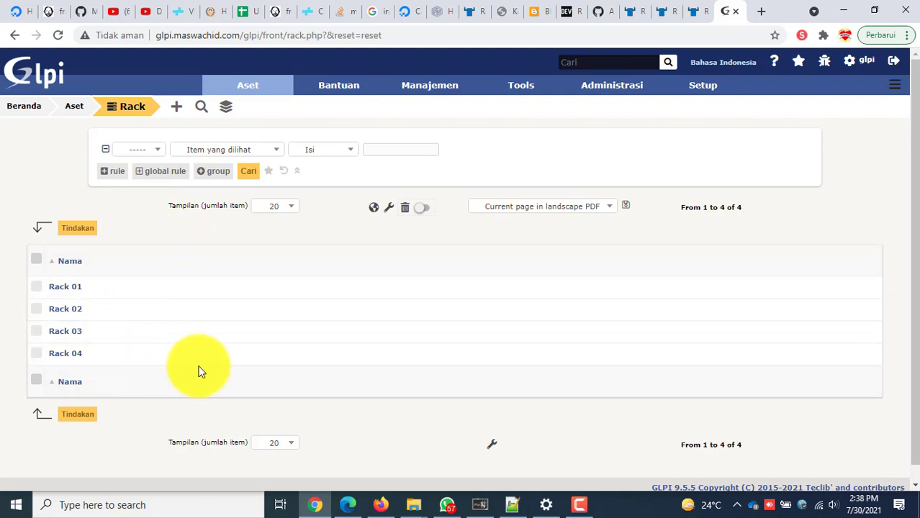
click(180, 111)
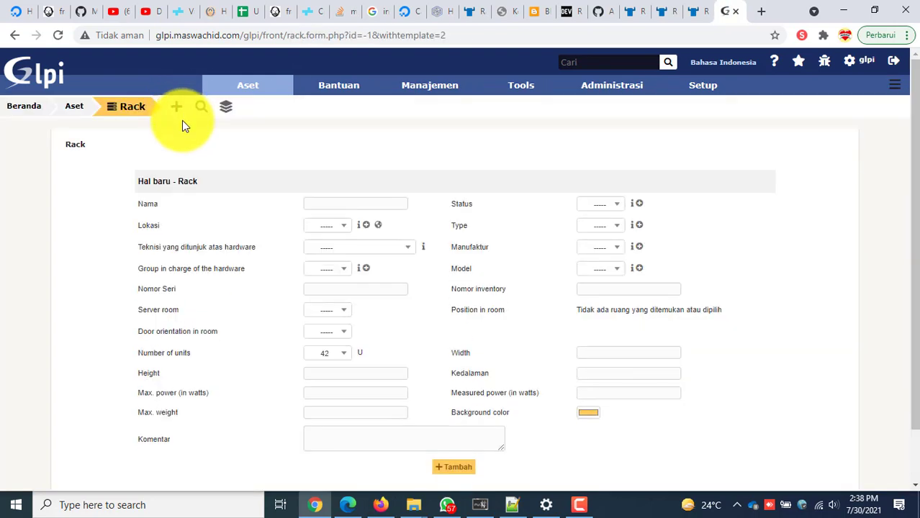
click(333, 200)
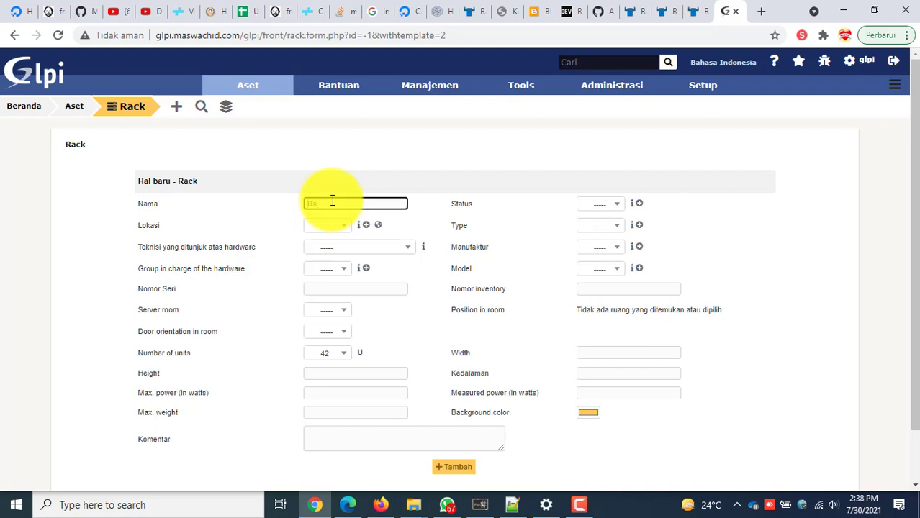
text(Rack 0)
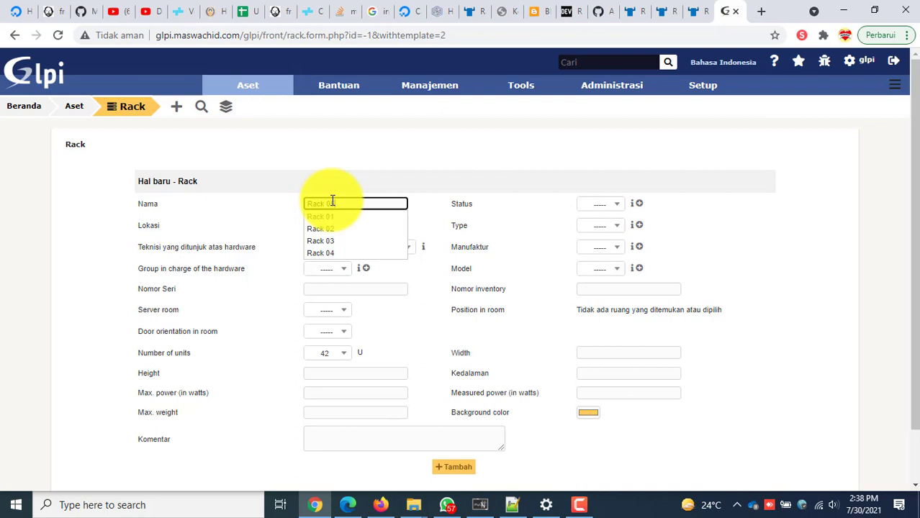
text(5)
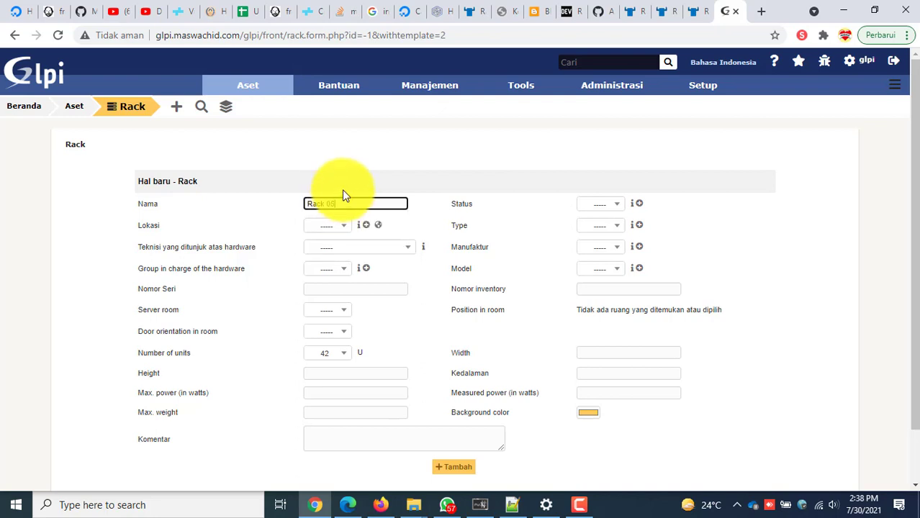
click(354, 178)
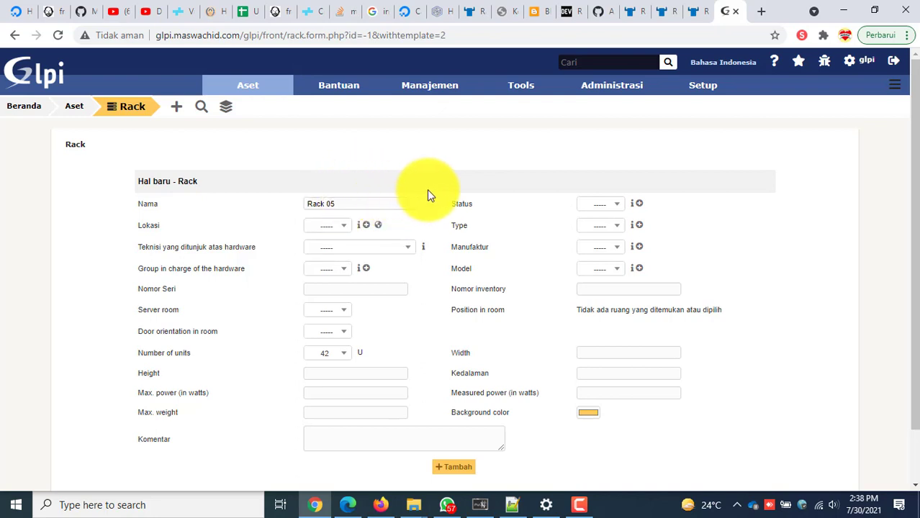
Check the existing Lokasi options, then open the form to create a new location.
click(341, 229)
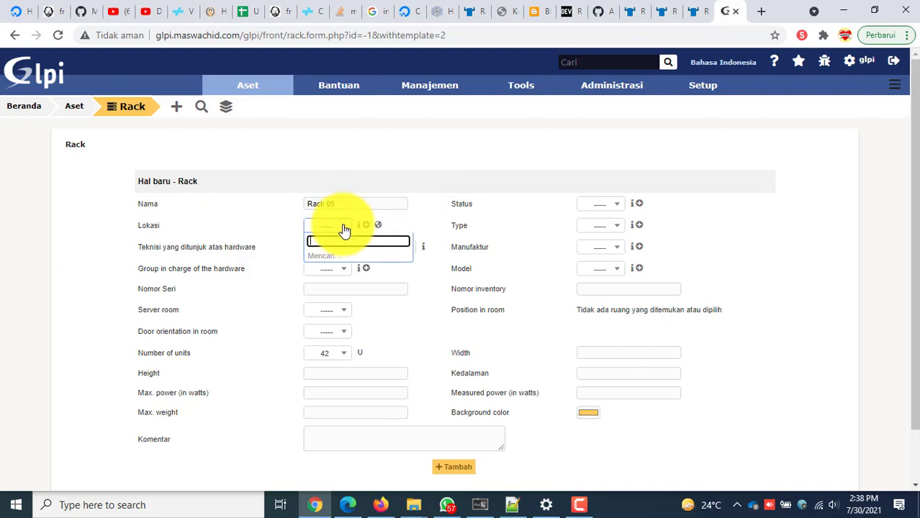
click(343, 230)
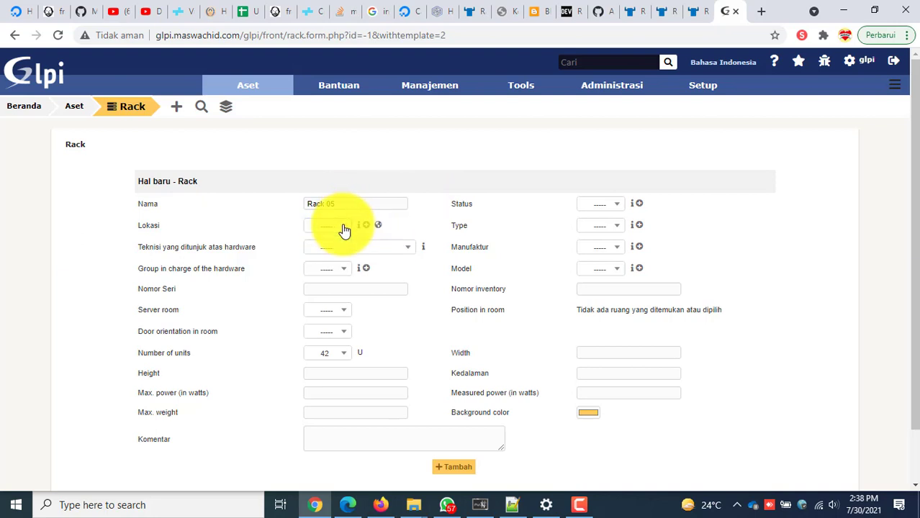
click(344, 229)
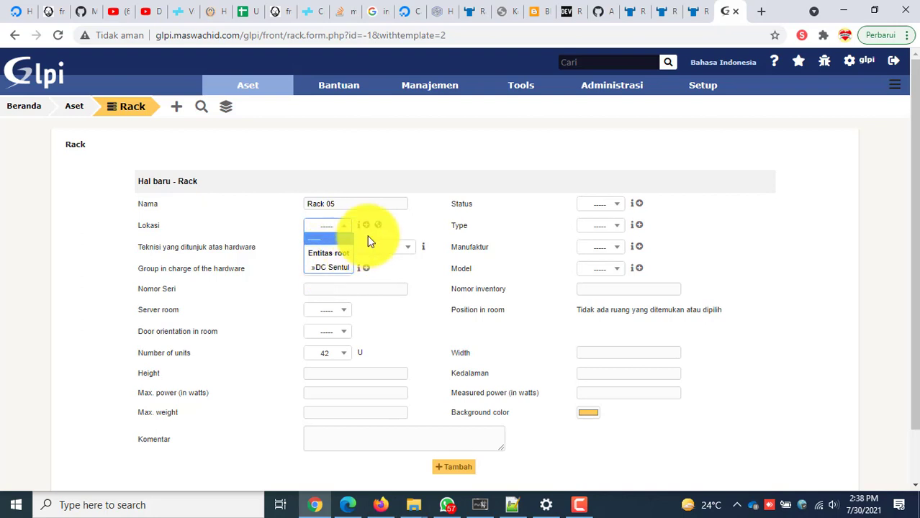
click(367, 235)
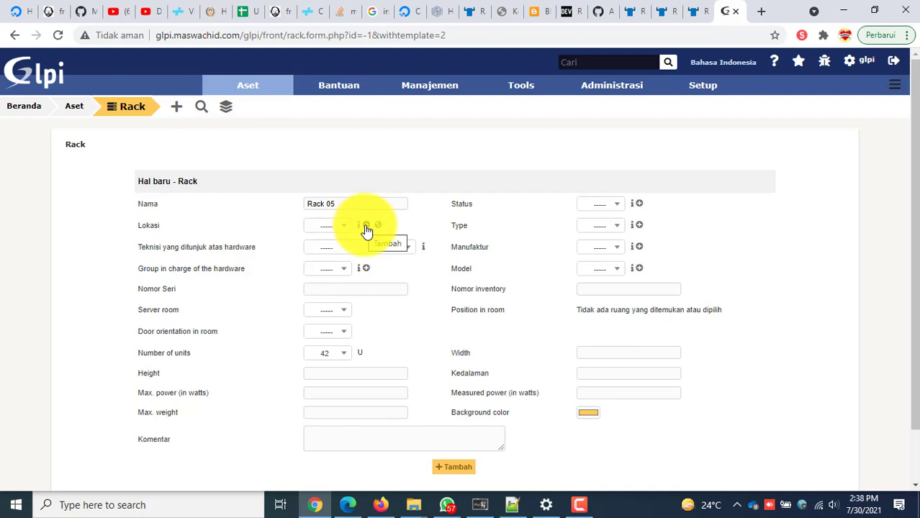
click(367, 227)
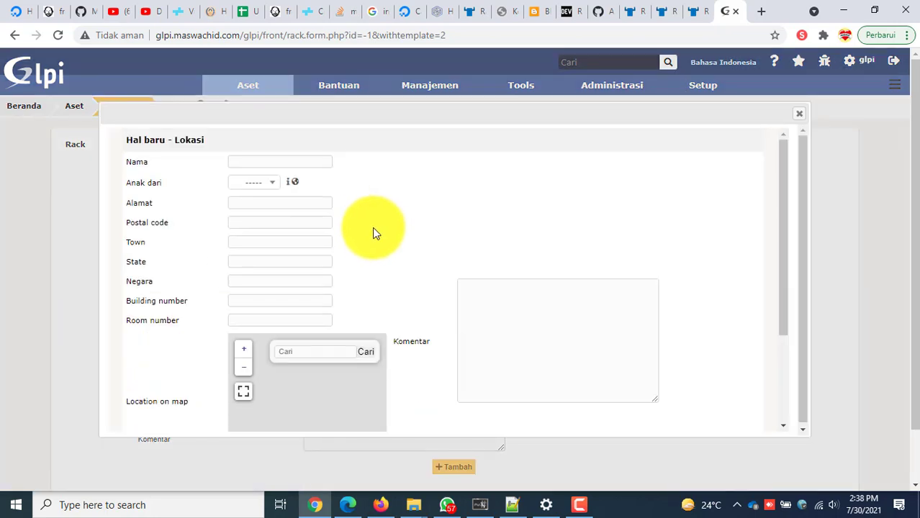
Enter location DC - Surabaya with an address, postal code 42934, Surabaya, Jawa Timur, Indonesia.
click(265, 161)
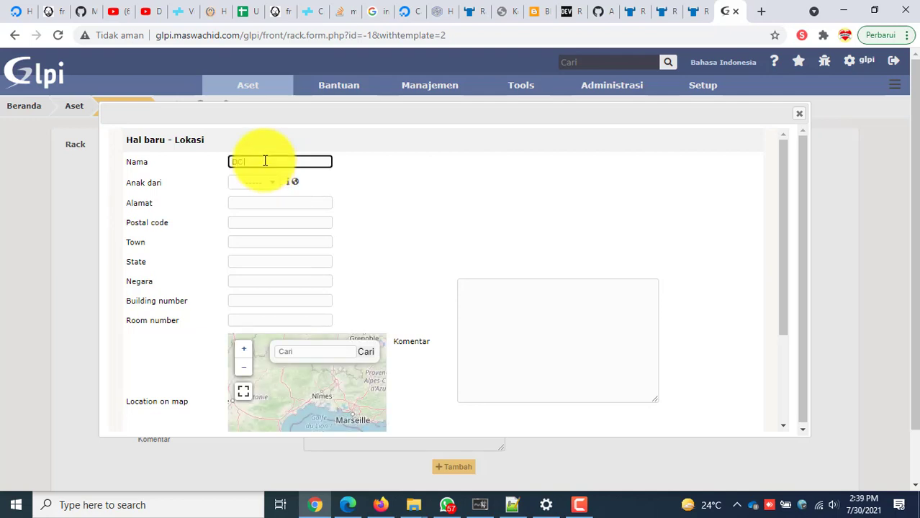
text(DC - Surabaya)
click(241, 202)
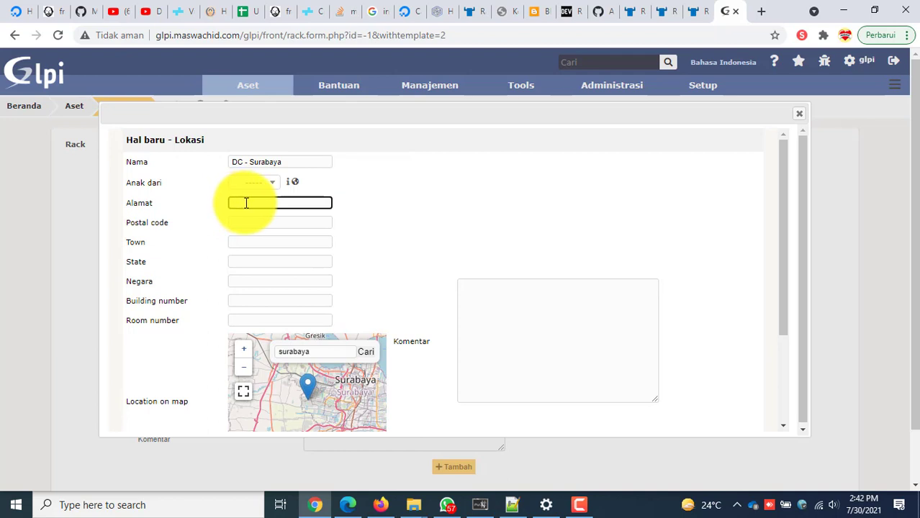
text(Alamat Lokasinya)
click(251, 223)
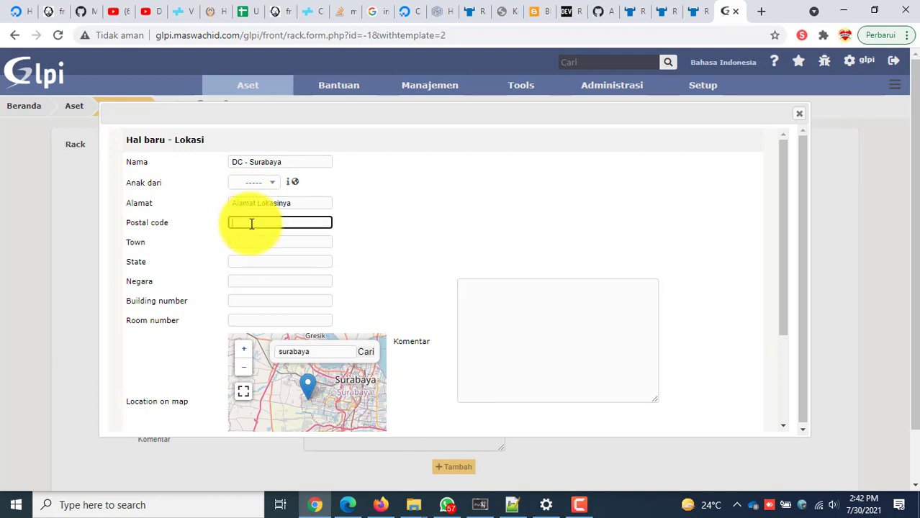
text(42934)
click(262, 239)
text(Su)
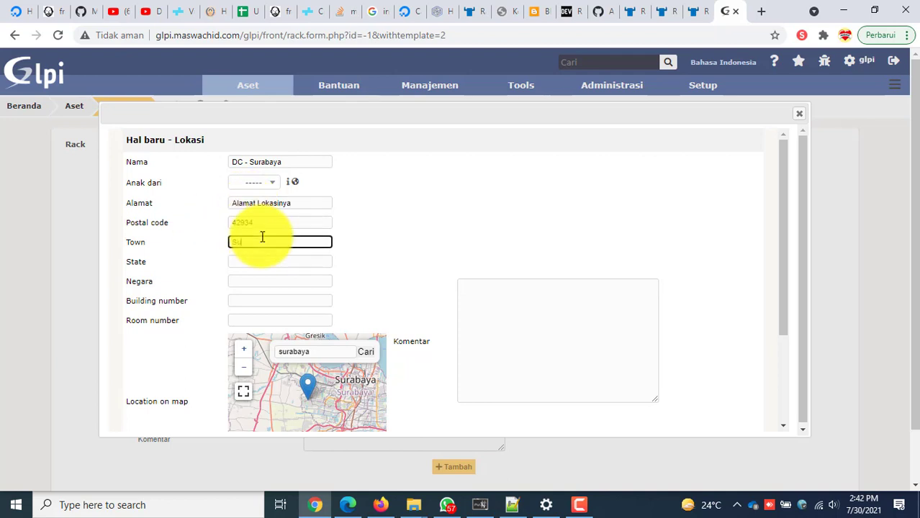
text(rabaya)
click(263, 260)
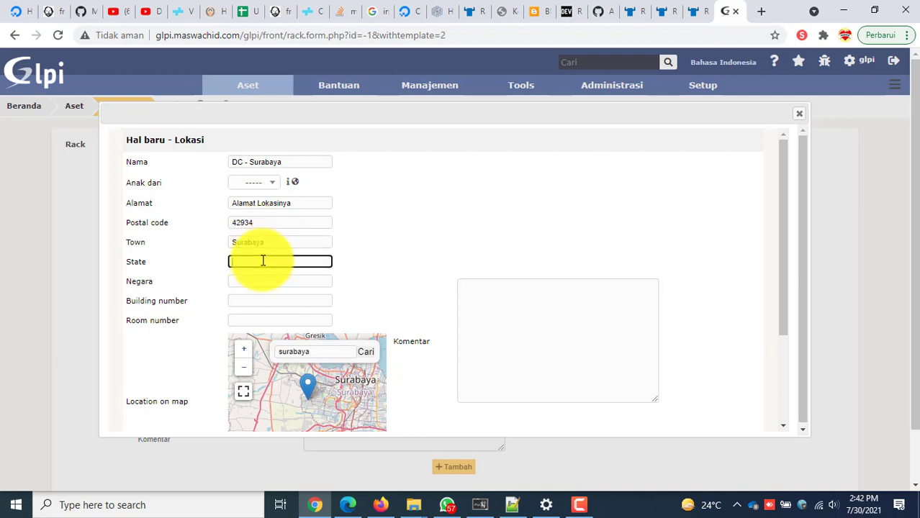
text(Jawa Timur)
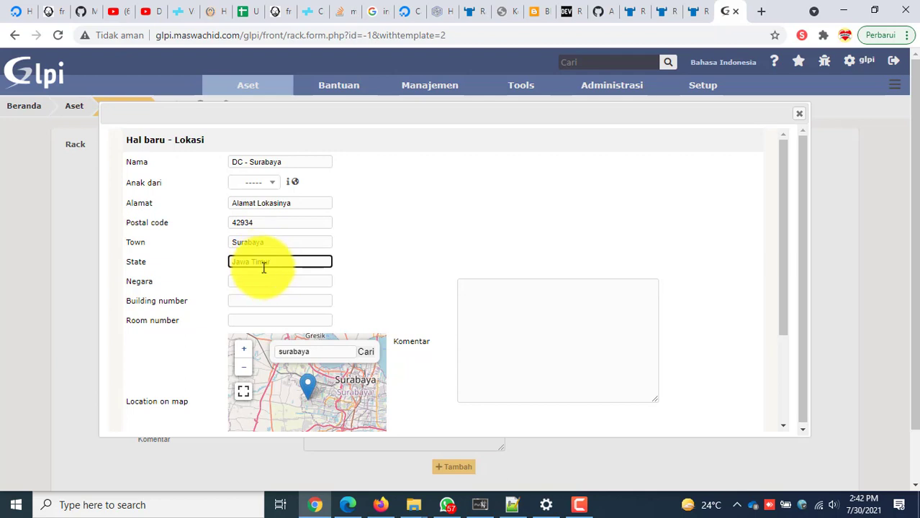
click(260, 281)
text(Indones)
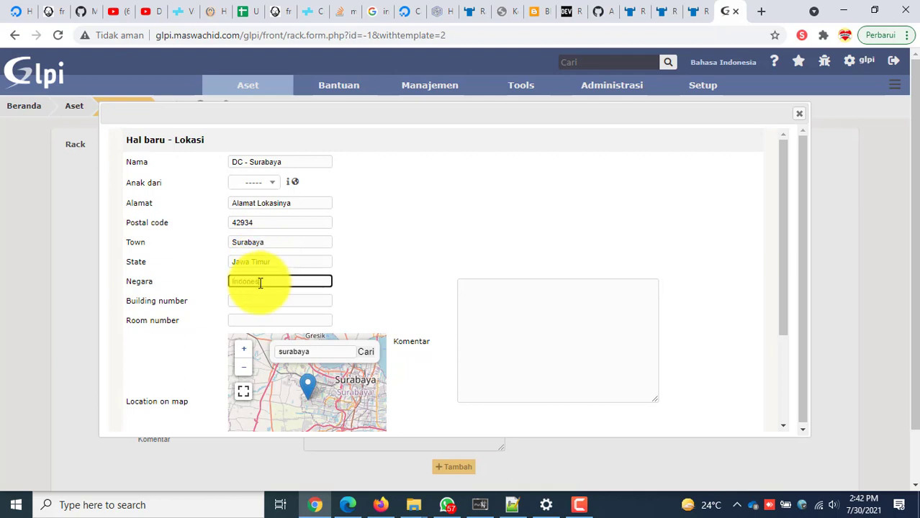
text(ia)
Set room number 3, save the DC - Surabaya location and close its form.
click(264, 302)
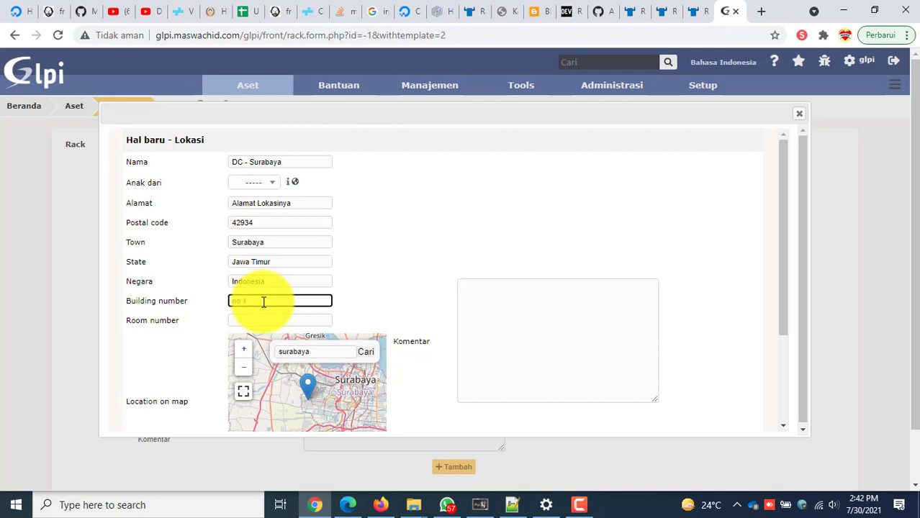
click(272, 320)
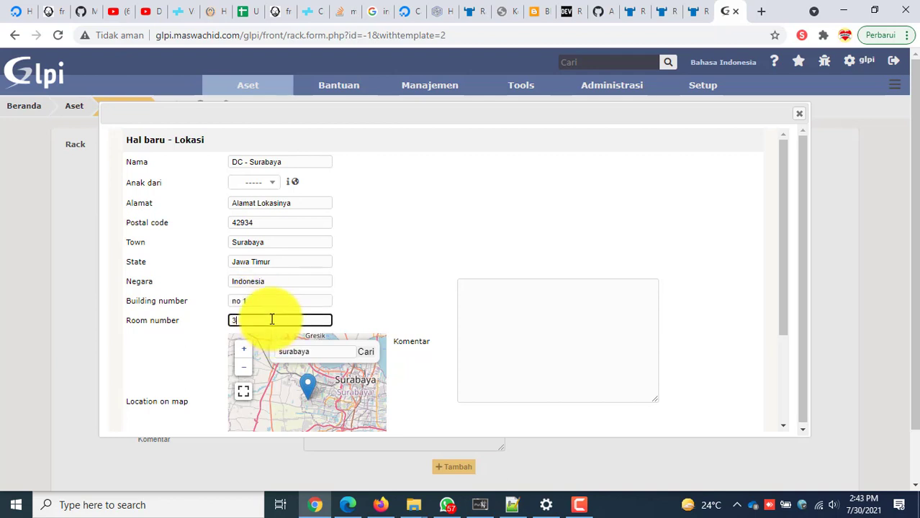
text(3)
scroll(272, 319, down, 3)
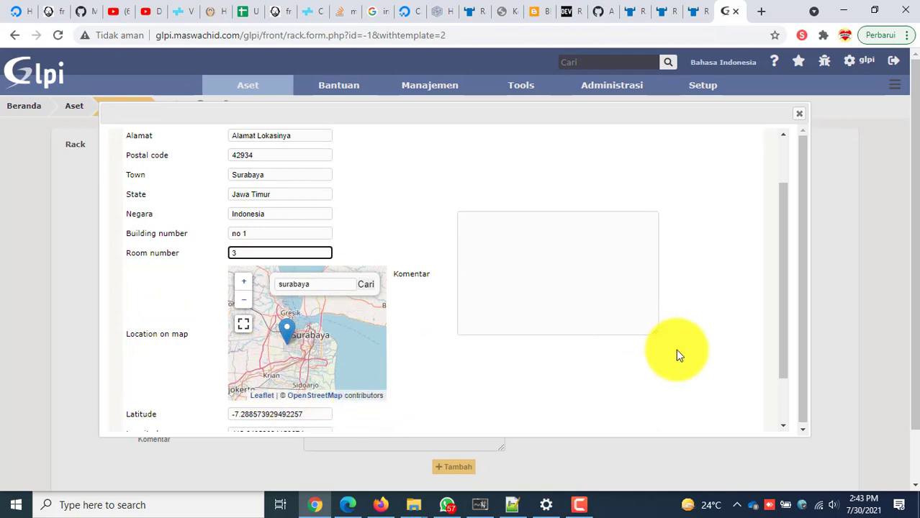
drag(780, 366, 782, 421)
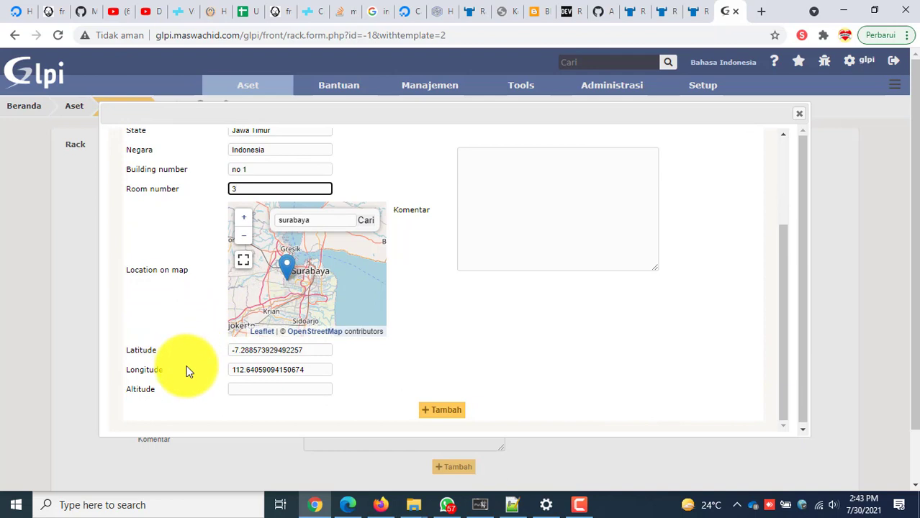
click(443, 415)
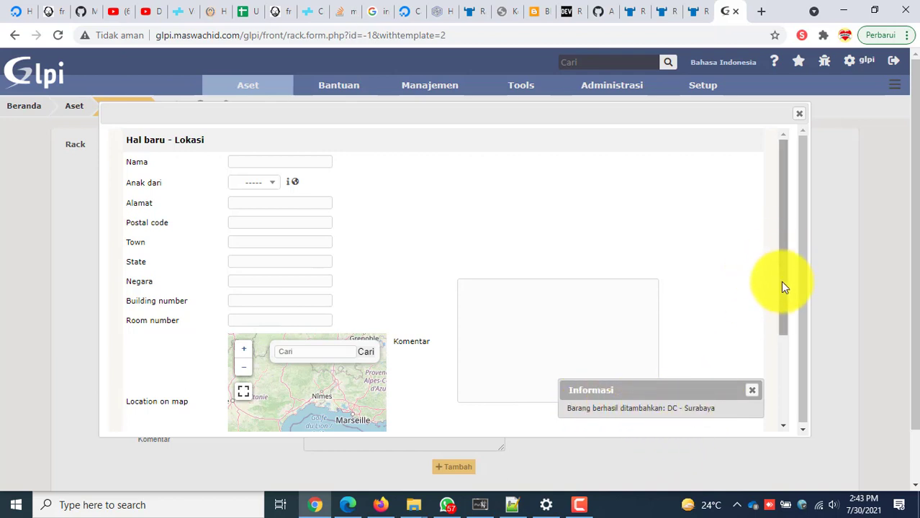
click(801, 115)
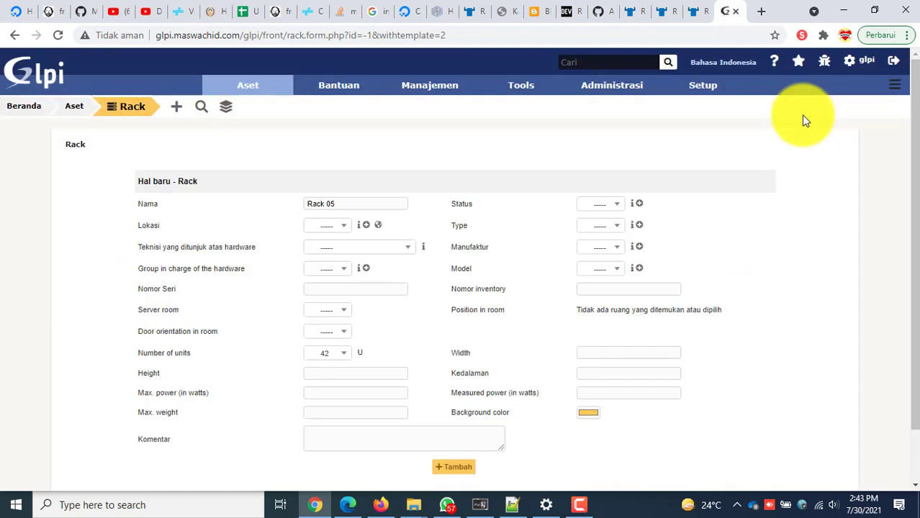
Set Rack 05's location to DC - Surabaya and serial number Rack R3 L2.
click(333, 232)
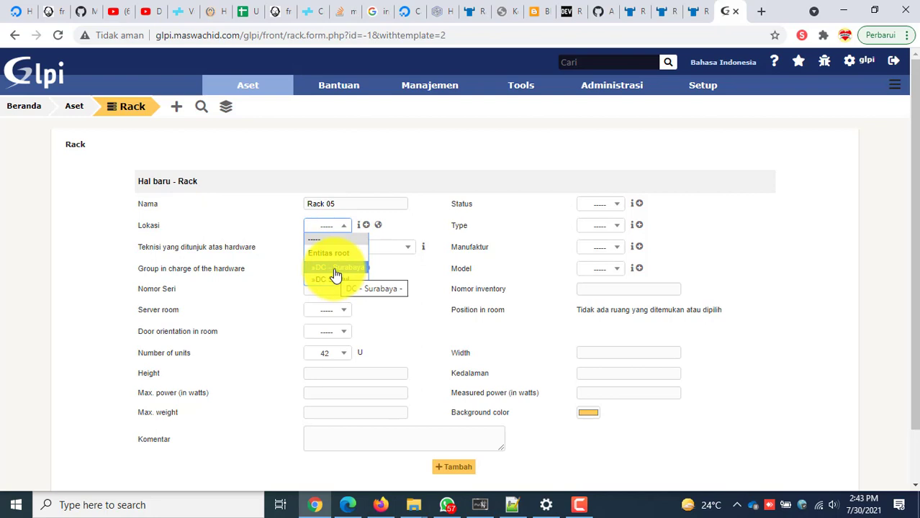
click(335, 274)
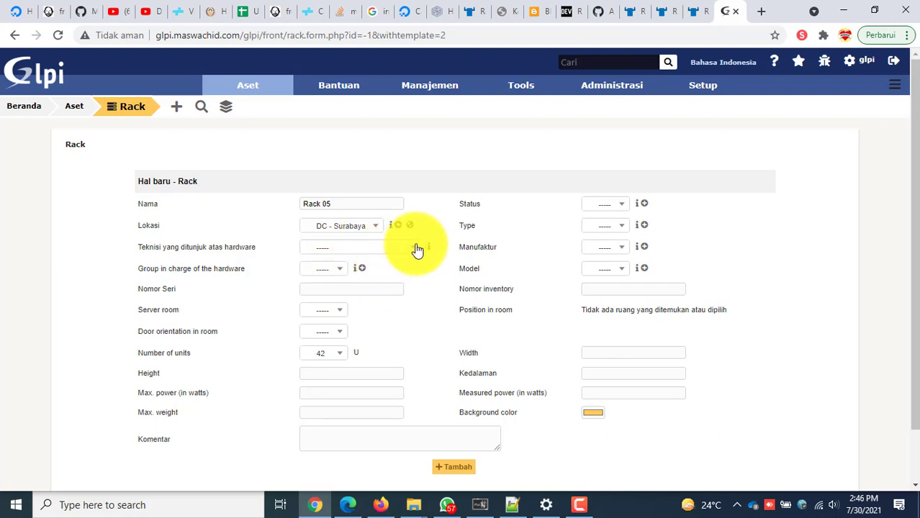
click(417, 249)
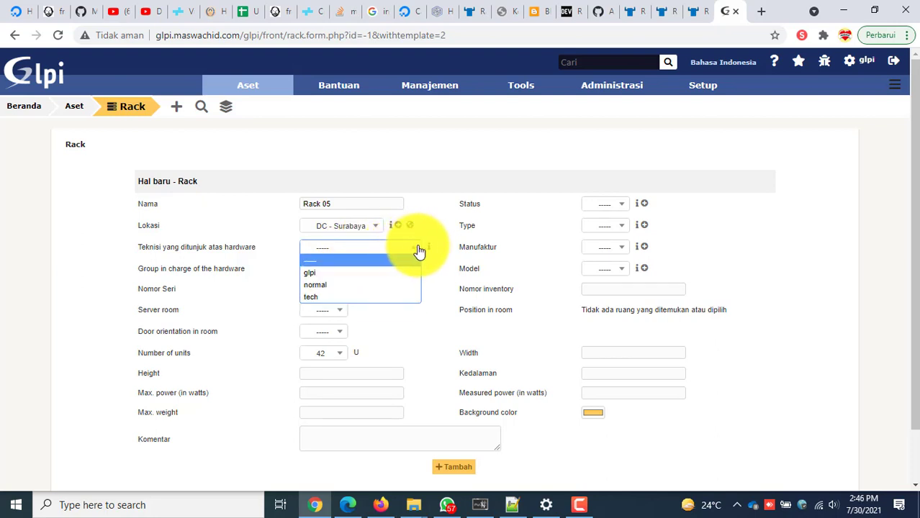
click(432, 263)
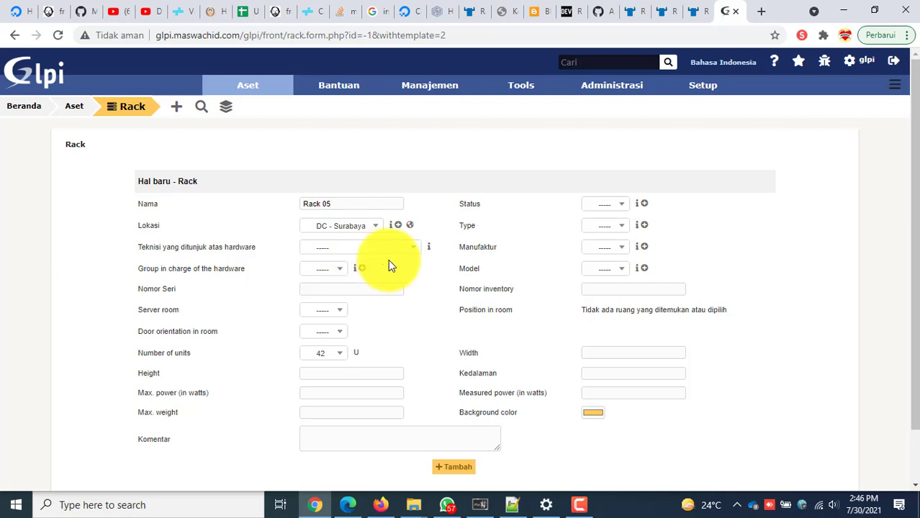
click(341, 272)
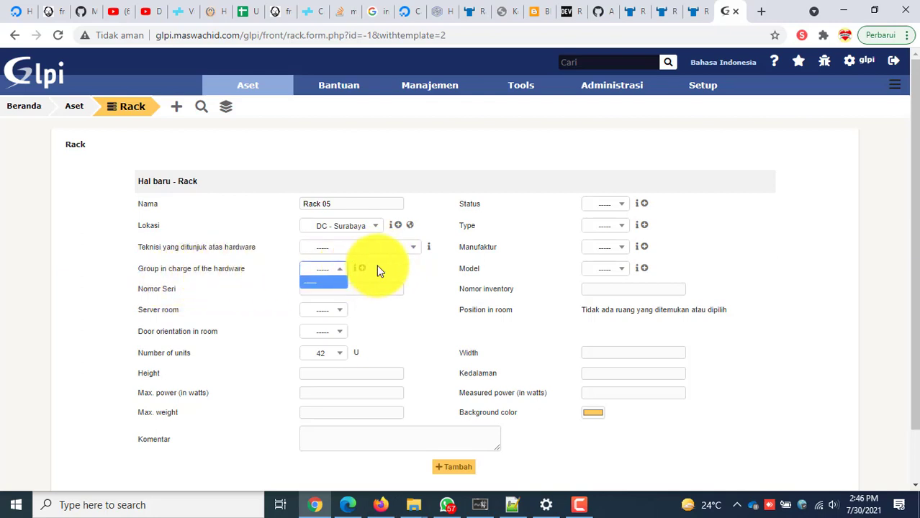
click(380, 270)
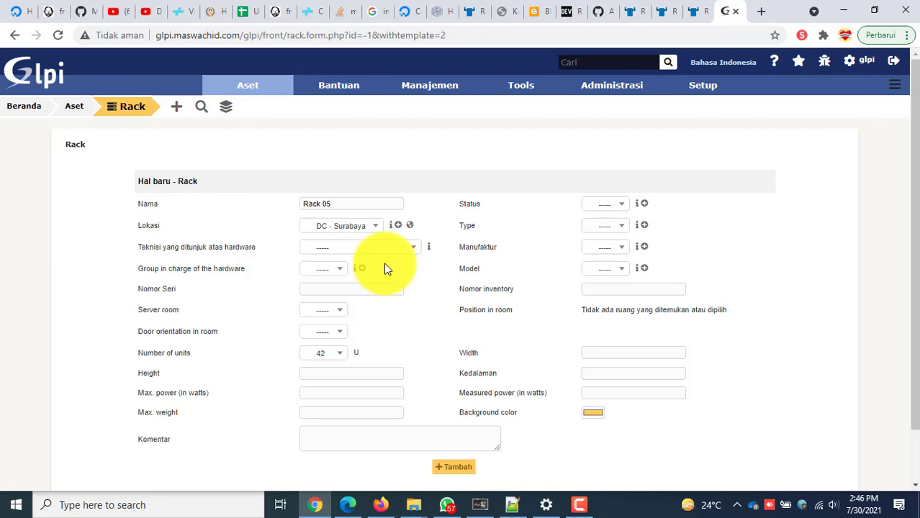
click(331, 287)
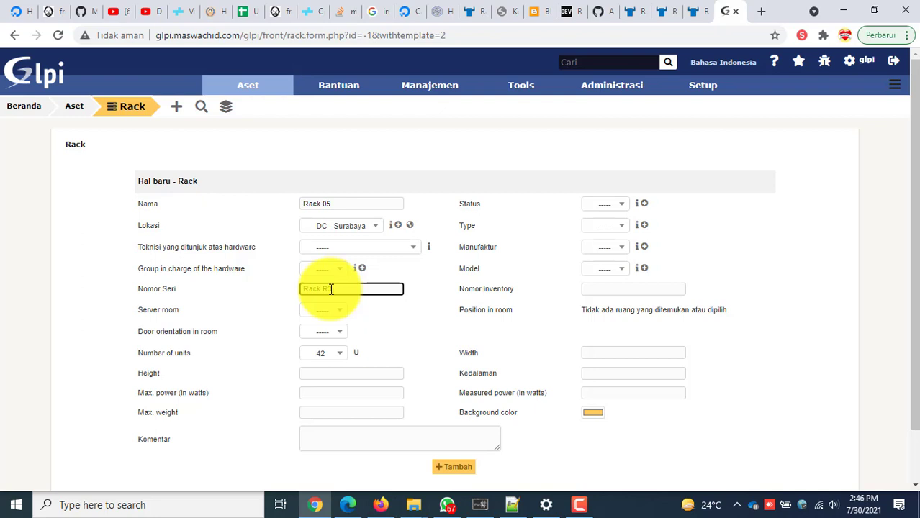
click(392, 317)
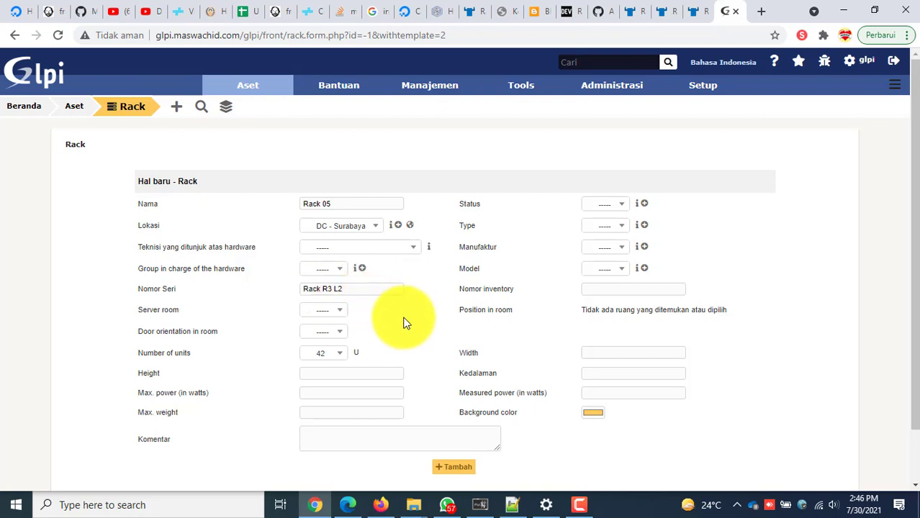
Keep the rack at 42 units, leaving server room, door orientation and height unset.
click(337, 313)
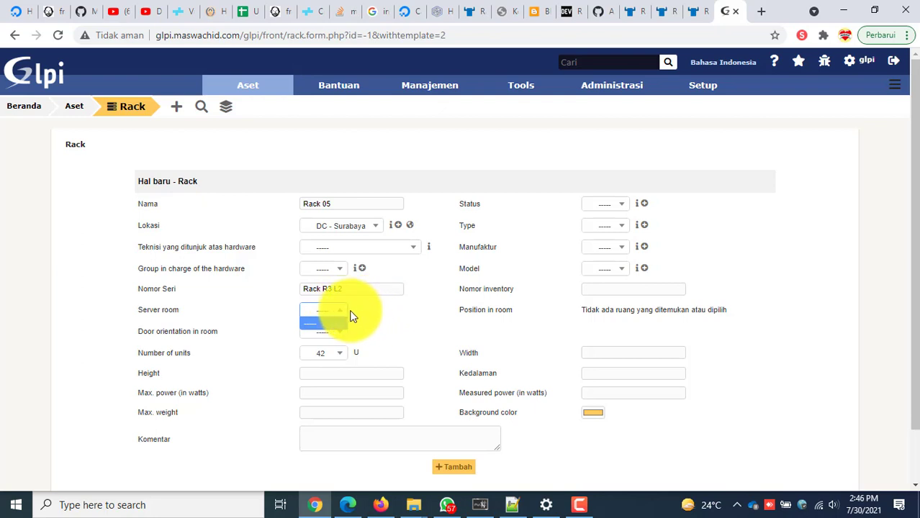
click(351, 316)
click(330, 335)
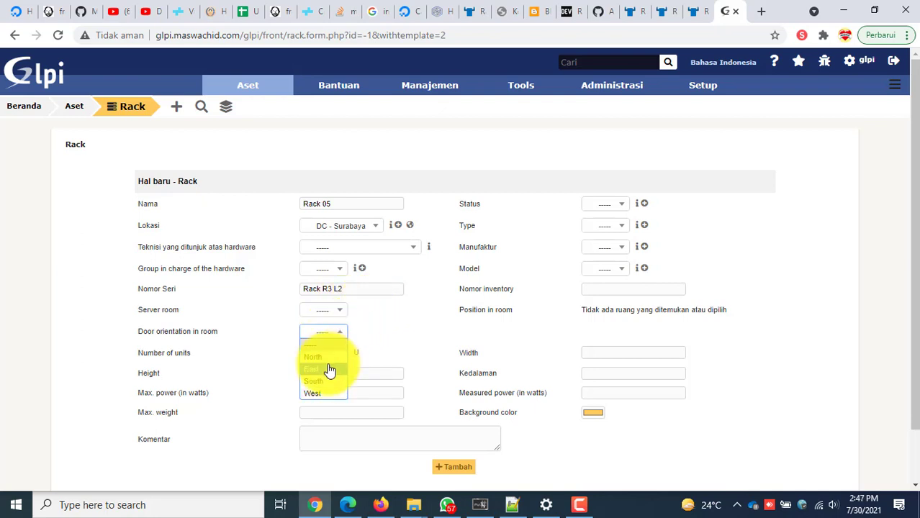
click(403, 345)
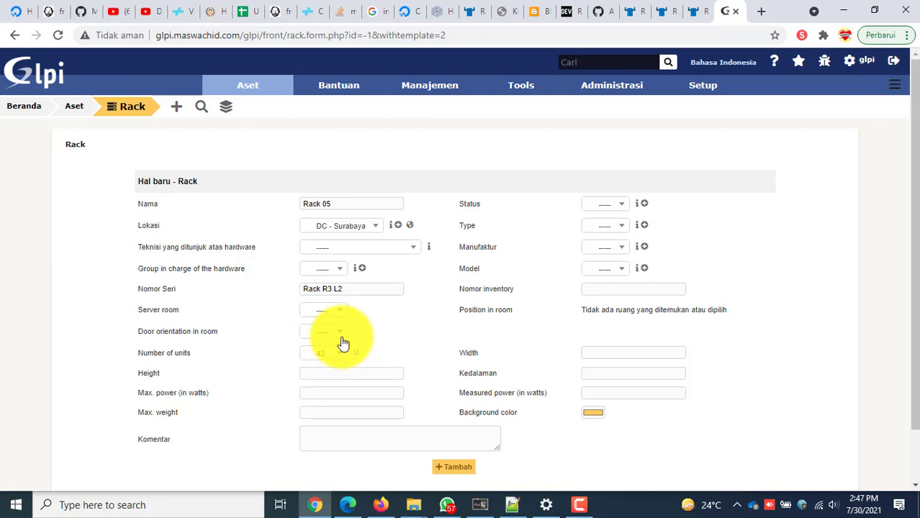
click(340, 358)
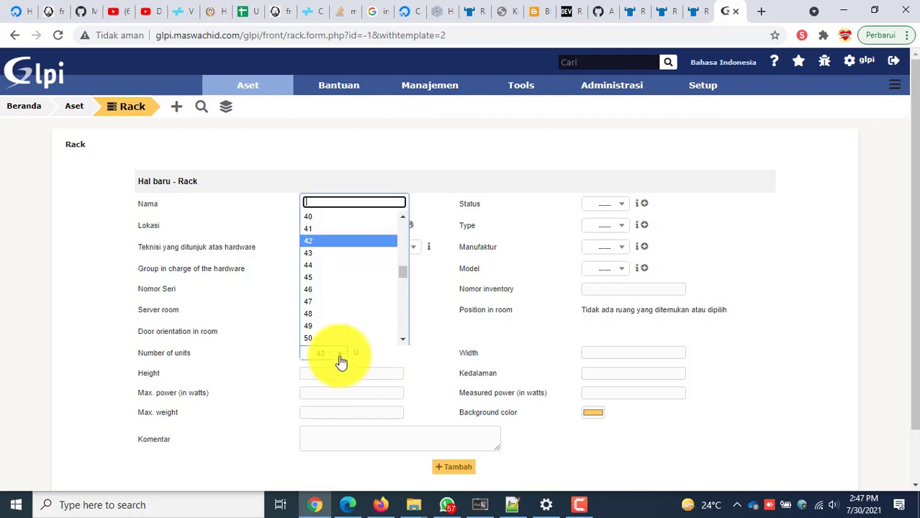
click(353, 229)
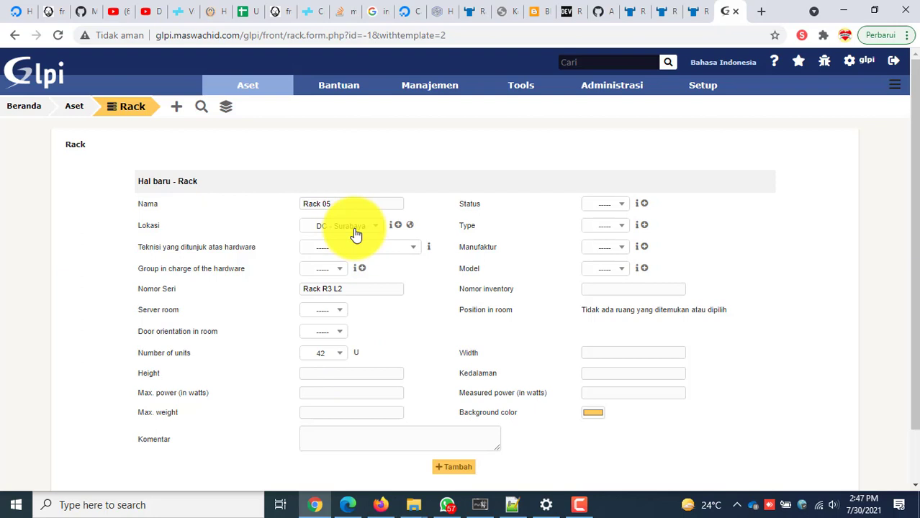
click(342, 371)
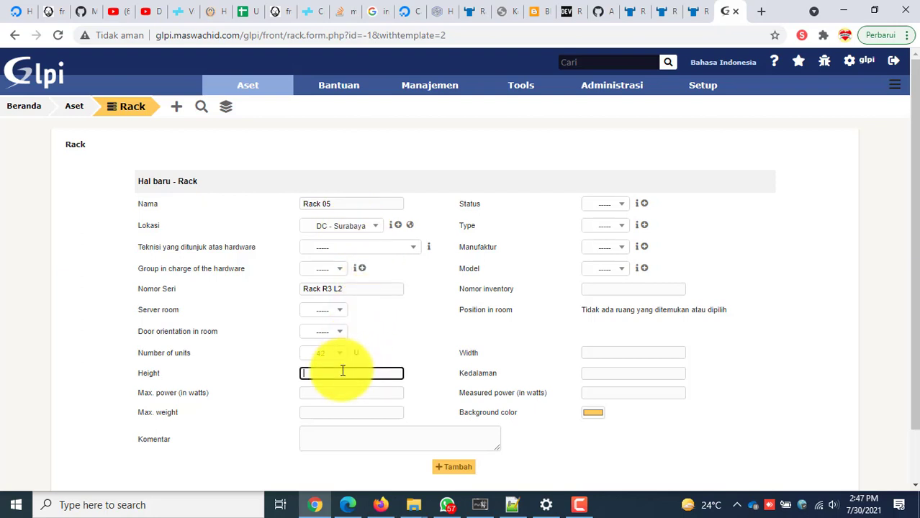
click(384, 352)
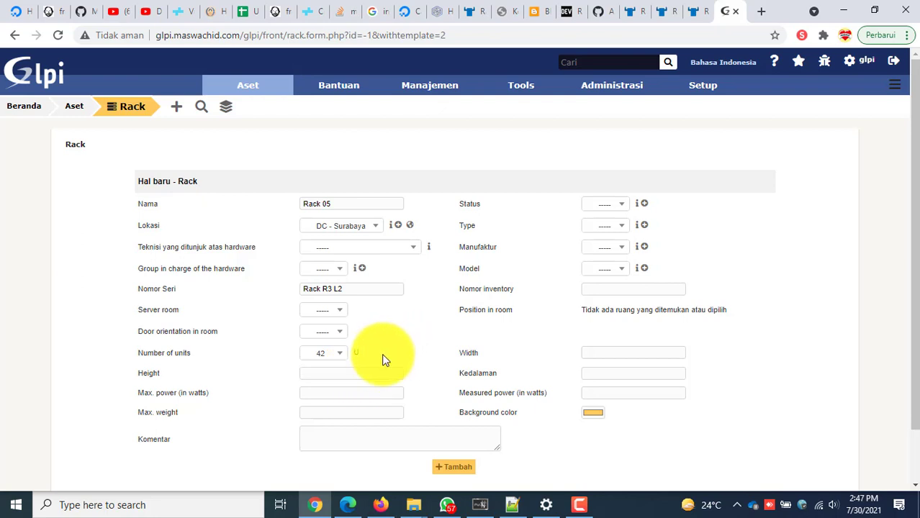
Set max power 3500 W and max weight 200, leaving status and rack type unset.
click(323, 392)
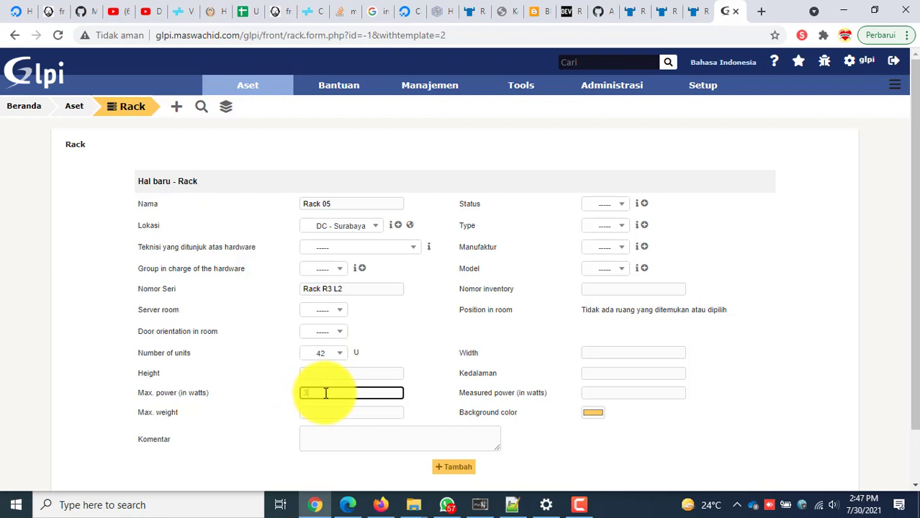
click(337, 415)
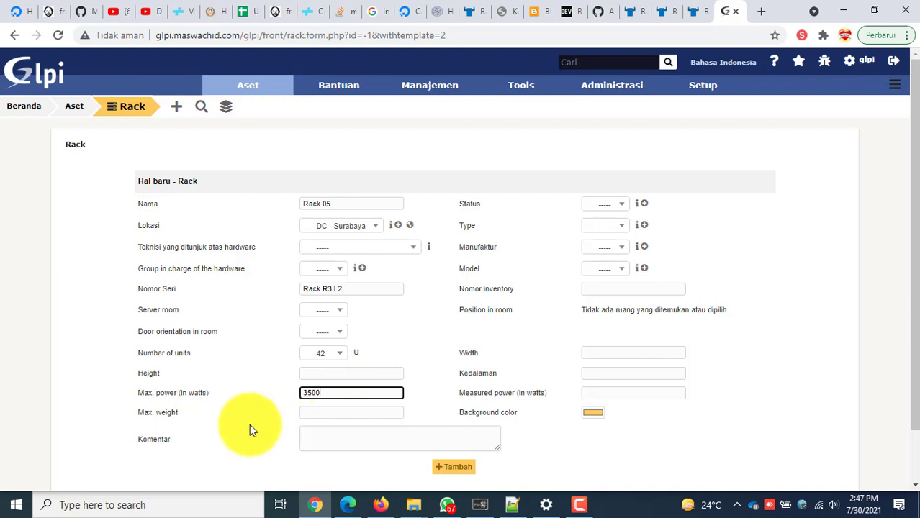
click(247, 423)
click(313, 416)
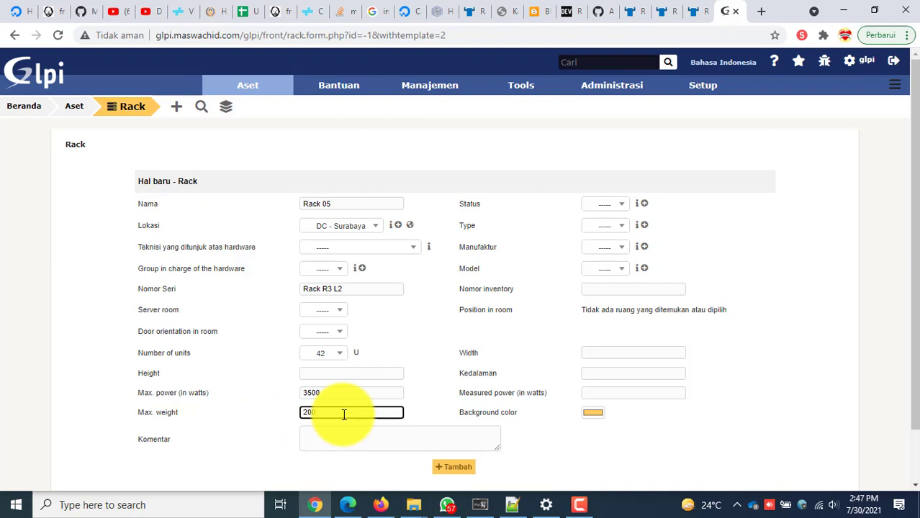
click(623, 205)
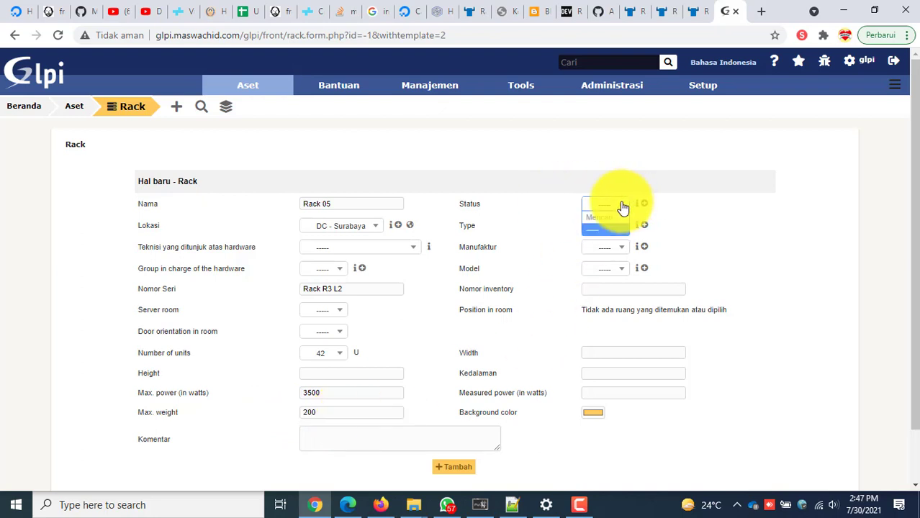
click(622, 207)
click(619, 206)
click(618, 204)
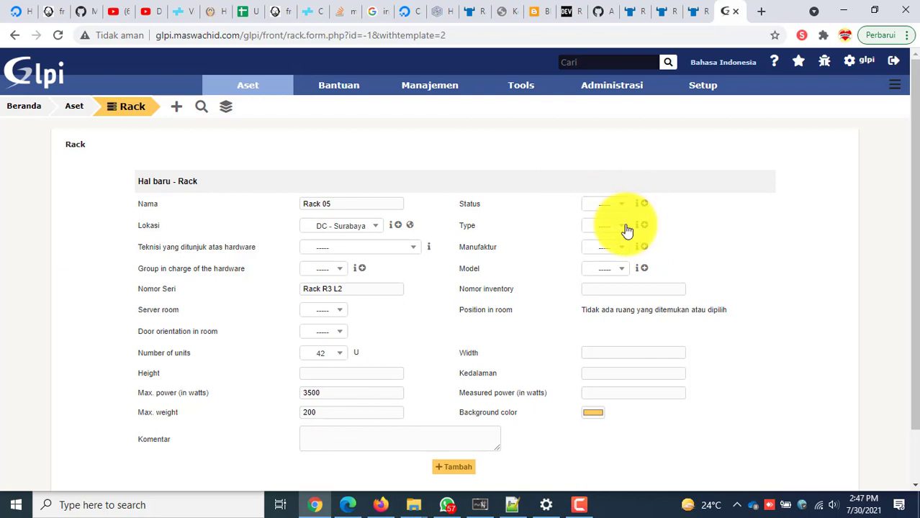
click(626, 229)
click(615, 229)
click(643, 226)
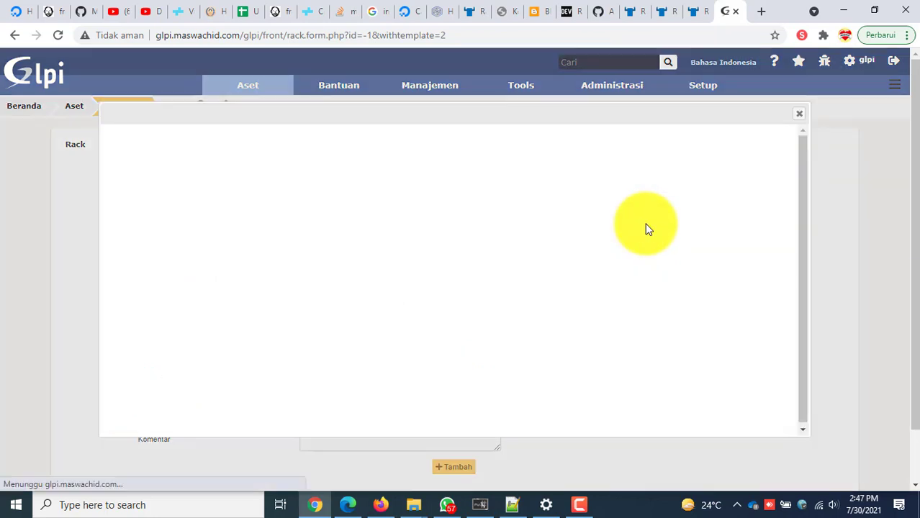
click(797, 116)
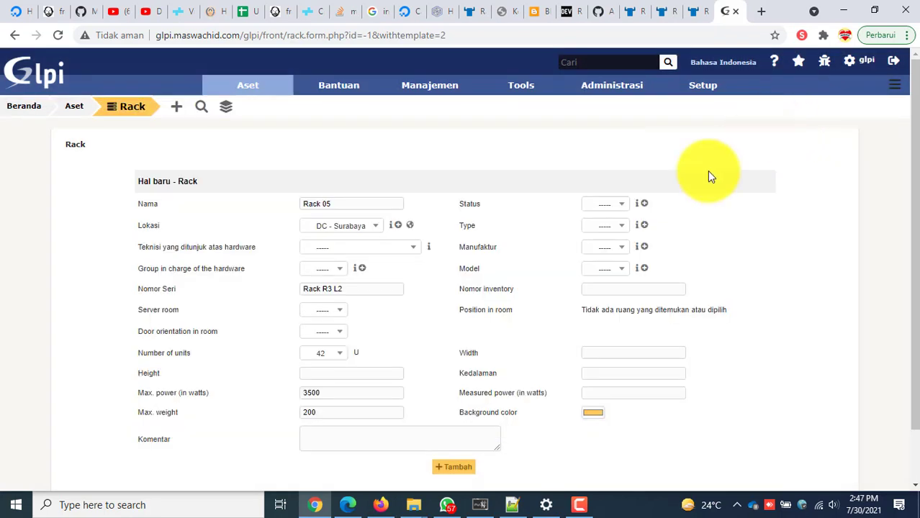
click(620, 269)
click(611, 269)
click(644, 268)
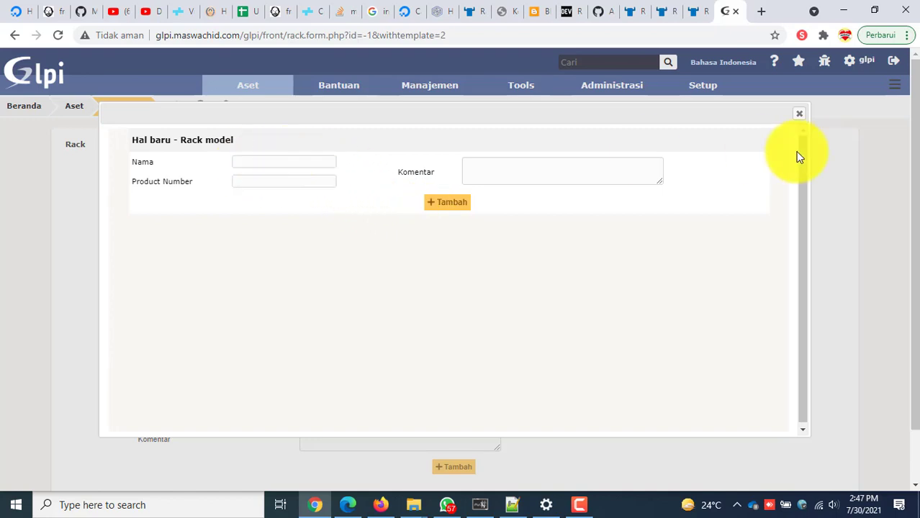
click(800, 115)
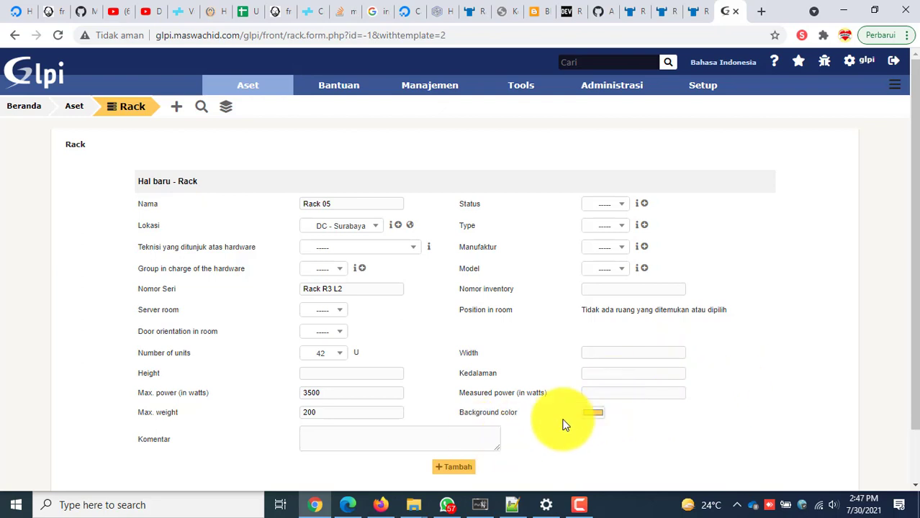
Scroll down the filled Rack 05 form toward the Tambah button.
scroll(558, 421, down, 1)
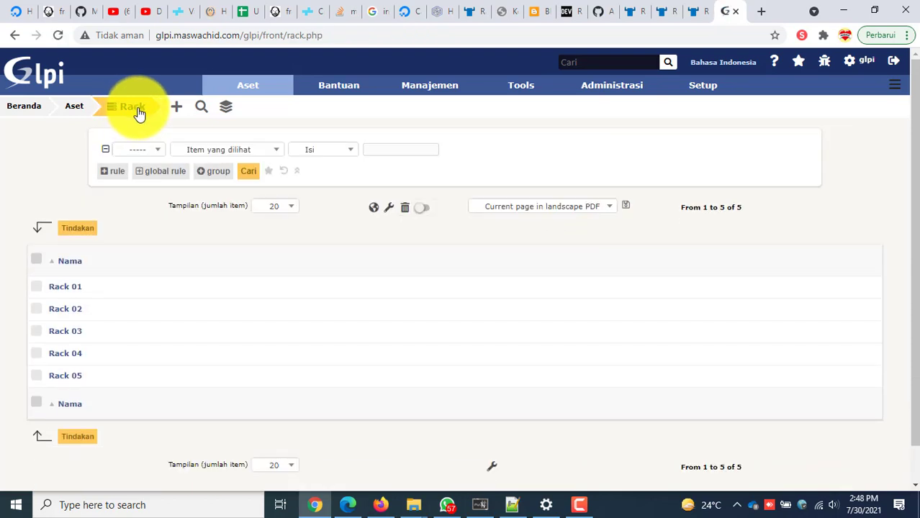
Open Rack 05's Item tab to view its empty 42-unit front and rear diagrams.
click(65, 377)
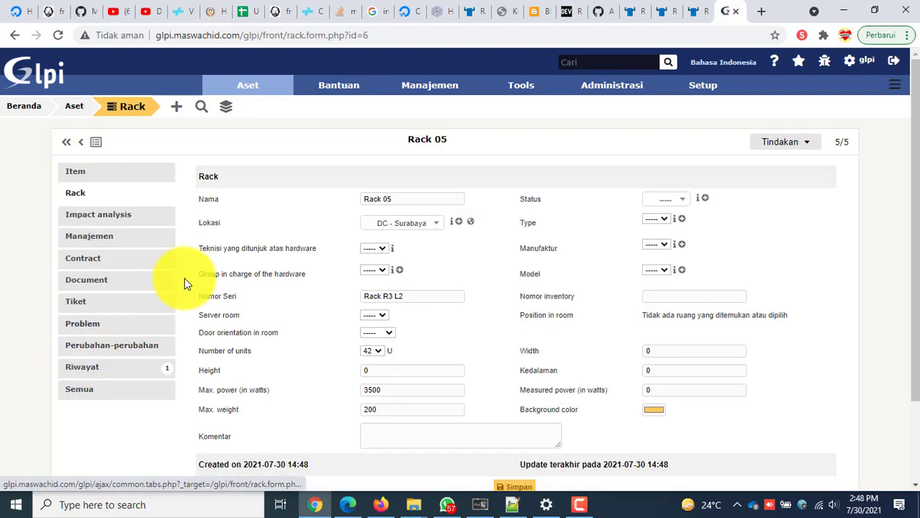
click(135, 177)
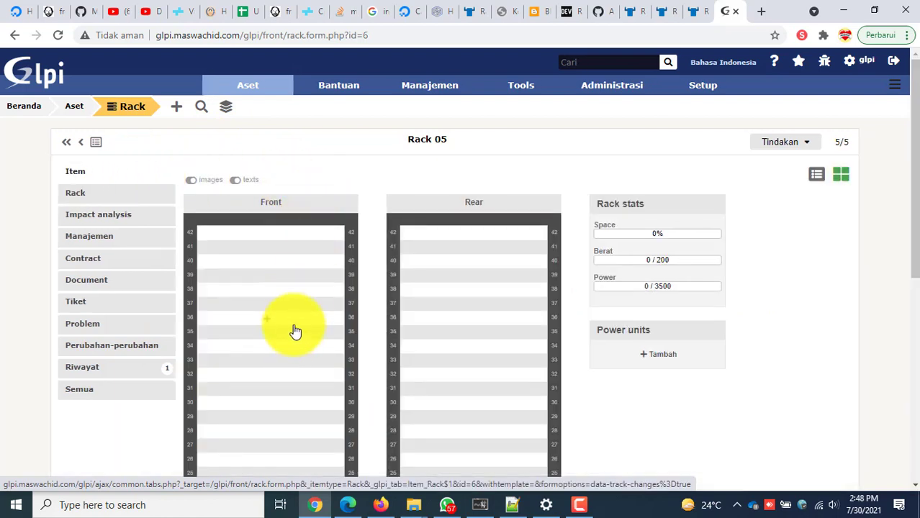
scroll(411, 287, down, 4)
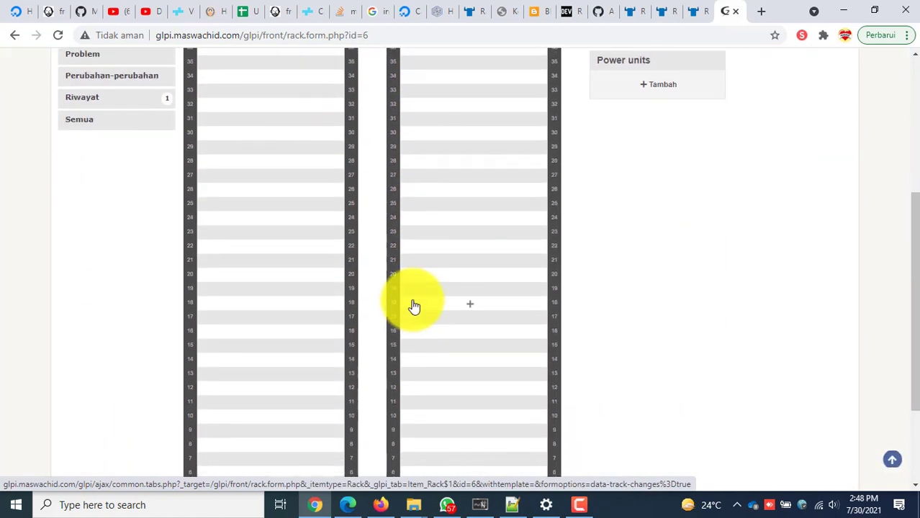
scroll(403, 338, down, 3)
scroll(294, 403, up, 7)
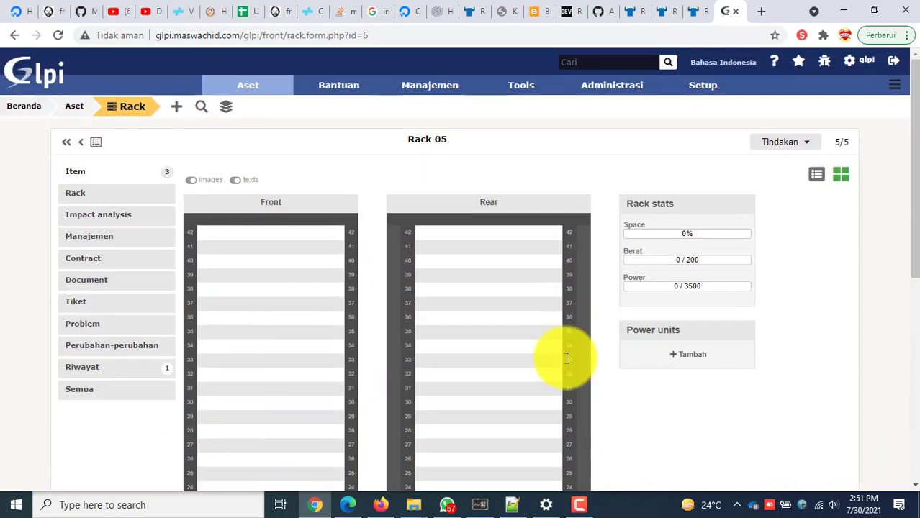
scroll(503, 369, down, 4)
scroll(272, 373, up, 6)
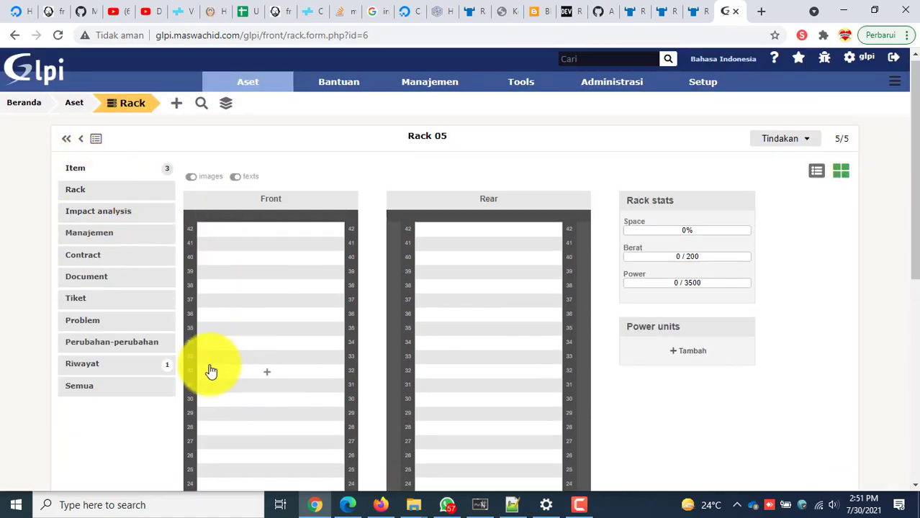
scroll(267, 454, down, 5)
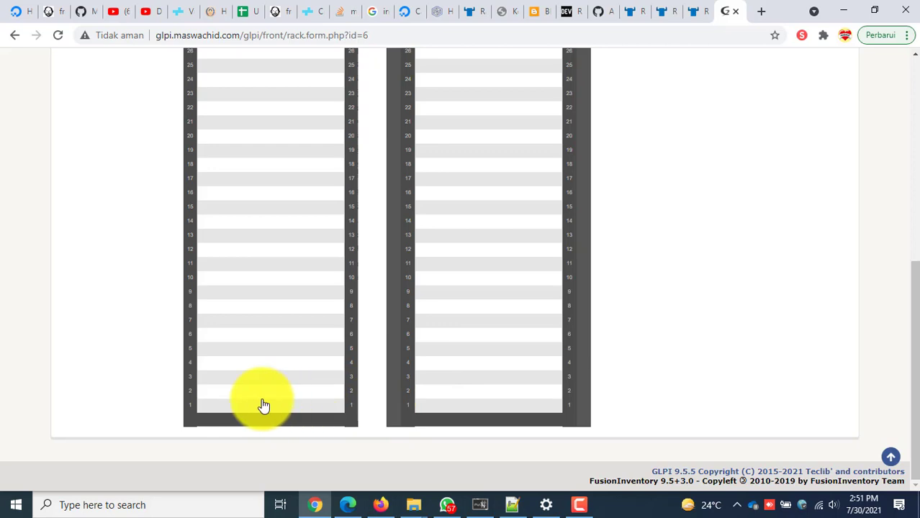
Start adding a Komputer at front unit 1 of Rack 05, then cancel the Item dialog.
click(265, 411)
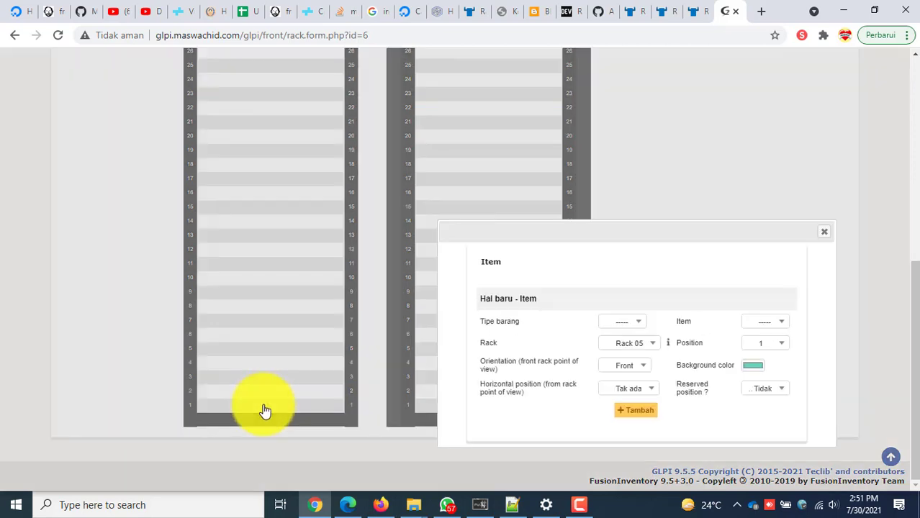
click(641, 324)
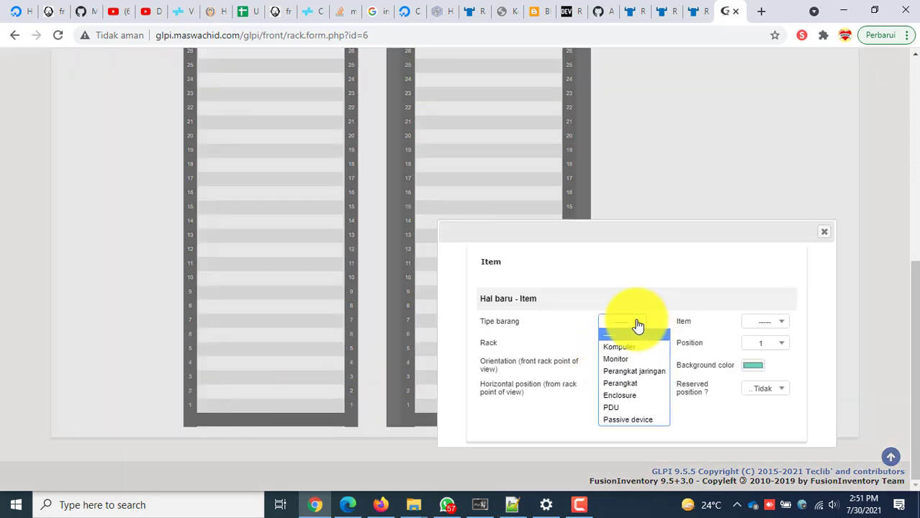
click(636, 348)
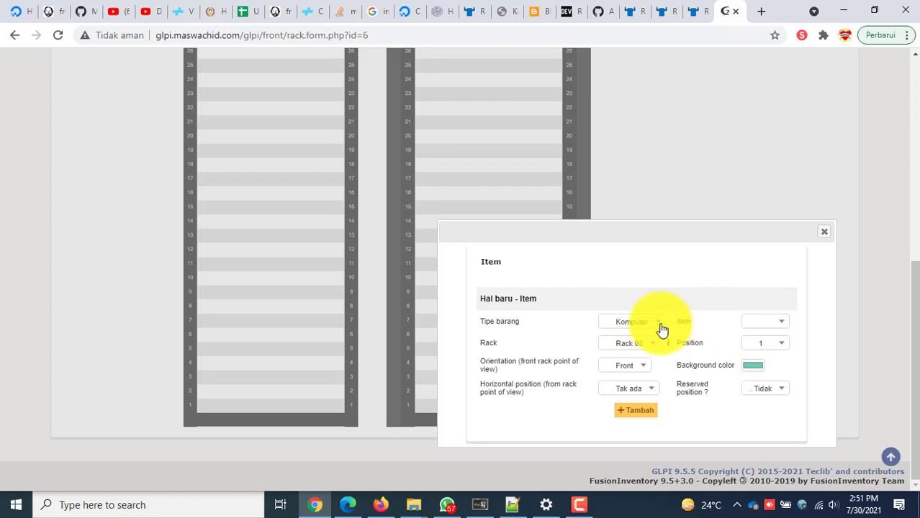
click(824, 232)
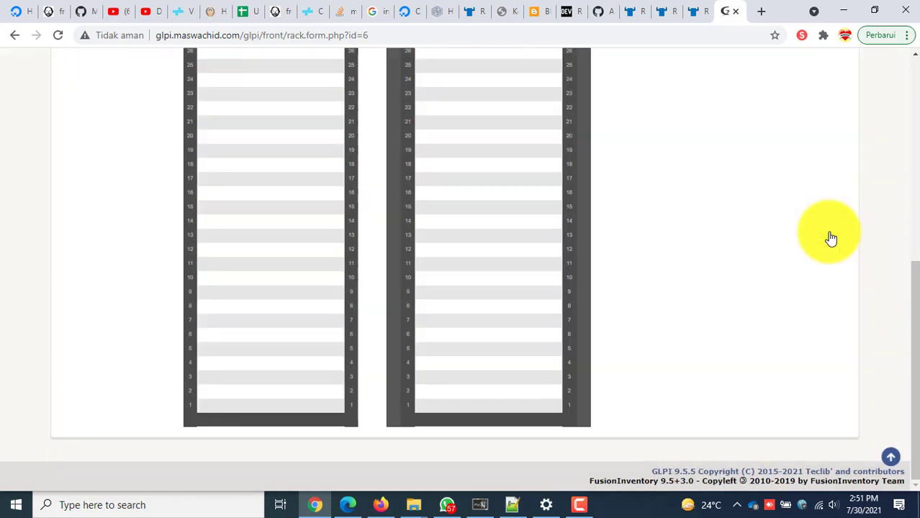
scroll(468, 371, up, 5)
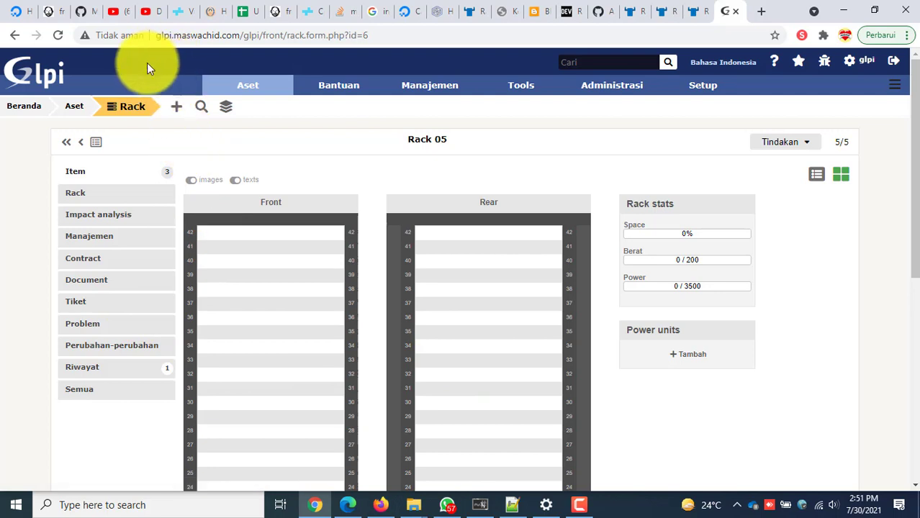
mouse_move(208, 93)
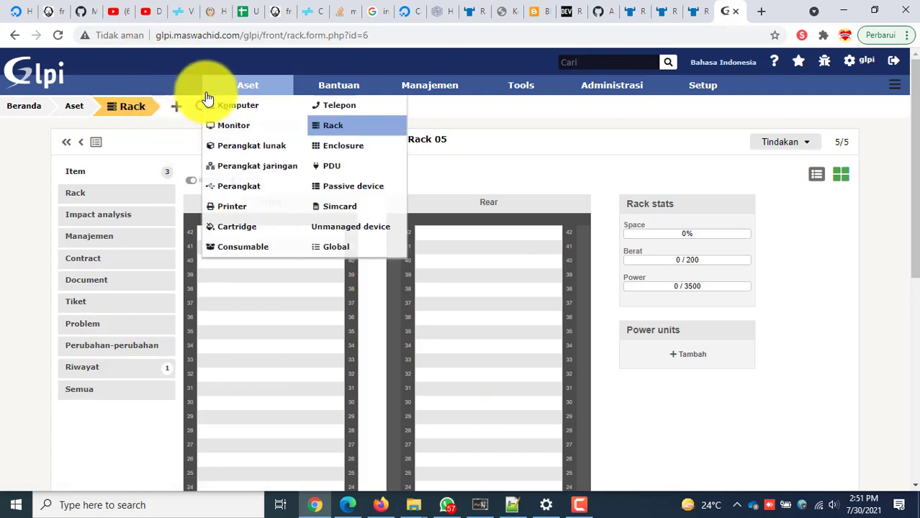
Begin a new computer from Aset > Komputer and focus its Nama field.
click(245, 110)
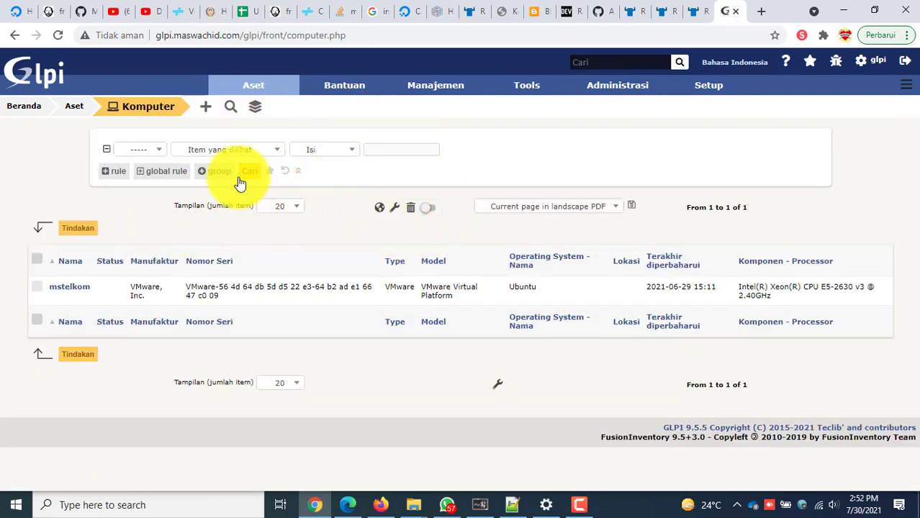
click(206, 108)
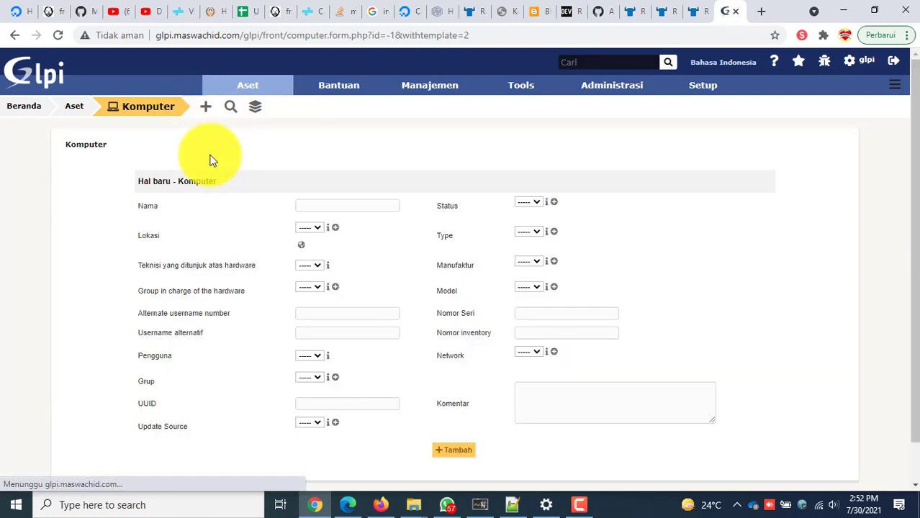
click(366, 202)
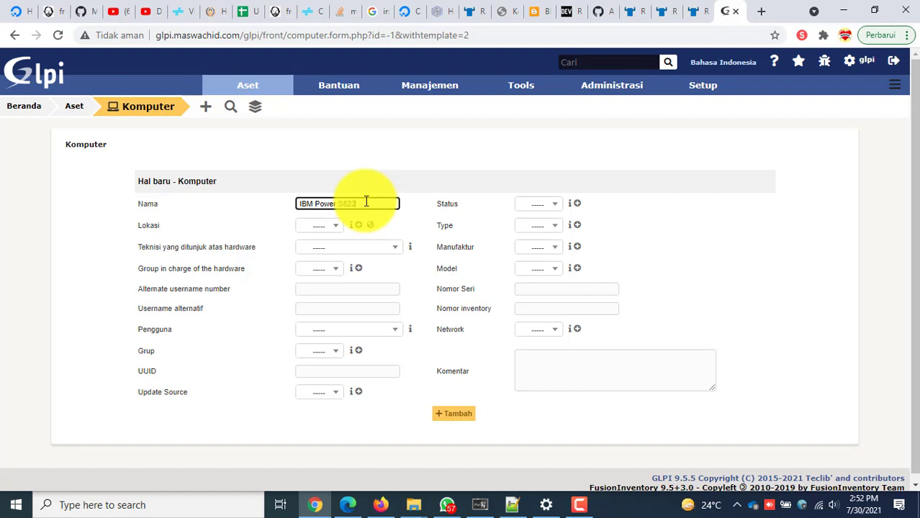
Set the computer's location to DC - Surabaya, leaving the status unset.
click(329, 229)
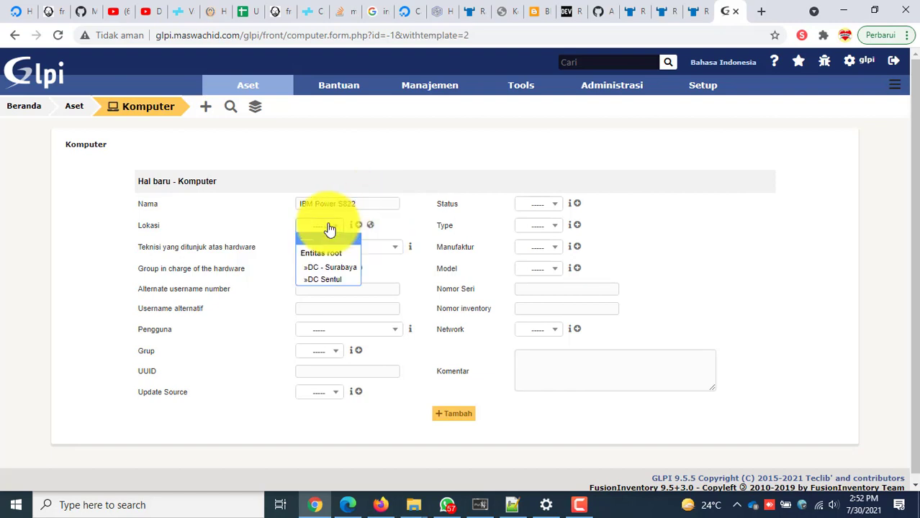
click(329, 269)
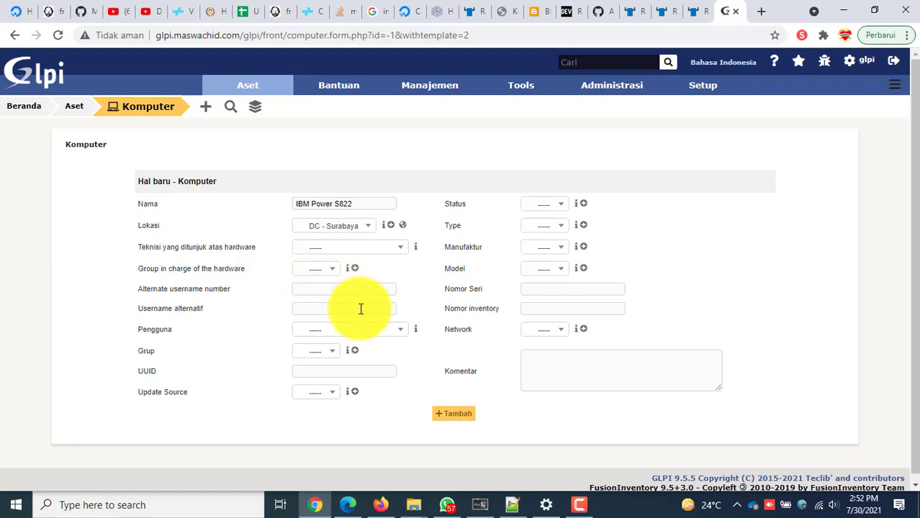
click(554, 205)
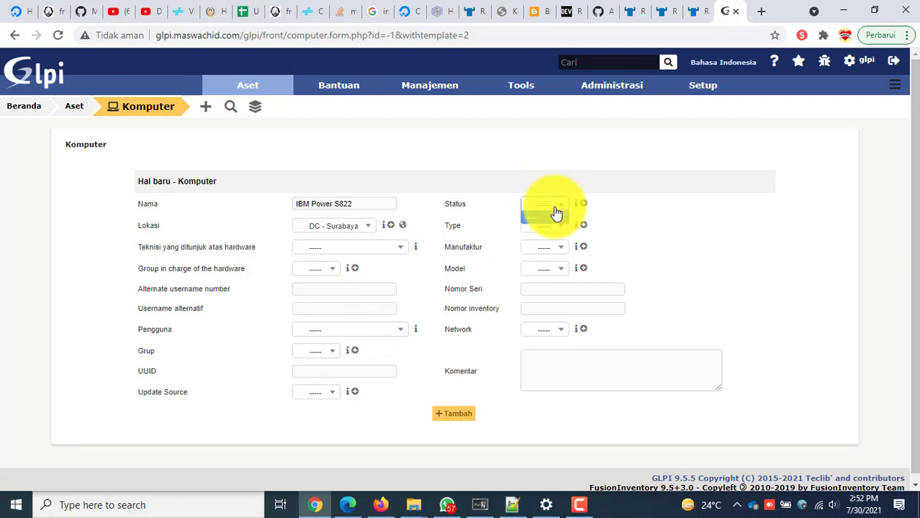
click(555, 215)
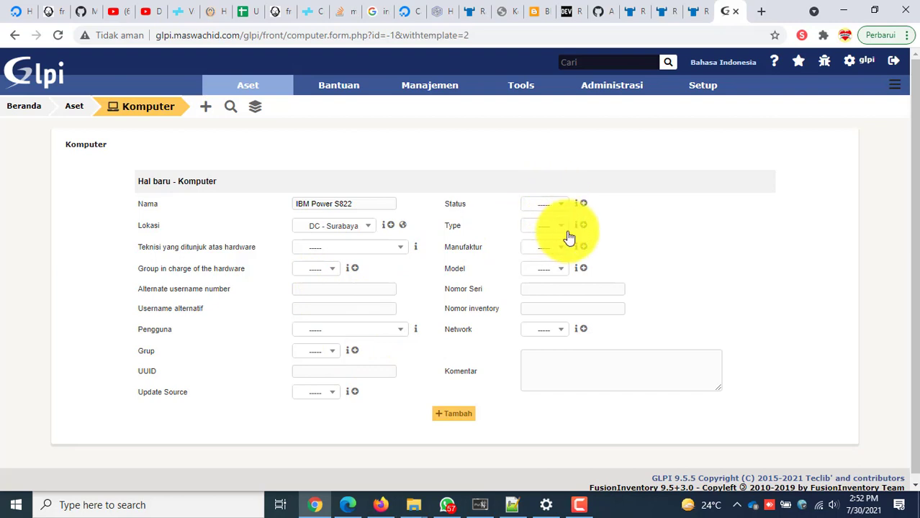
Open the form for a new computer type and focus its name field.
click(564, 227)
click(565, 234)
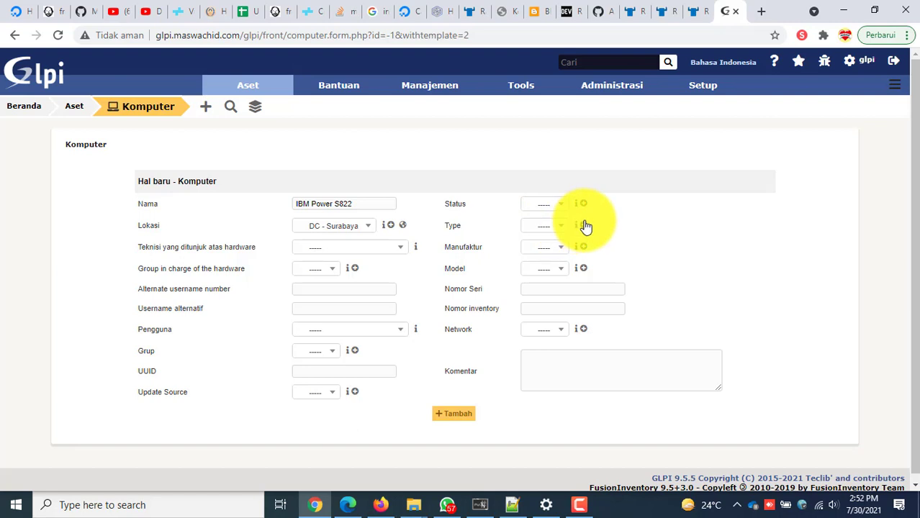
click(586, 227)
click(219, 167)
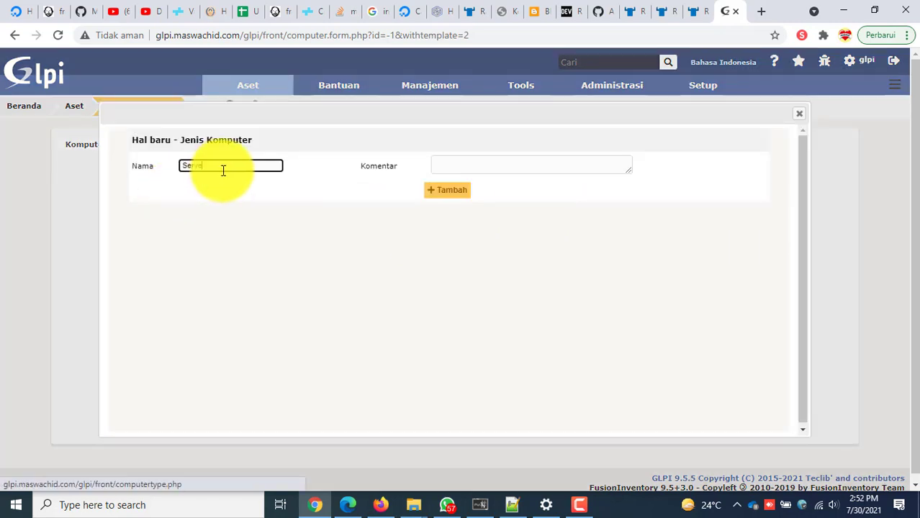
Create the computer type Baremetal Server with the comment Server Fisik.
text(Server)
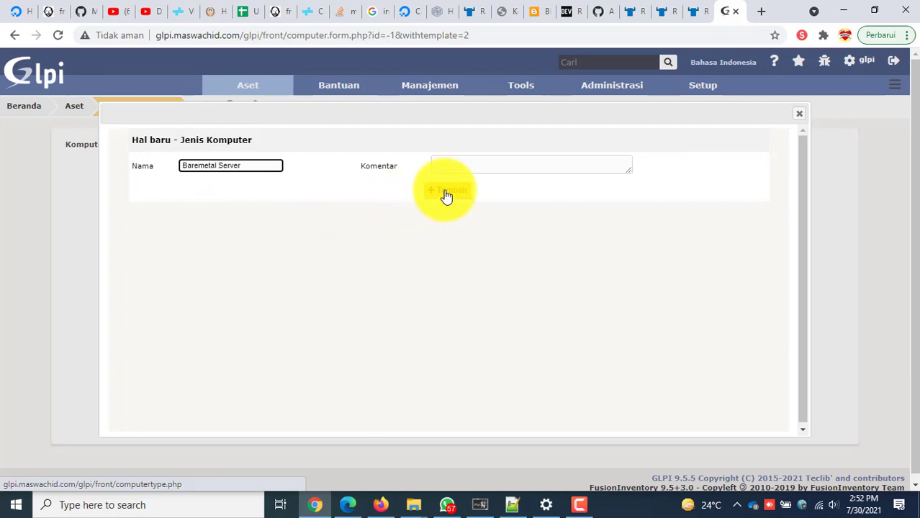
click(466, 164)
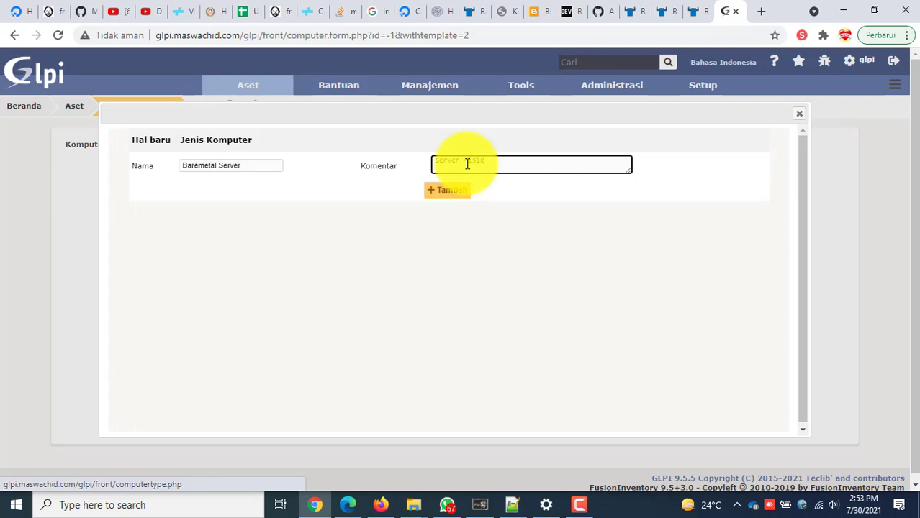
click(463, 193)
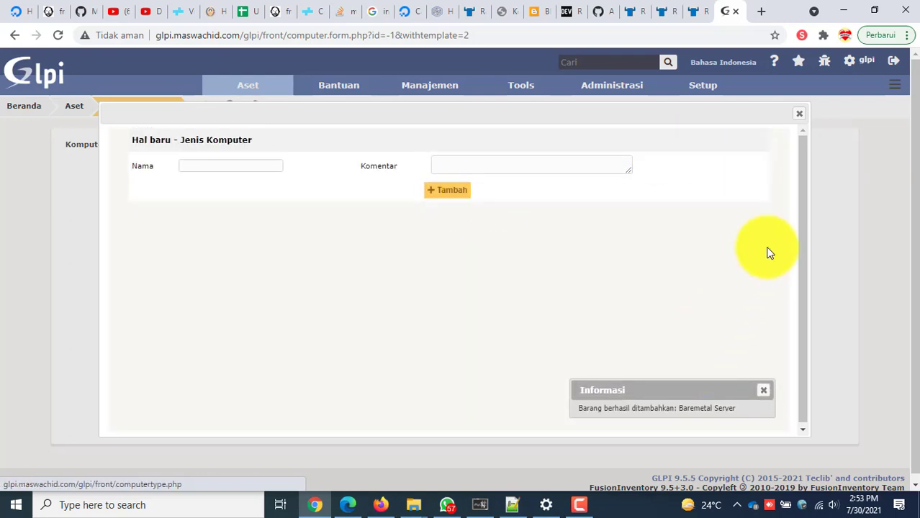
click(799, 114)
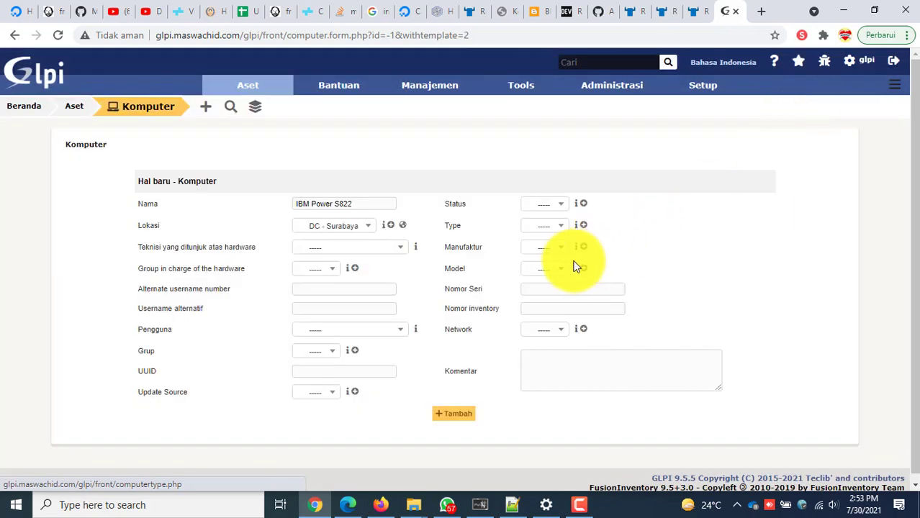
Set the computer's type to Baremetal Server and start adding a new manufacturer.
click(556, 227)
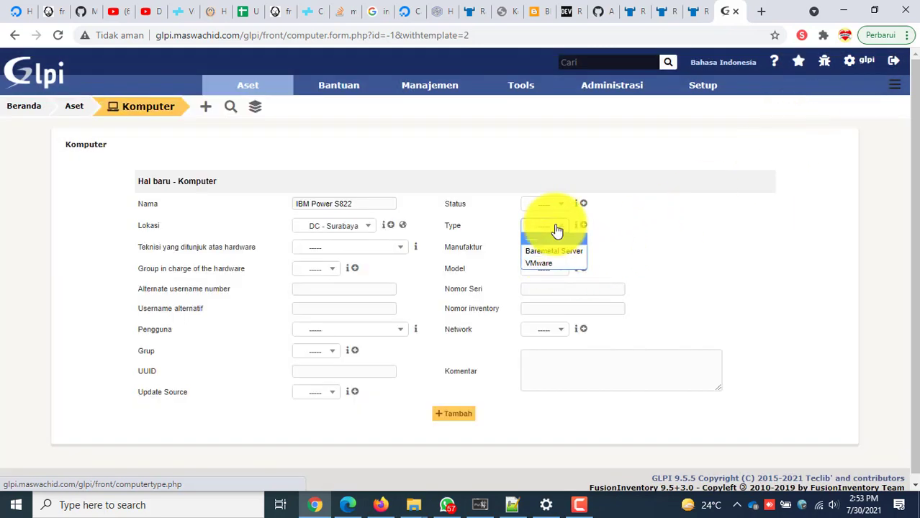
click(554, 251)
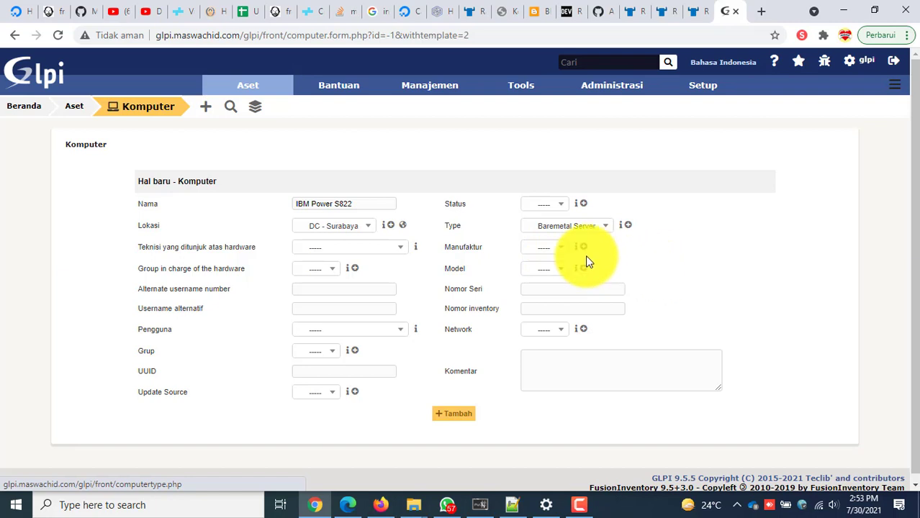
click(549, 248)
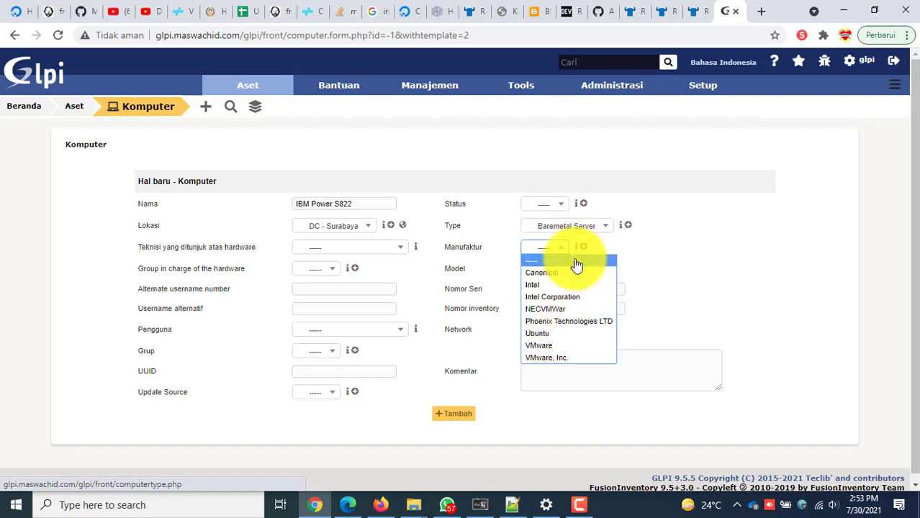
click(578, 242)
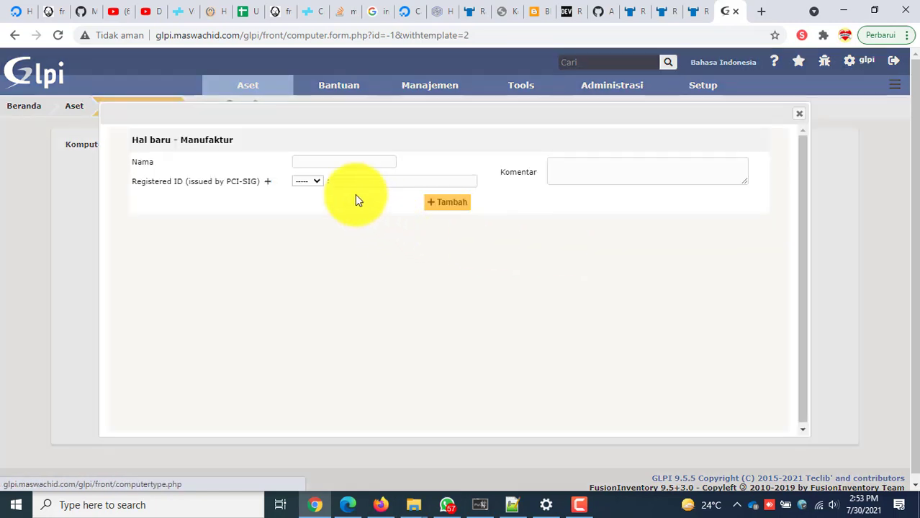
Create the manufacturer IBM, leaving its registered ID empty.
click(315, 163)
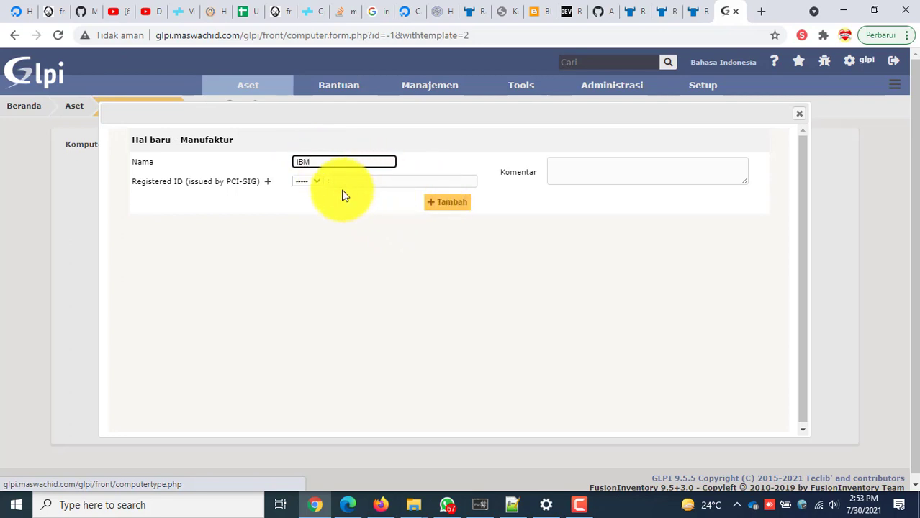
click(315, 181)
click(315, 181)
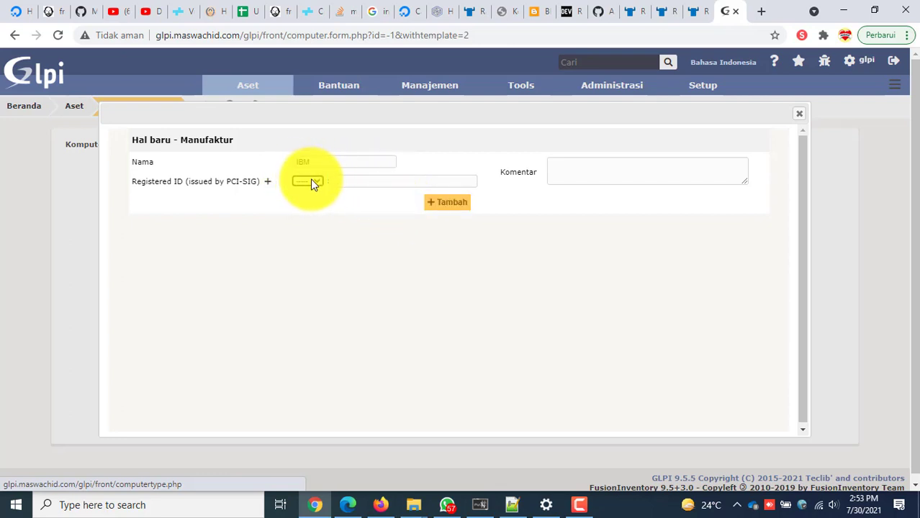
click(312, 181)
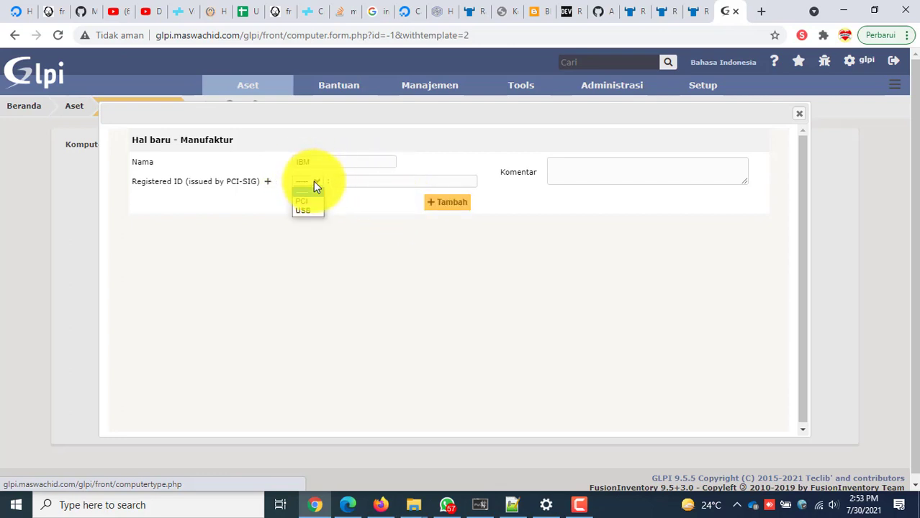
click(374, 200)
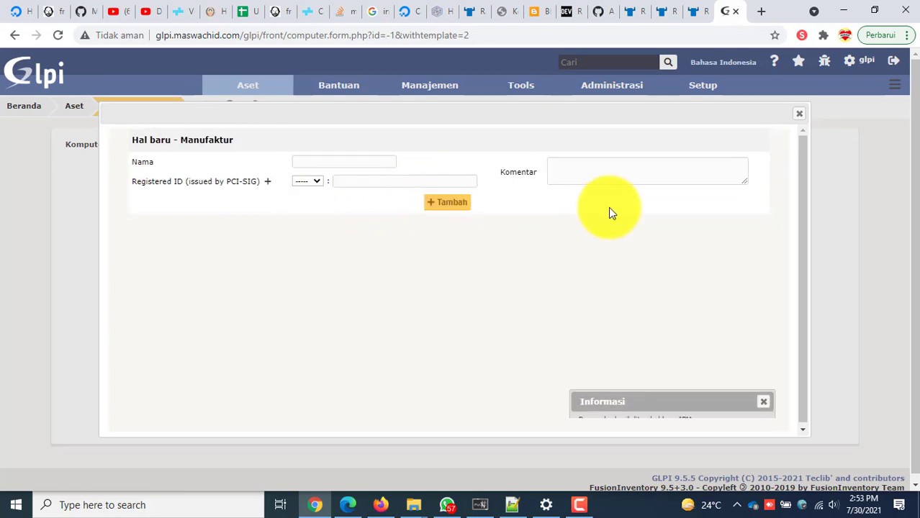
click(797, 119)
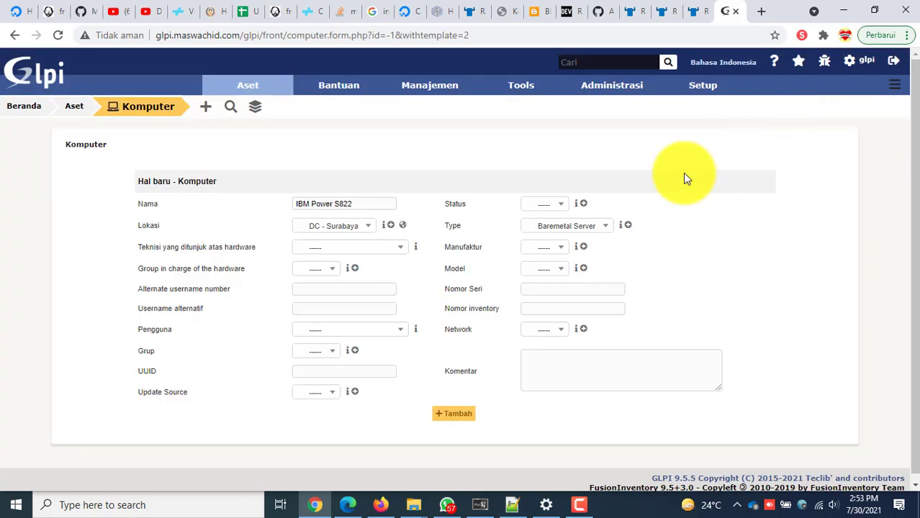
Set the computer's manufacturer to IBM, leaving the model unset.
click(546, 247)
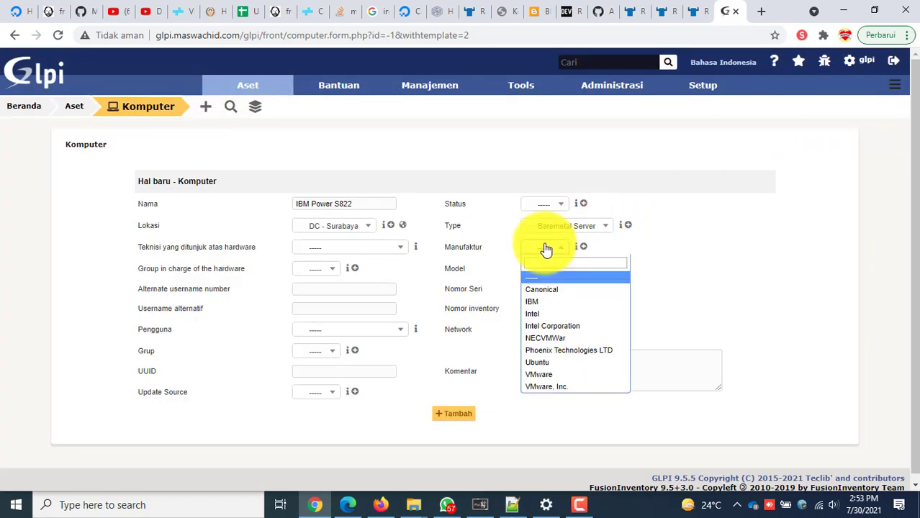
click(546, 303)
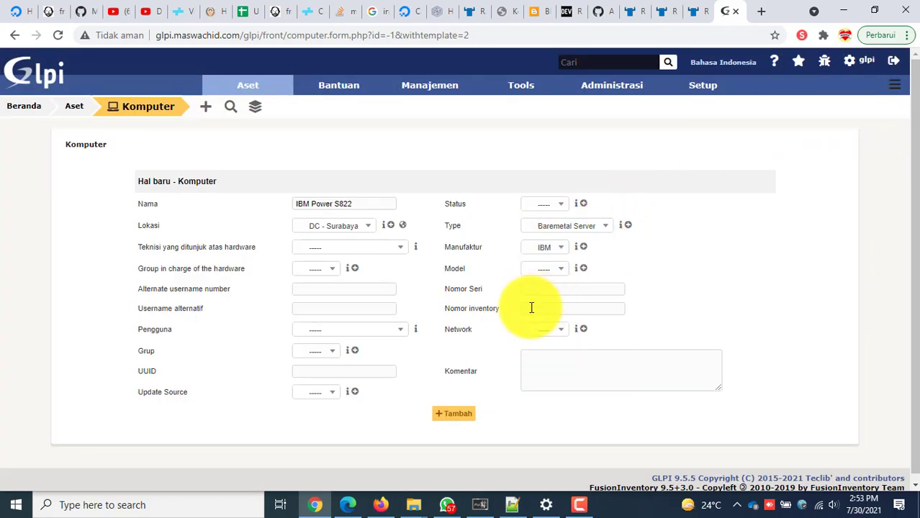
click(541, 272)
click(544, 272)
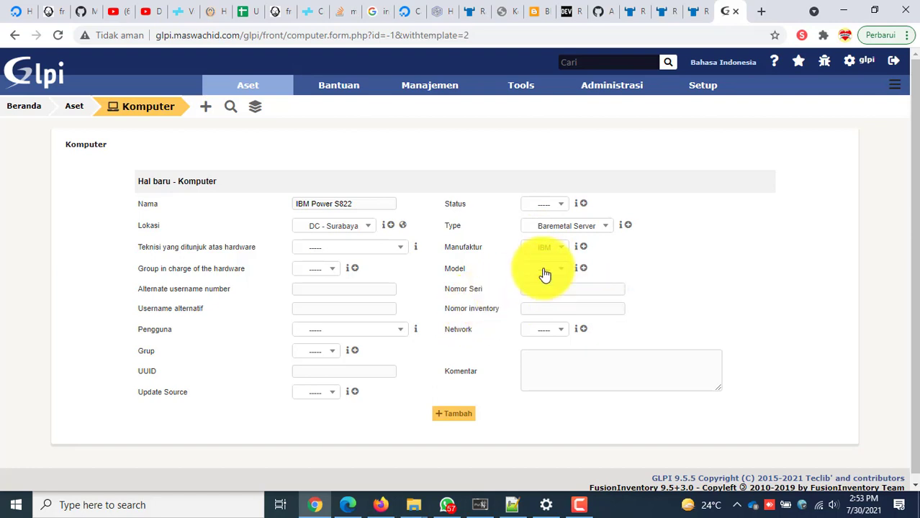
Start a new computer model named IBM S822 with product number 398383.
click(584, 269)
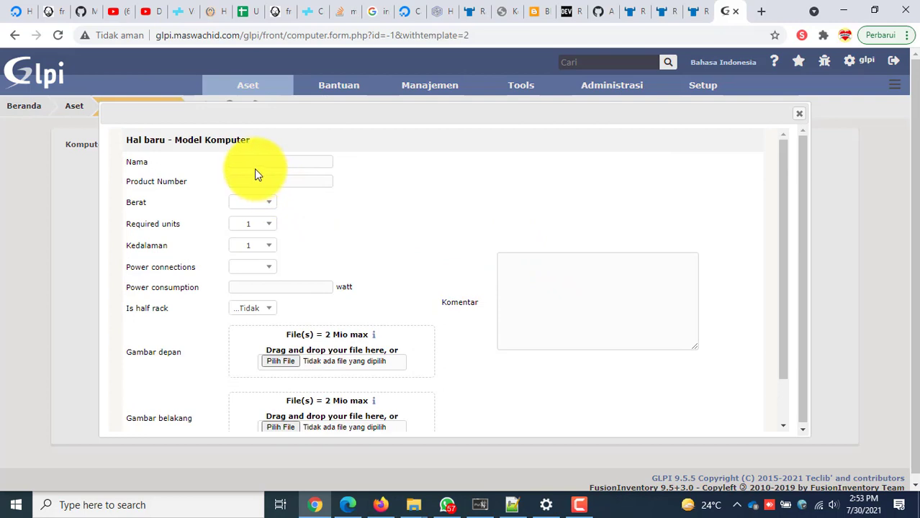
click(255, 161)
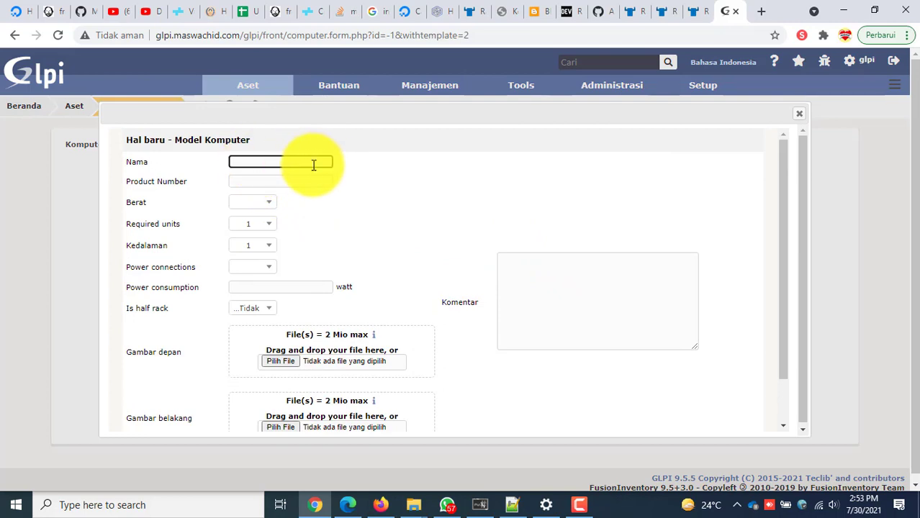
scroll(325, 245, down, 2)
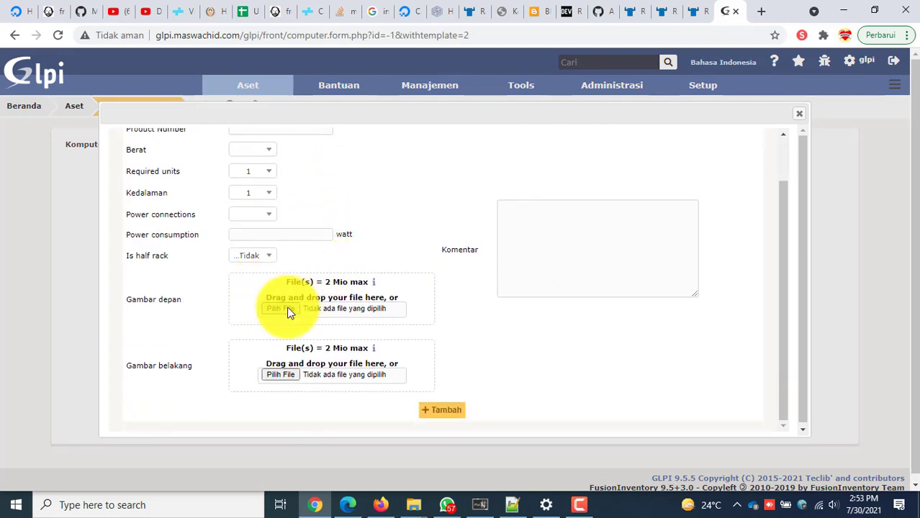
scroll(519, 308, up, 2)
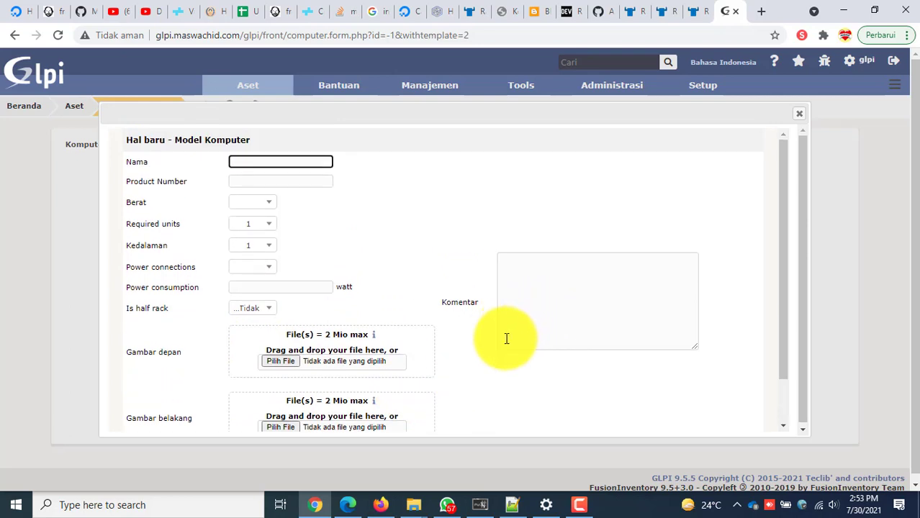
scroll(343, 308, down, 2)
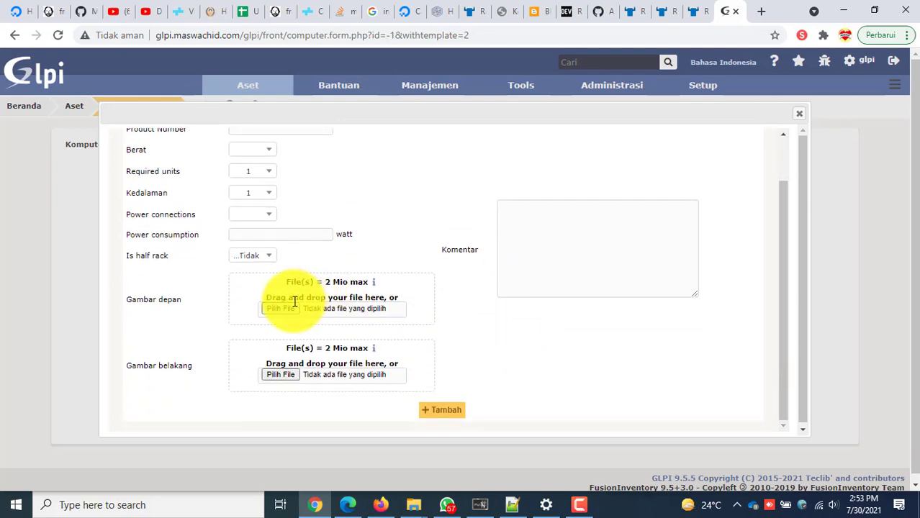
scroll(280, 291, up, 2)
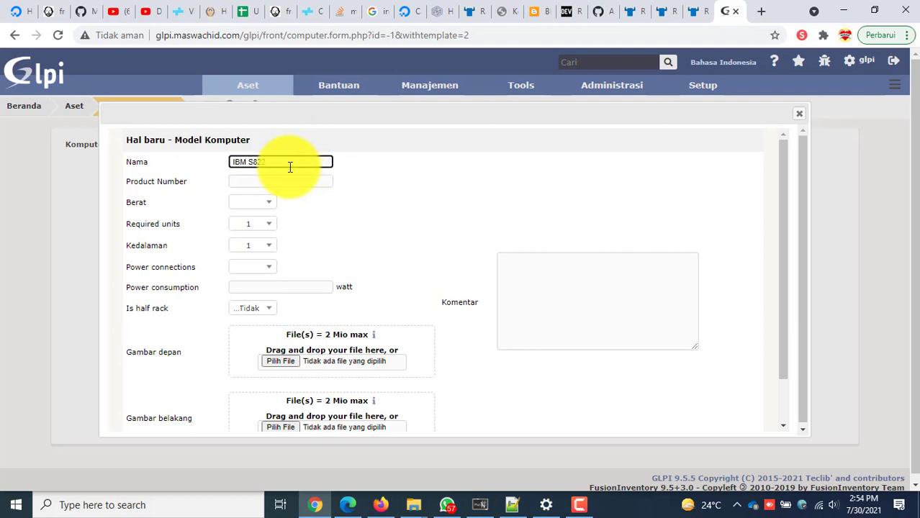
drag(291, 161, 217, 160)
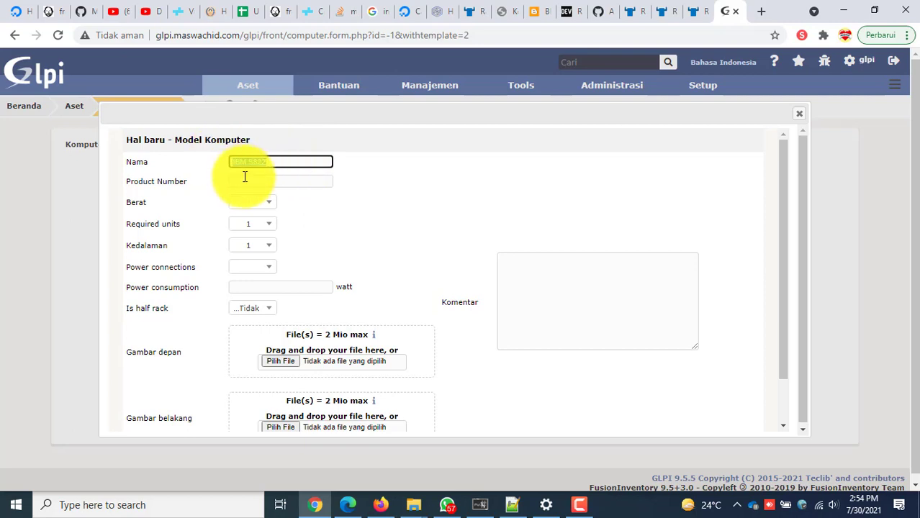
click(244, 181)
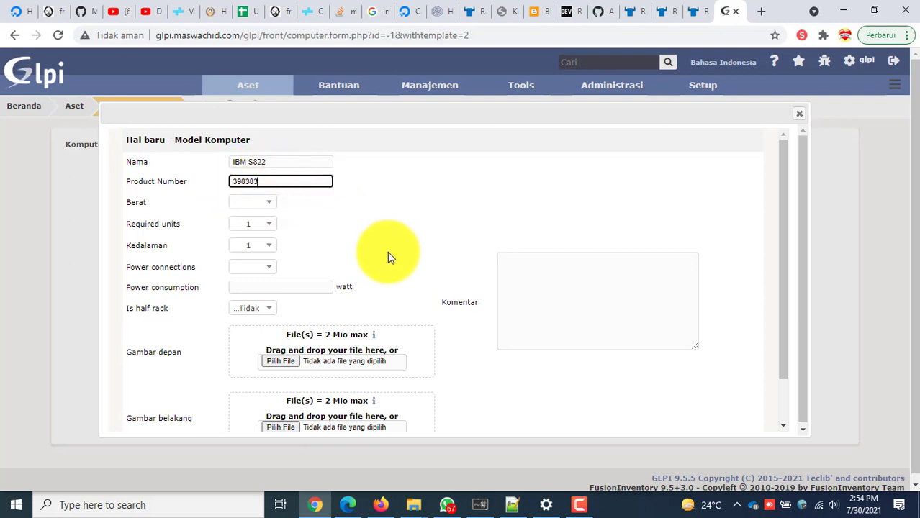
Give the model weight 35, 2 required units, depth 1, 2 power connections and 1000 W.
click(265, 202)
scroll(267, 281, down, 5)
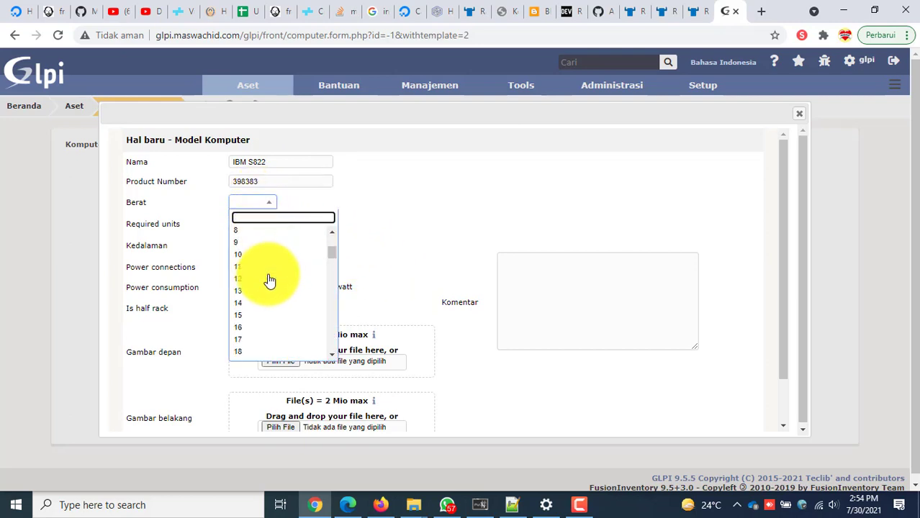
scroll(265, 317, down, 5)
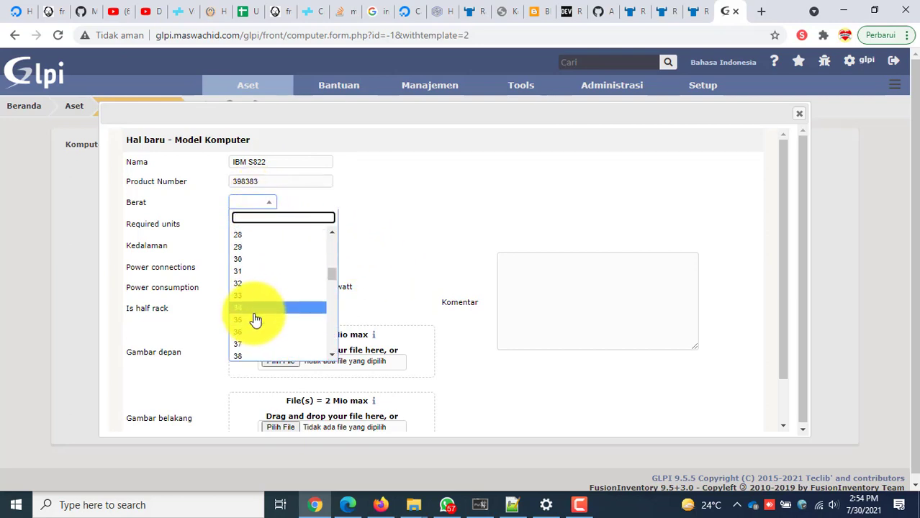
scroll(259, 317, down, 3)
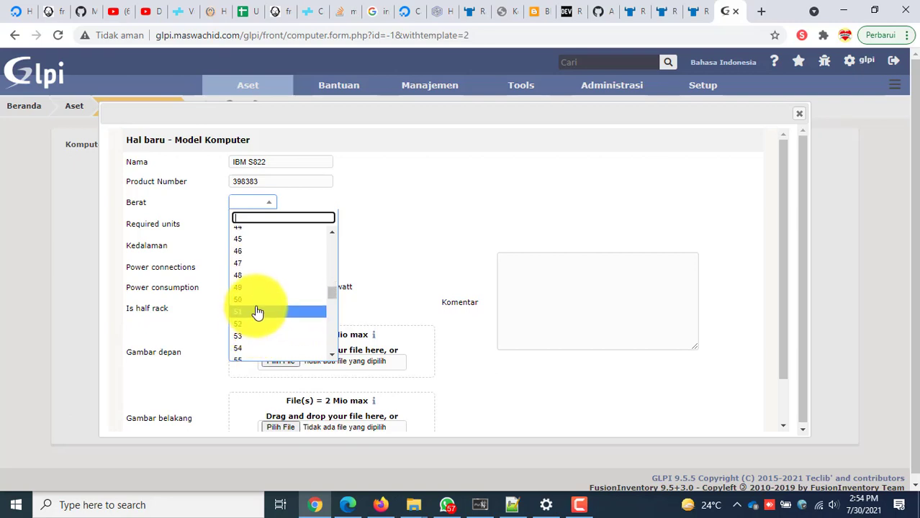
scroll(266, 277, up, 3)
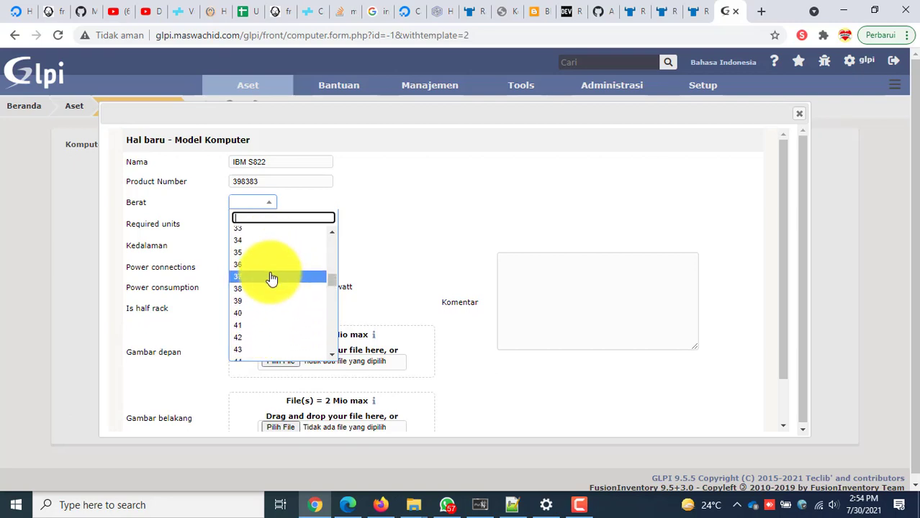
click(273, 253)
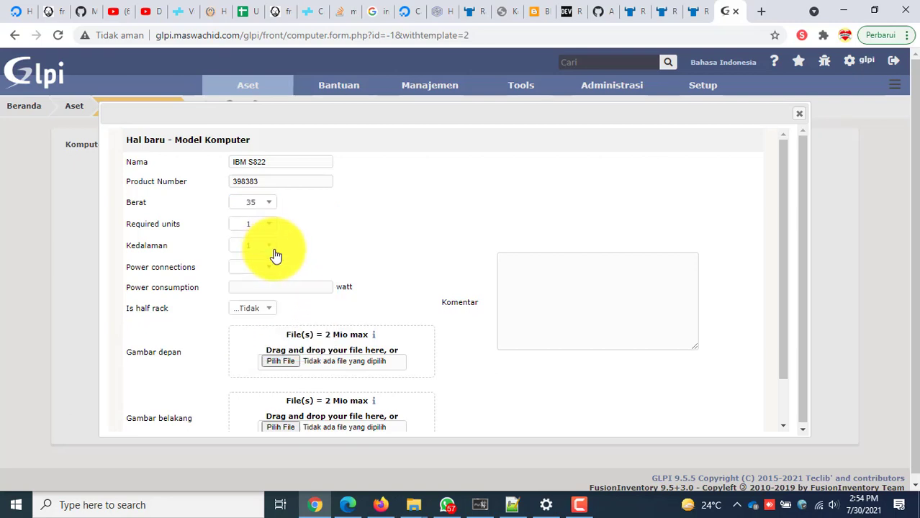
click(251, 225)
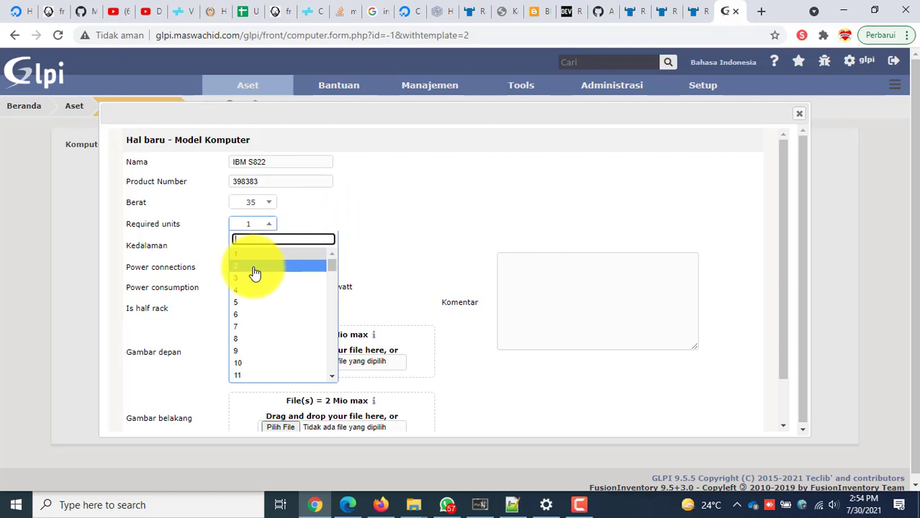
click(254, 268)
click(267, 247)
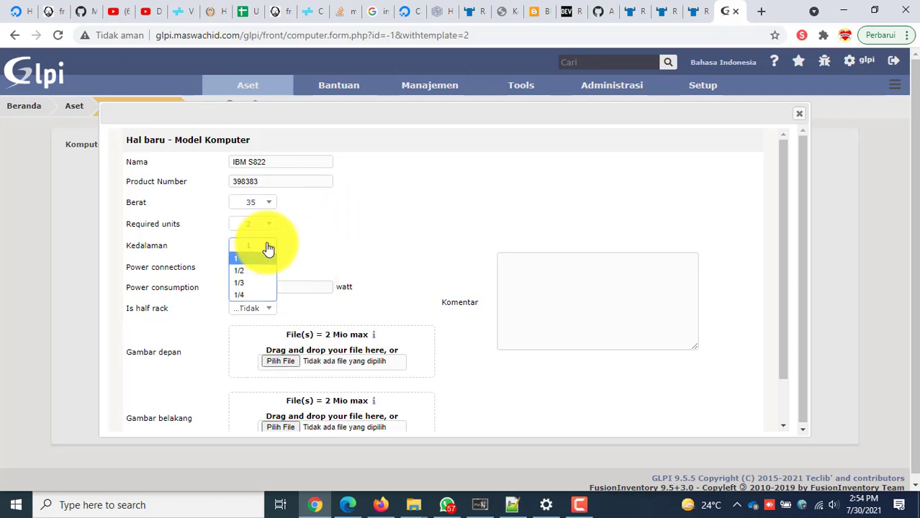
click(266, 247)
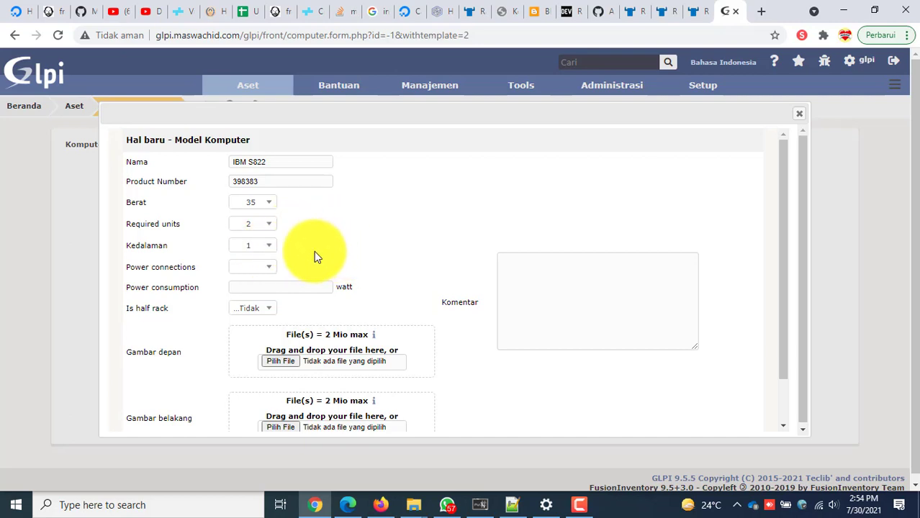
click(261, 268)
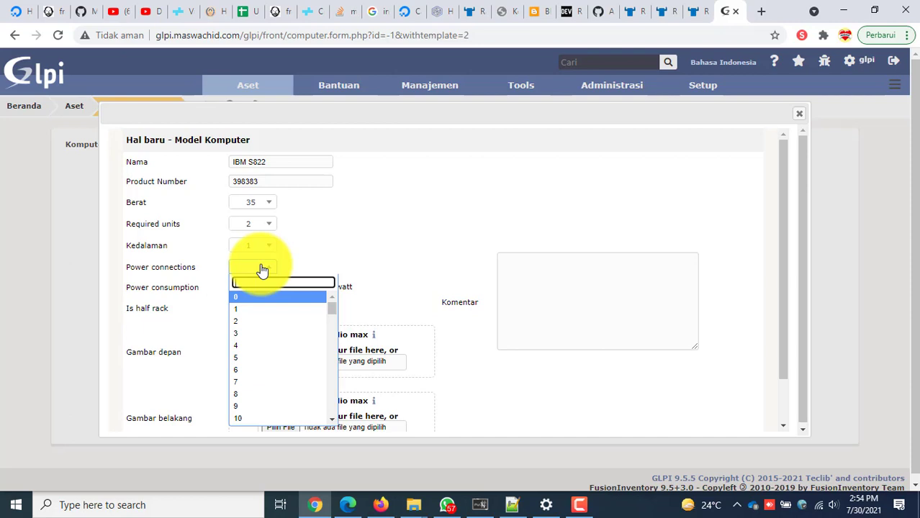
click(257, 321)
click(309, 286)
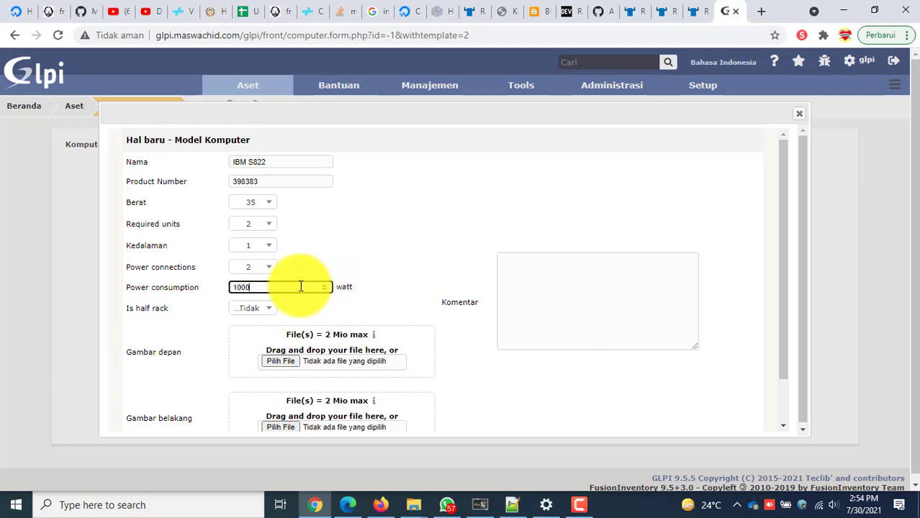
click(381, 259)
scroll(411, 314, down, 1)
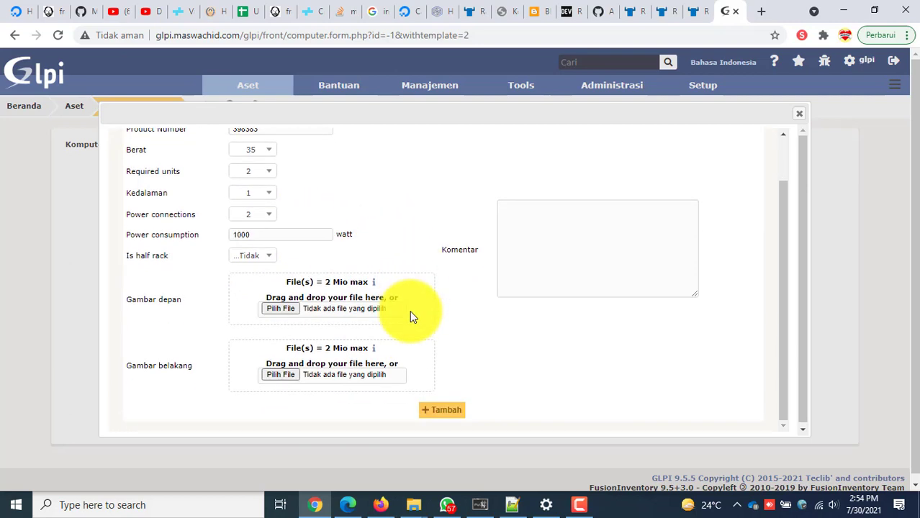
Attach 2021-03-05 (1).png from Pictures > Screenshots as the front image.
click(292, 312)
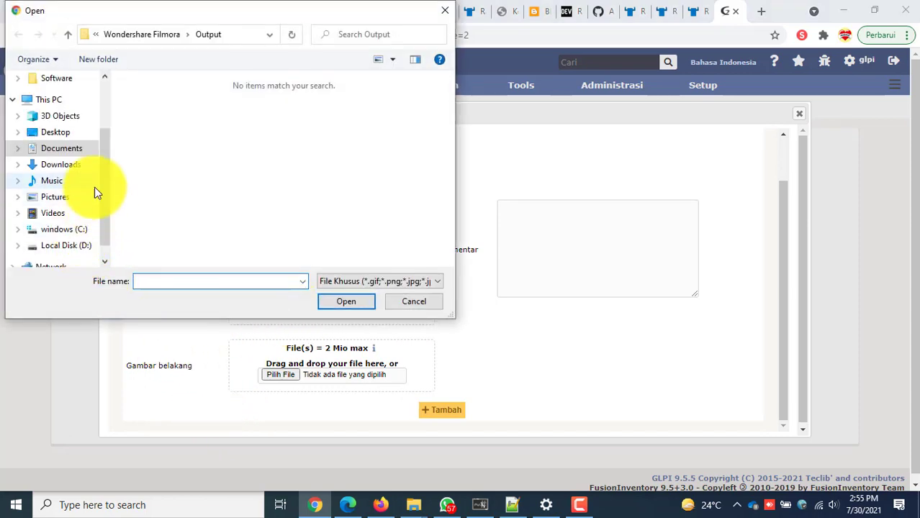
click(67, 199)
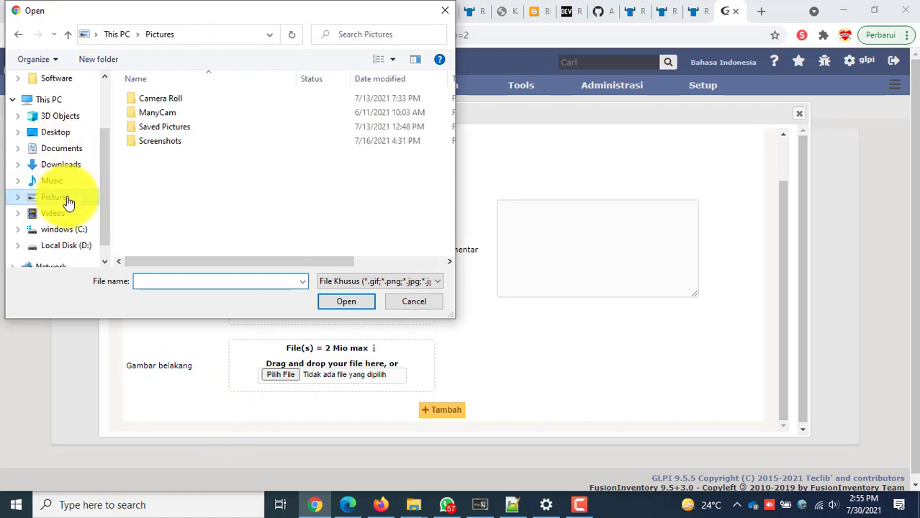
double_click(189, 102)
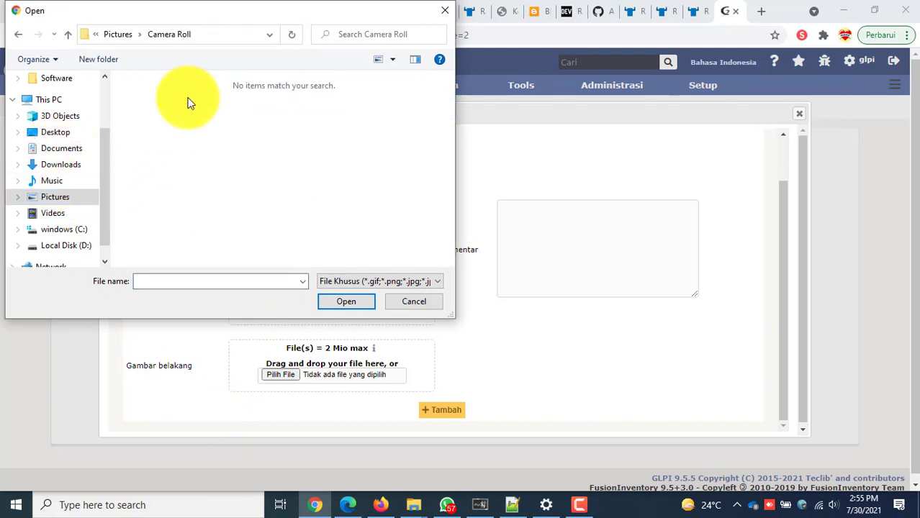
click(18, 34)
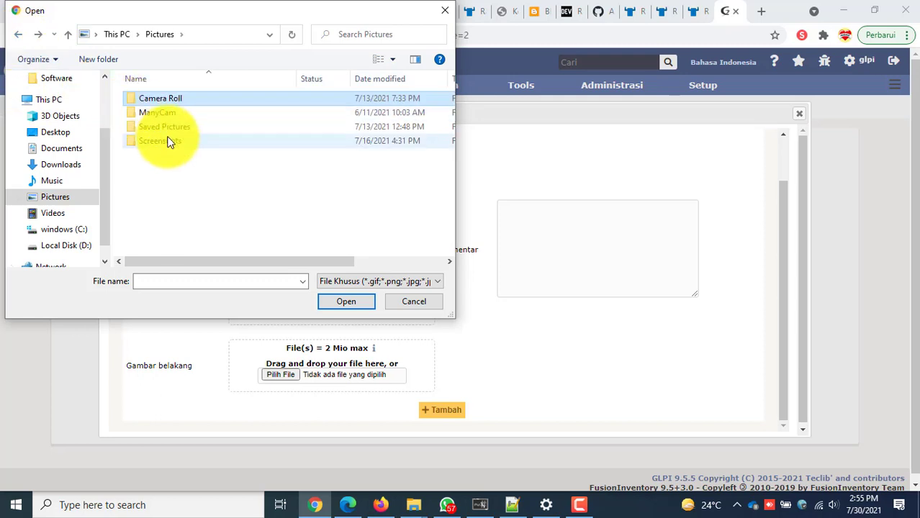
double_click(169, 141)
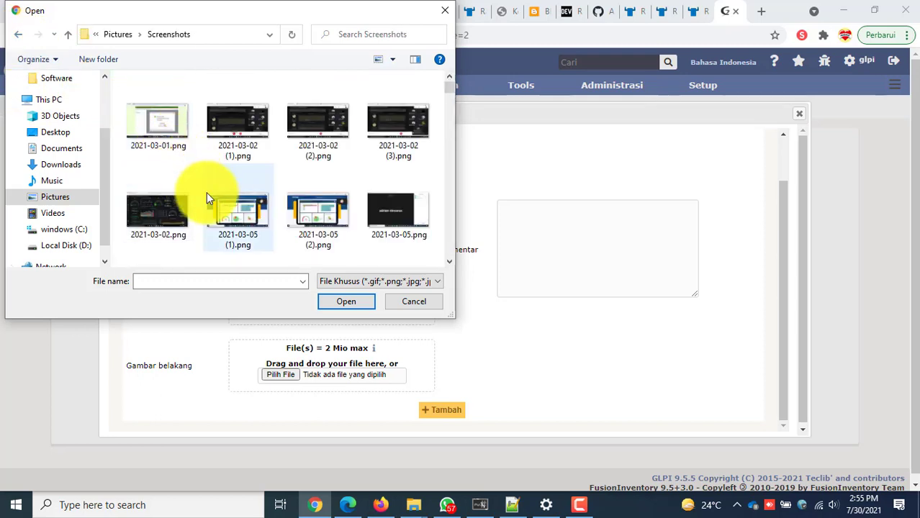
click(232, 214)
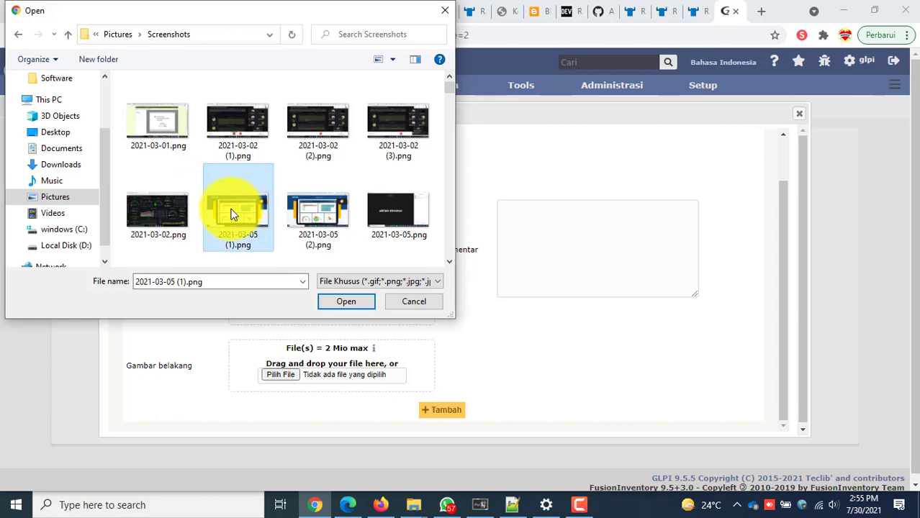
click(360, 297)
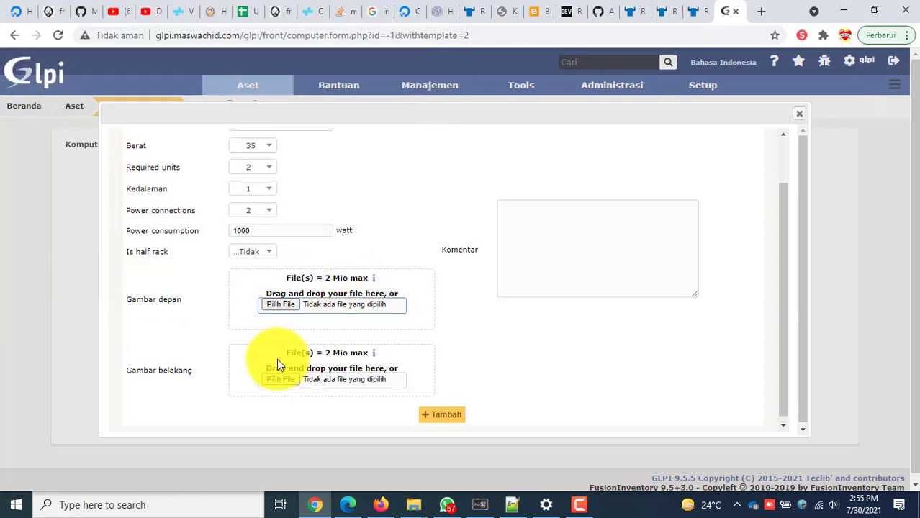
Attach 2021-03-02.png as the back image and save the IBM S822 model.
click(280, 381)
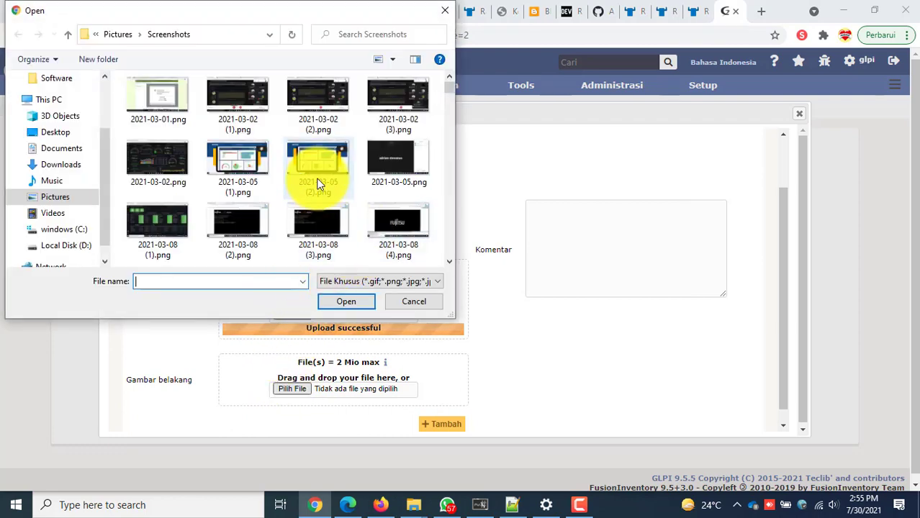
scroll(229, 204, down, 1)
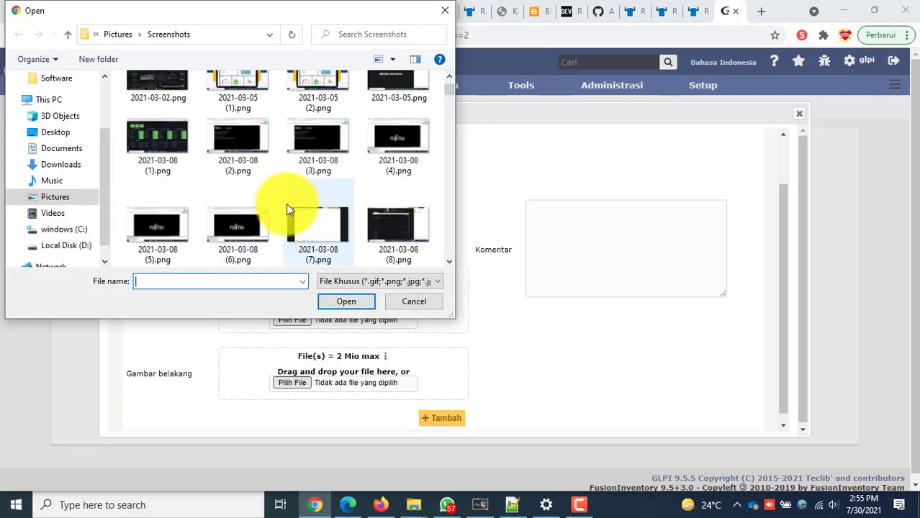
scroll(304, 203, up, 1)
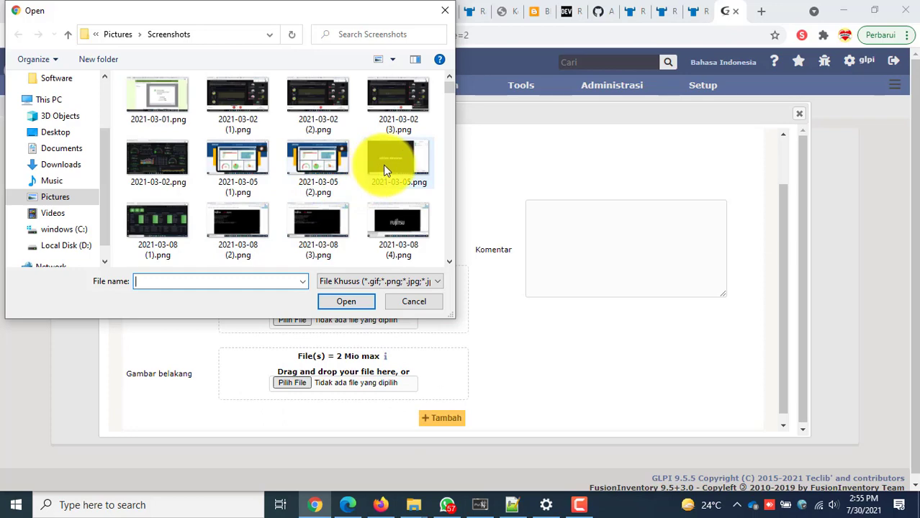
click(163, 160)
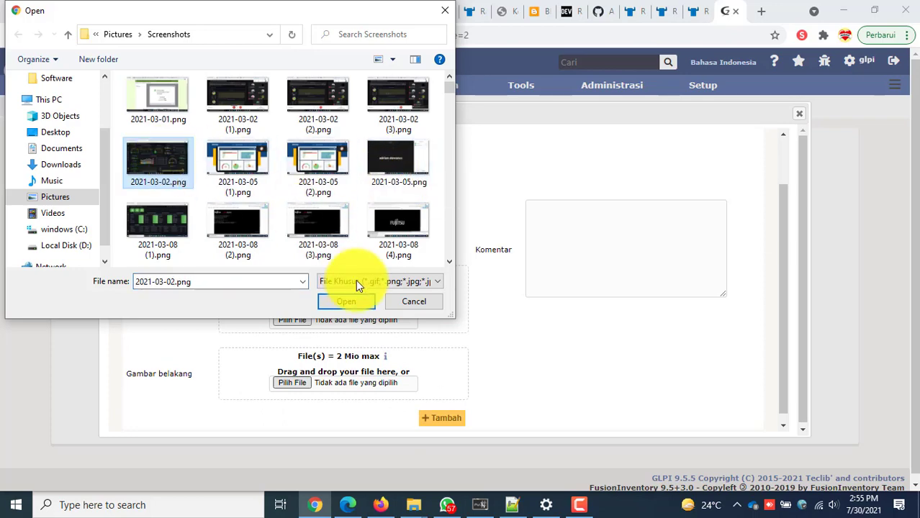
click(362, 301)
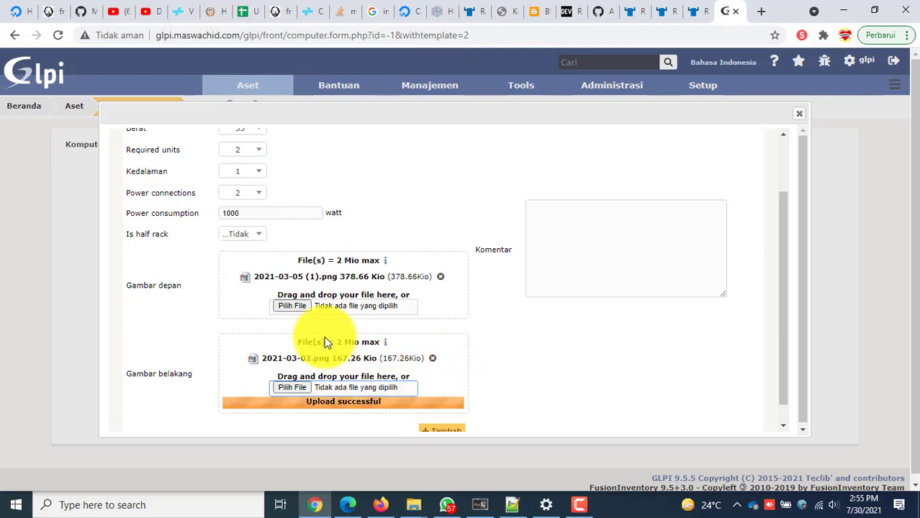
scroll(367, 318, up, 3)
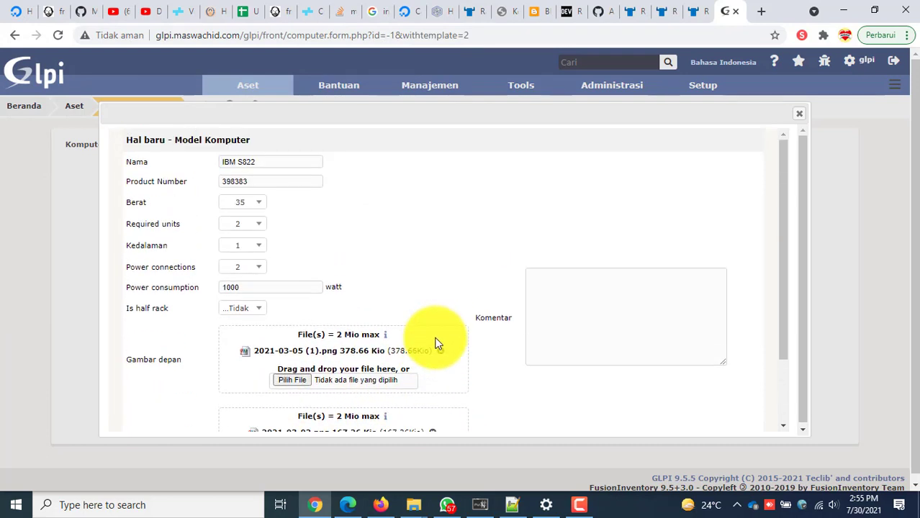
scroll(435, 343, down, 2)
click(447, 411)
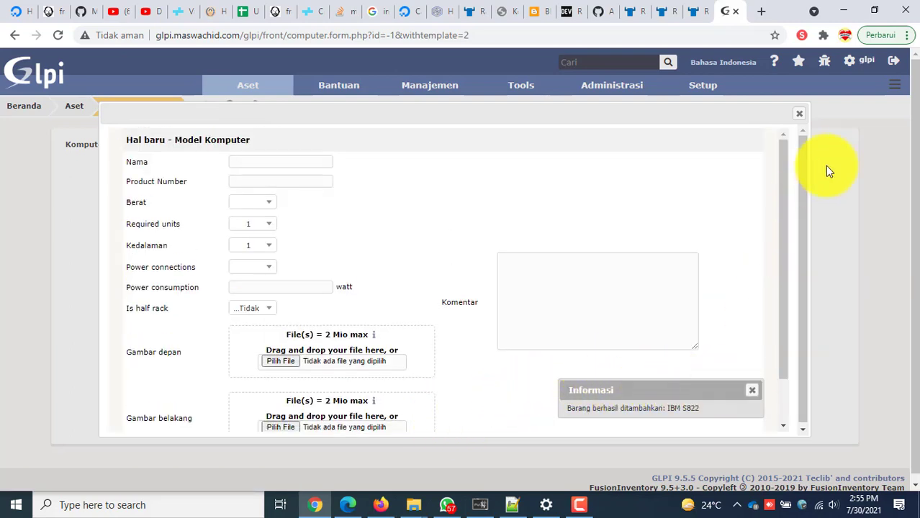
Set the computer's model to IBM S822 - 398383 and start adding a new network.
click(799, 114)
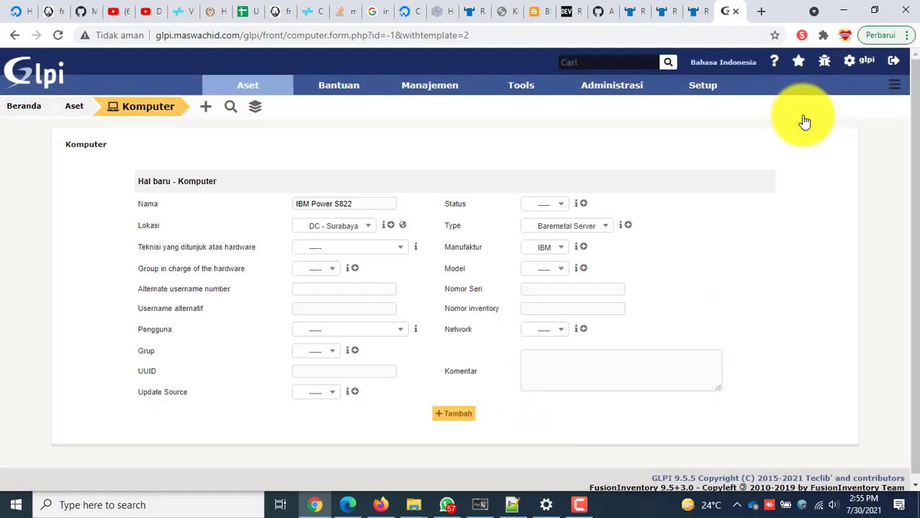
click(555, 275)
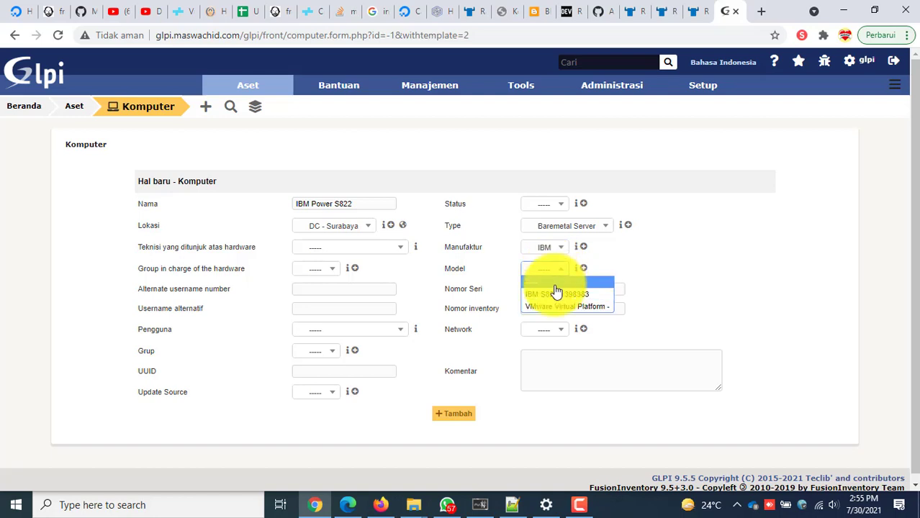
click(553, 292)
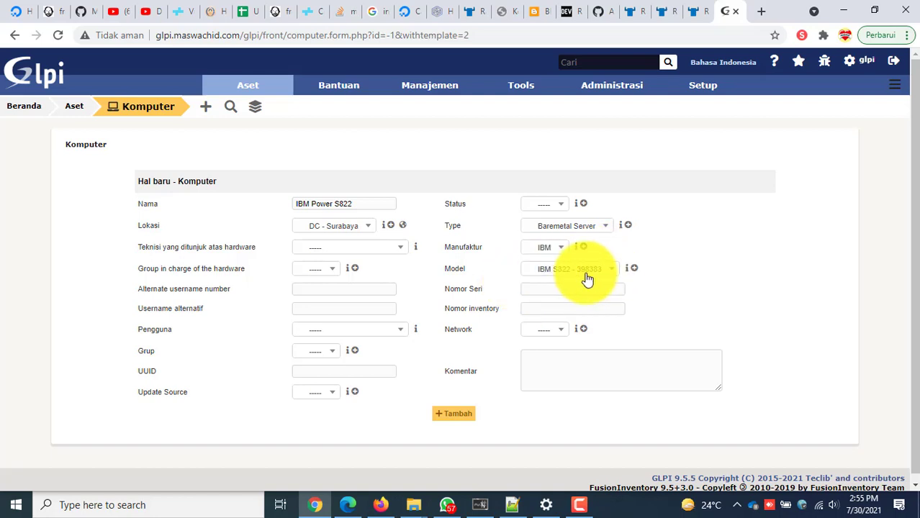
click(576, 288)
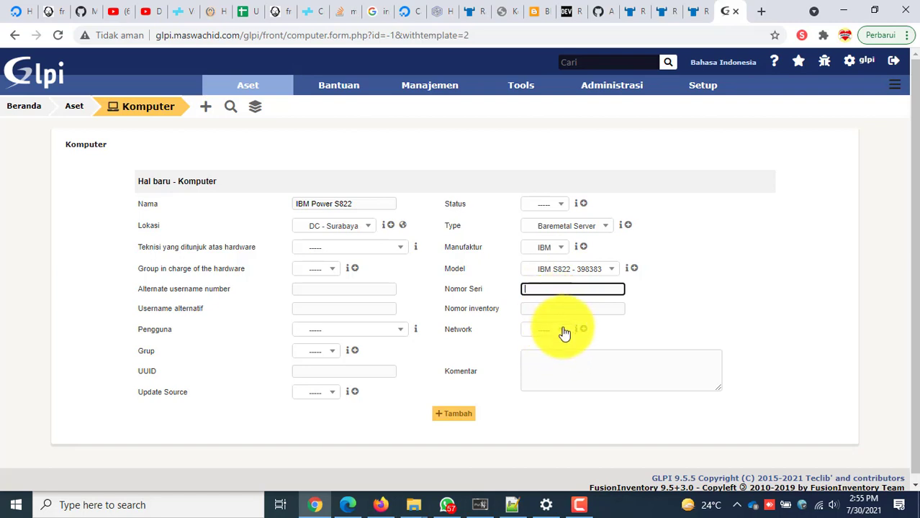
click(562, 333)
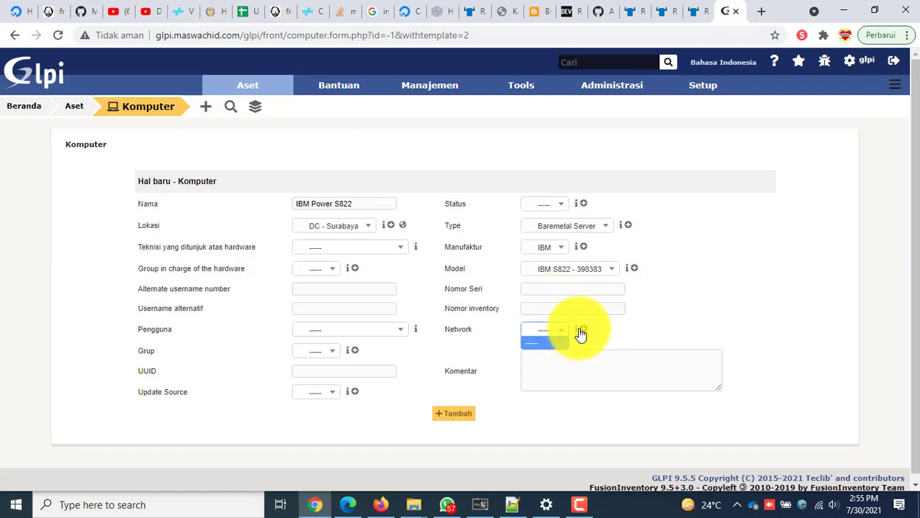
click(584, 330)
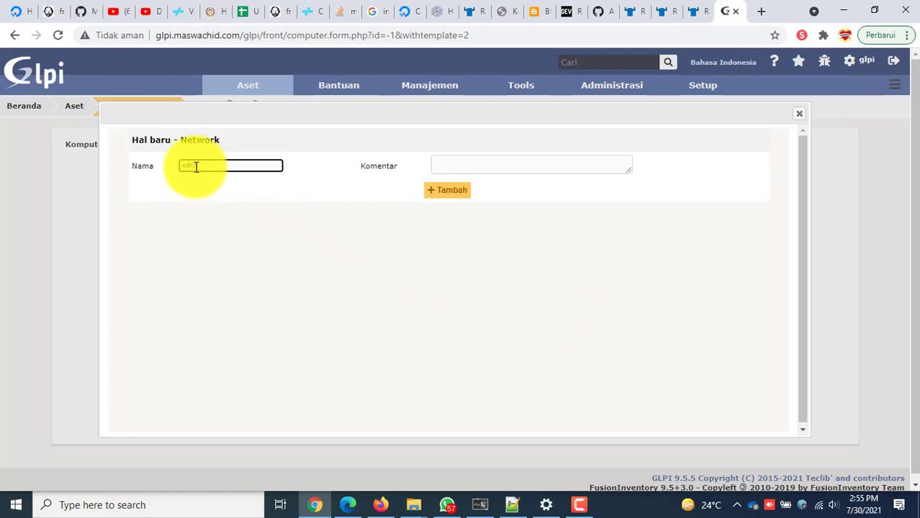
Save the new eth0 network and assign eth0 as the computer's network.
click(451, 190)
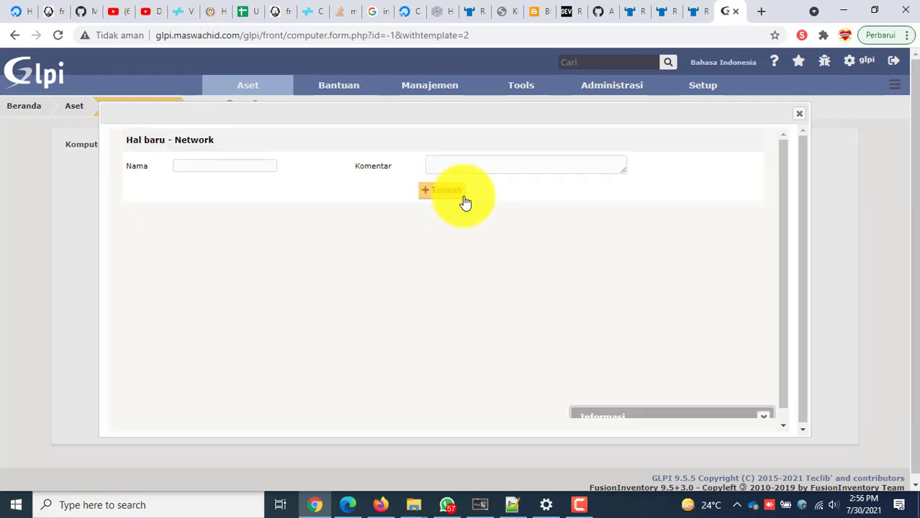
click(795, 113)
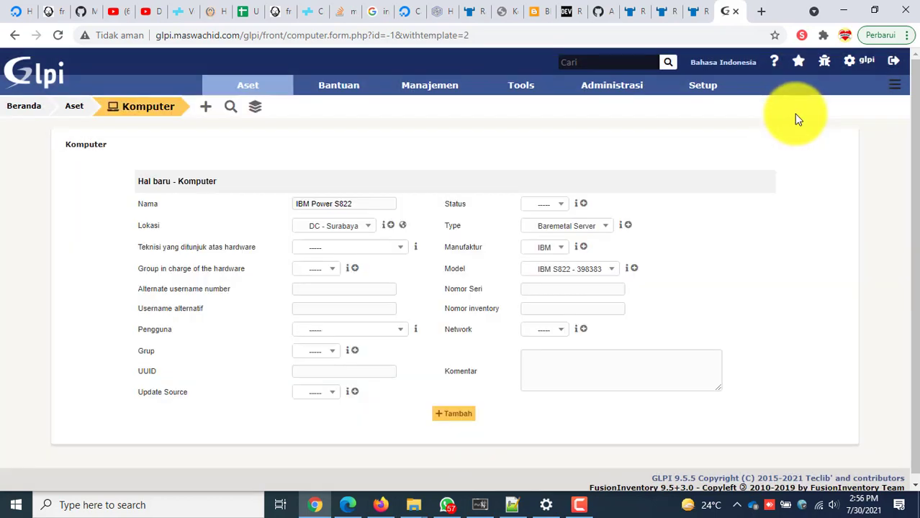
click(547, 334)
click(550, 354)
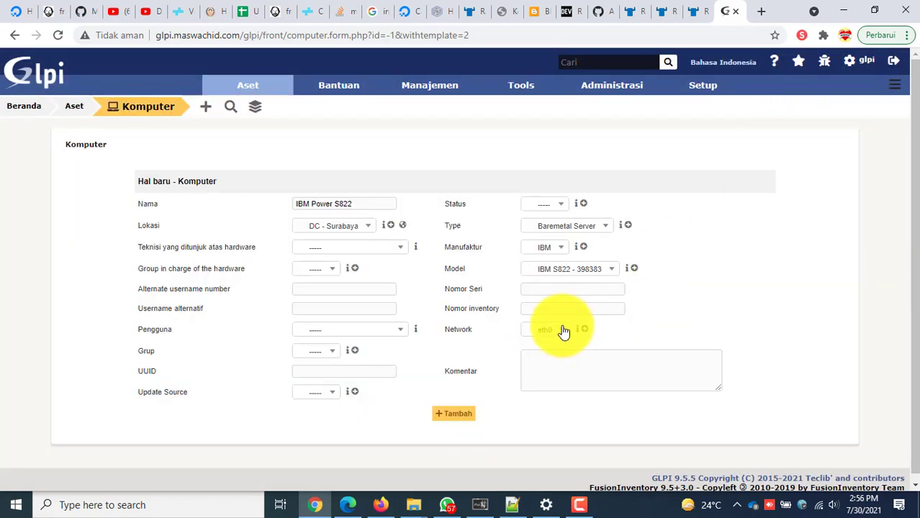
click(563, 332)
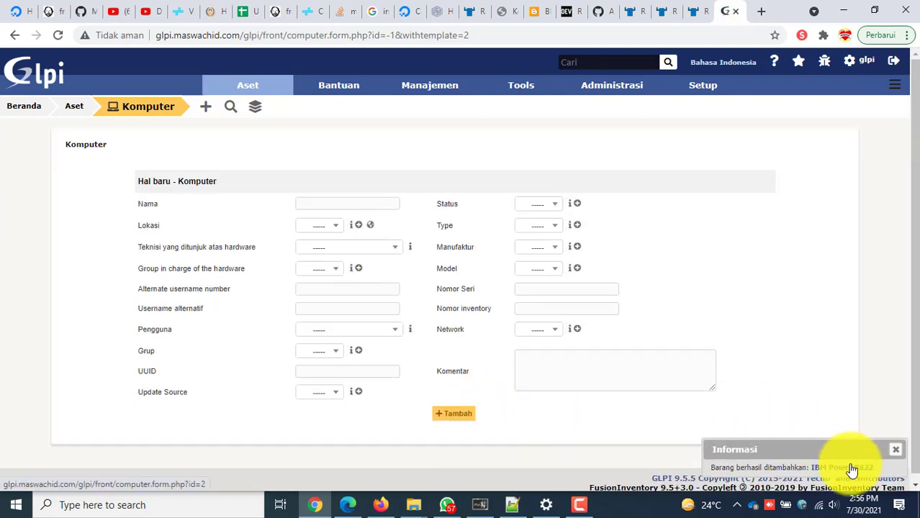
Open Rack 05 from the rack list and add a new item at unit 1.
mouse_move(236, 92)
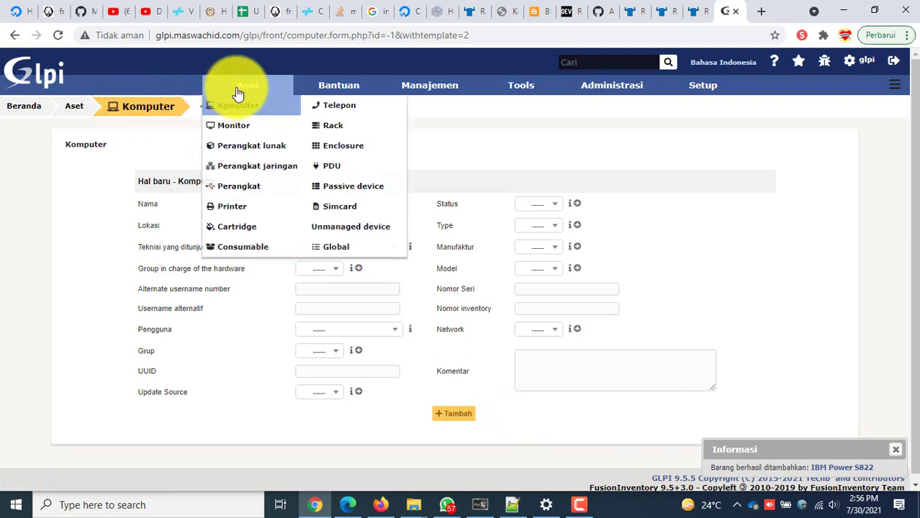
click(344, 126)
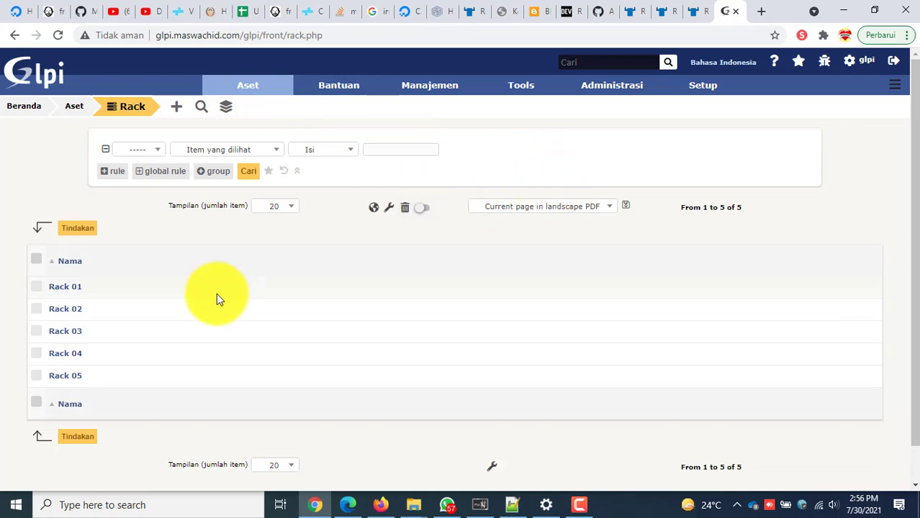
click(72, 378)
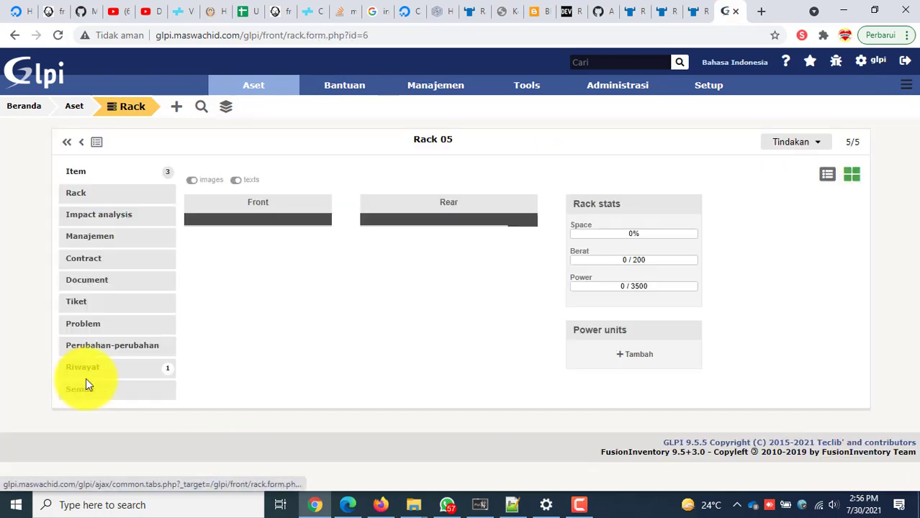
scroll(203, 389, down, 6)
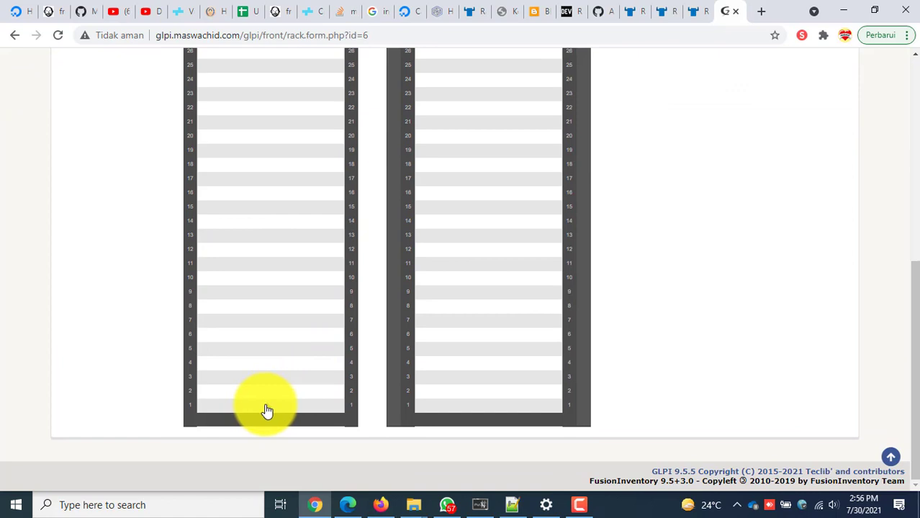
click(267, 406)
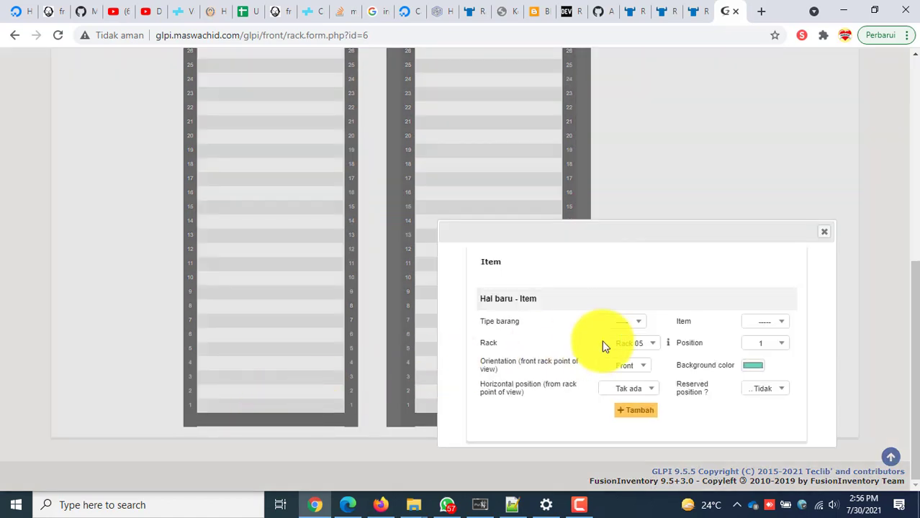
Mount the Komputer item IBM Power S822 in Rack 05 at position 1, front.
click(643, 325)
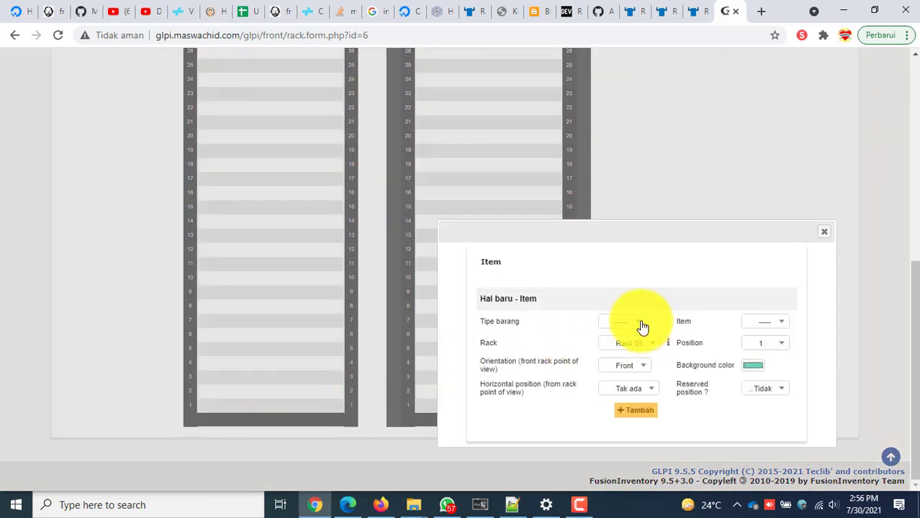
click(634, 346)
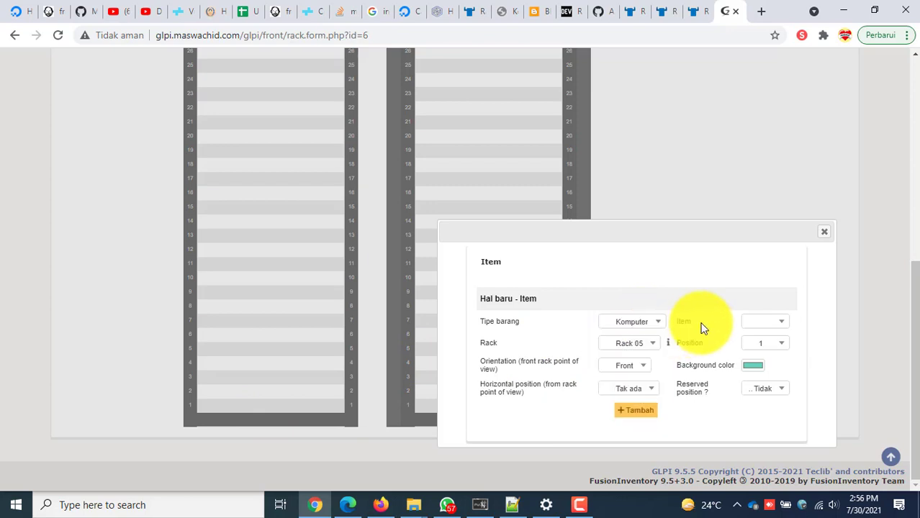
click(776, 326)
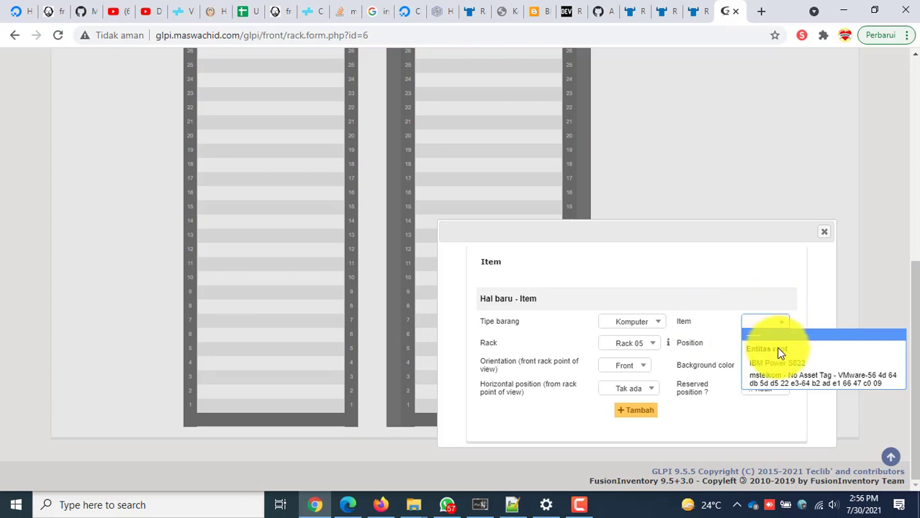
click(780, 367)
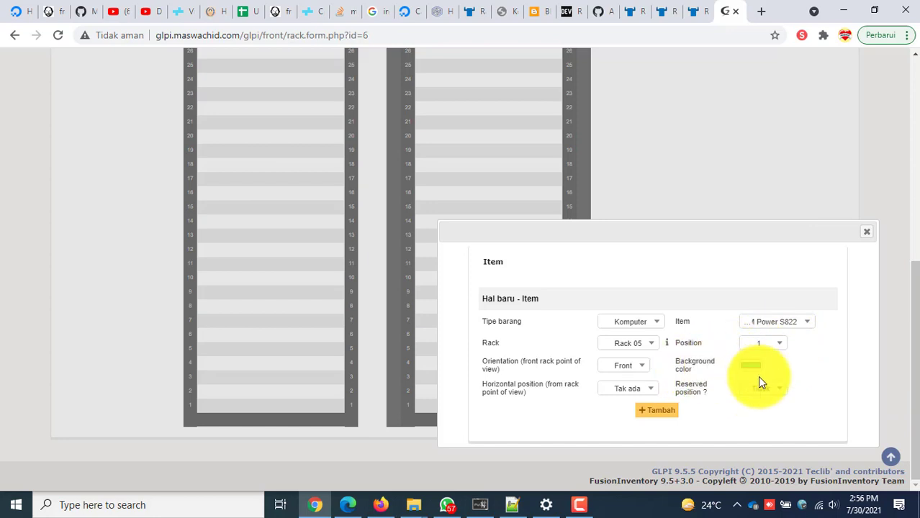
click(656, 413)
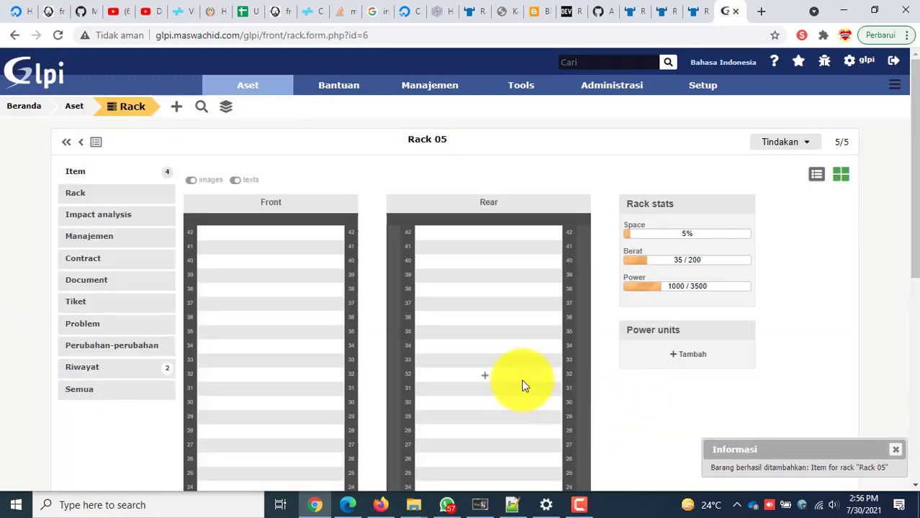
Inspect the mounted items in the Rack 05 diagram, then open the rear IBM Power S822 record.
scroll(524, 389, down, 6)
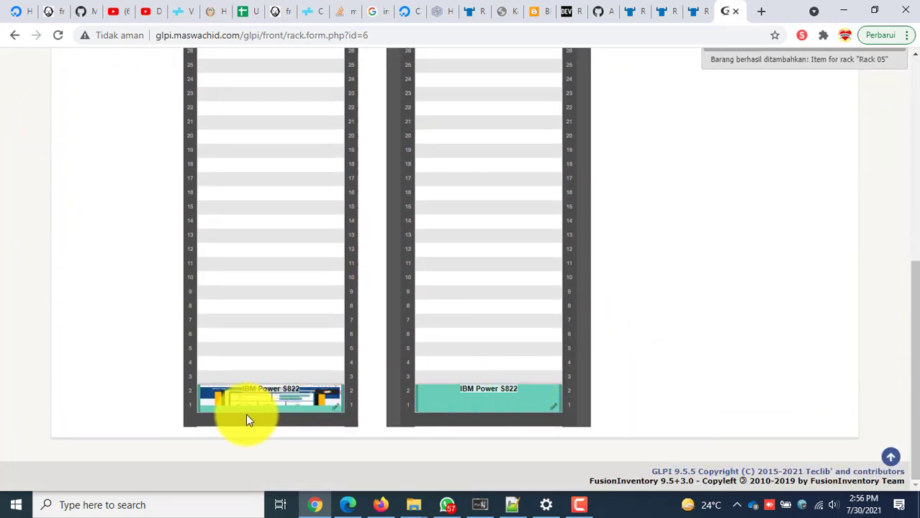
mouse_move(248, 408)
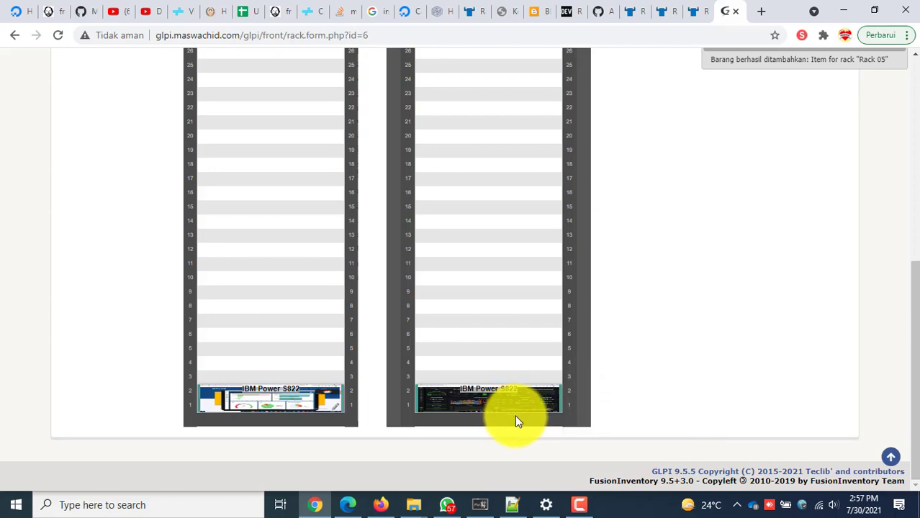
scroll(515, 417, up, 3)
scroll(516, 431, up, 3)
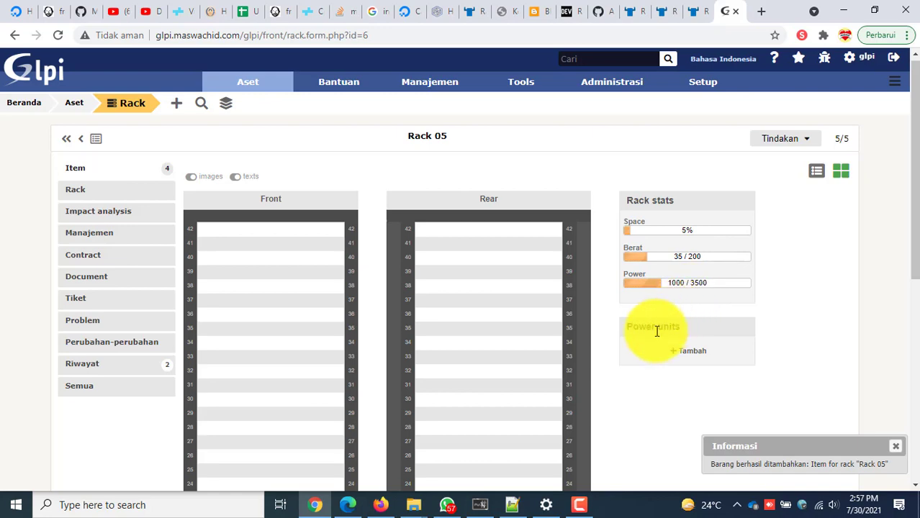
scroll(631, 376, down, 6)
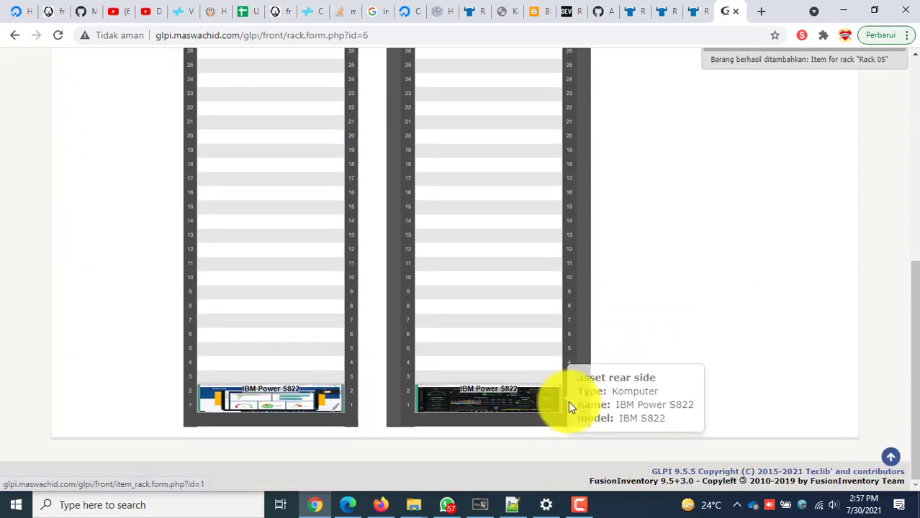
click(460, 404)
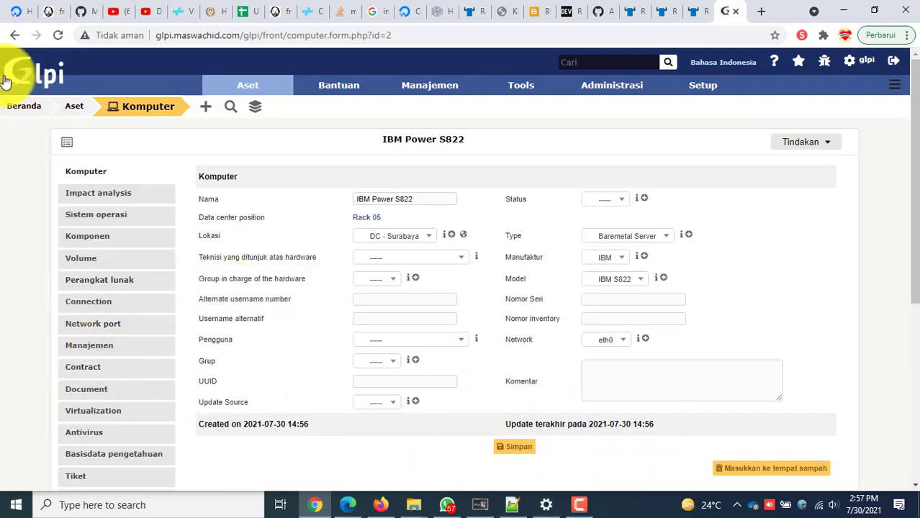
Return to Rack 05, reopen the IBM Power S822 record and view its Virtualization tab.
click(14, 36)
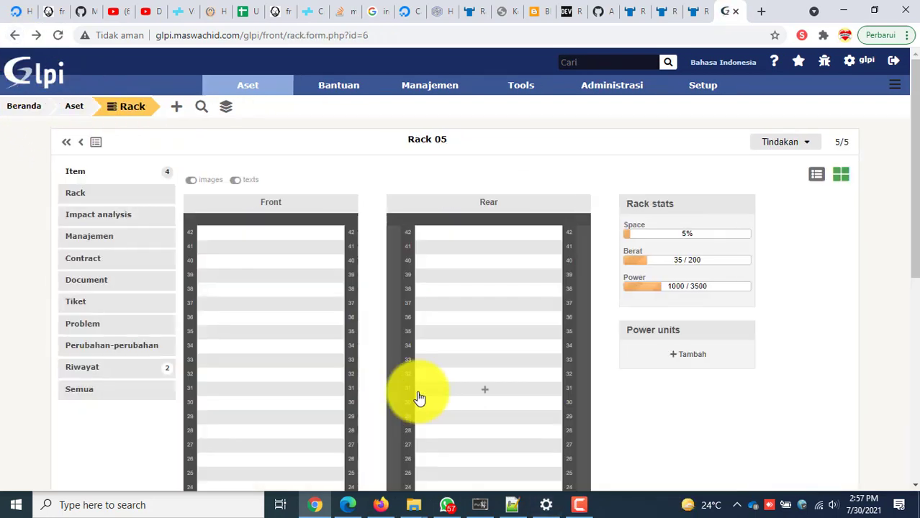
scroll(418, 396, down, 5)
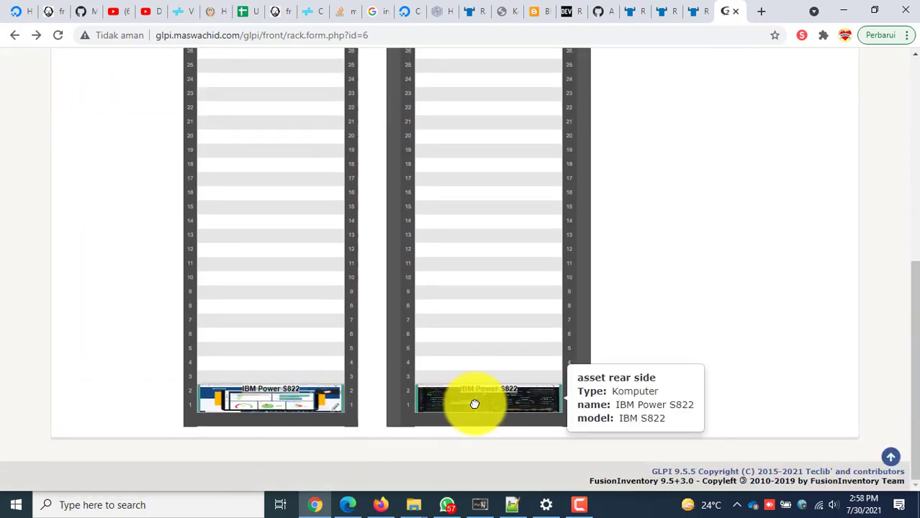
click(472, 402)
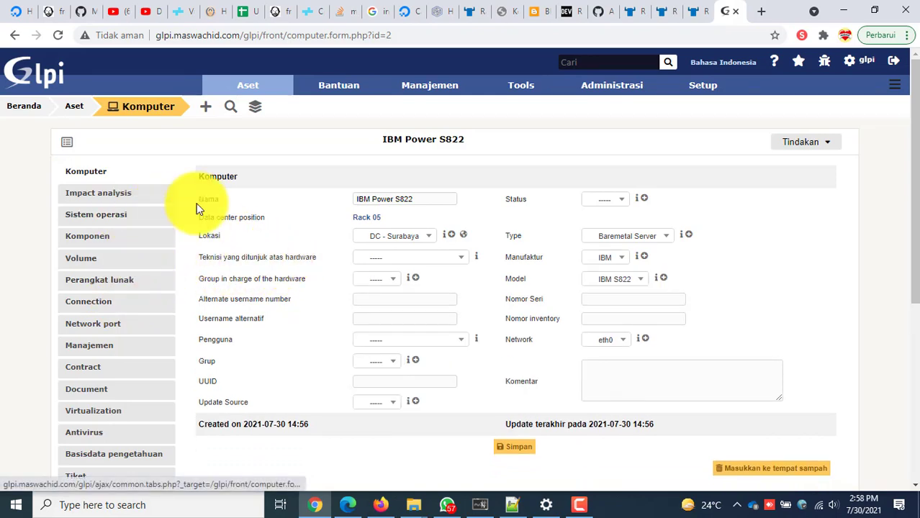
scroll(378, 309, down, 3)
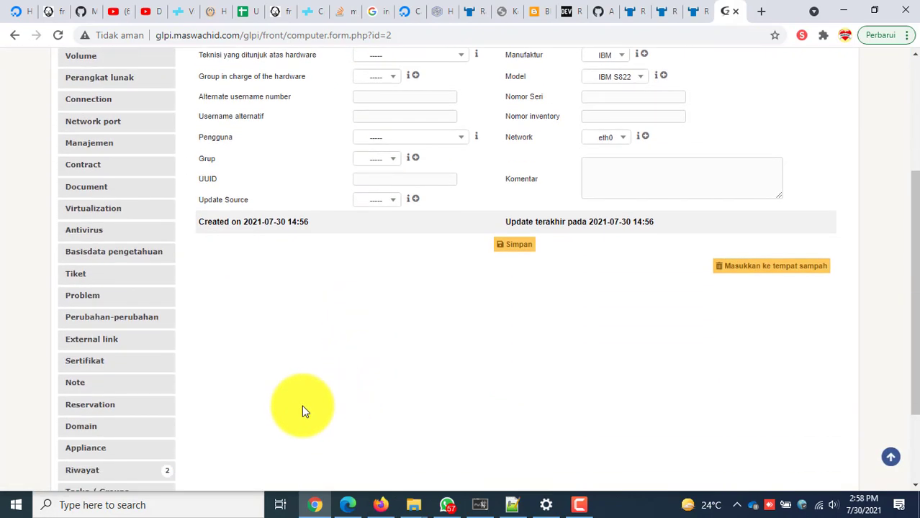
scroll(295, 414, down, 2)
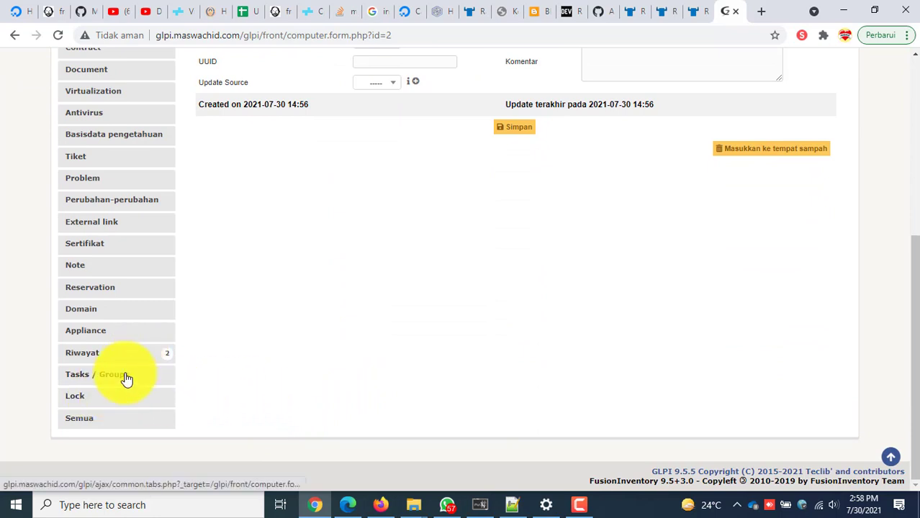
scroll(113, 413, up, 1)
scroll(130, 386, down, 1)
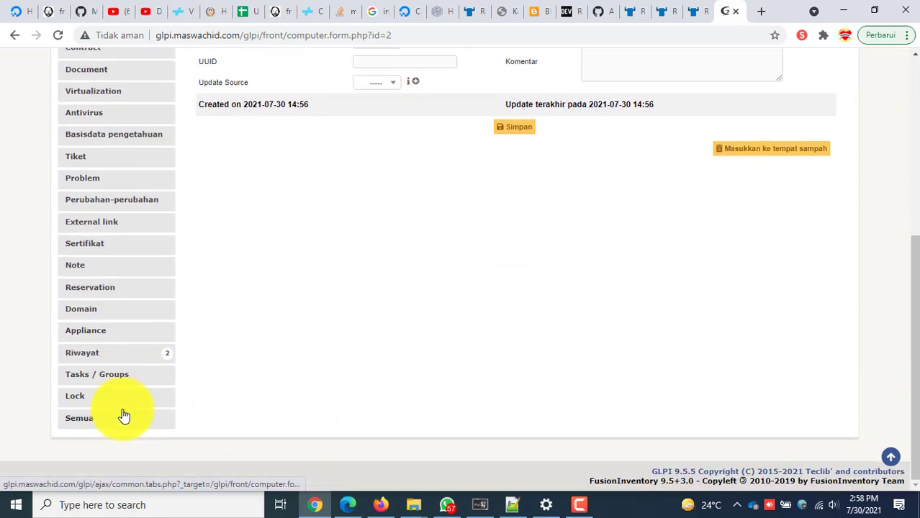
scroll(135, 326, up, 1)
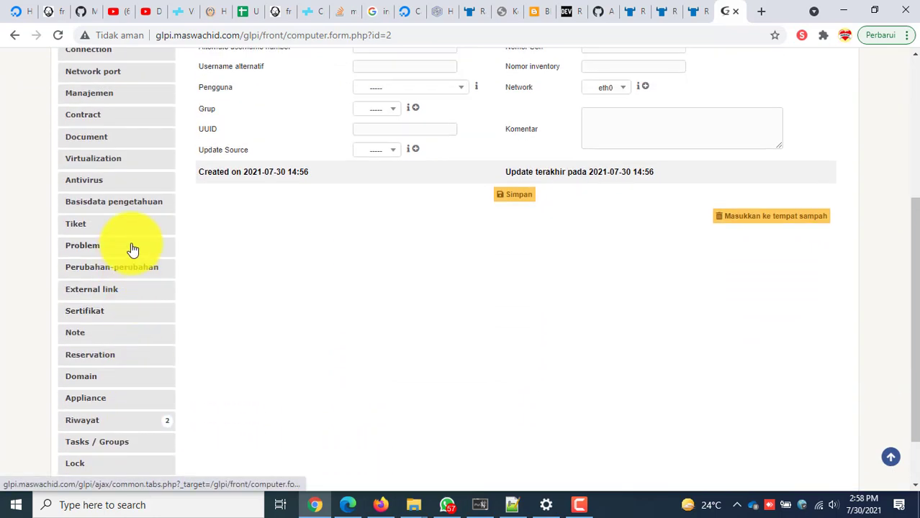
scroll(132, 249, up, 2)
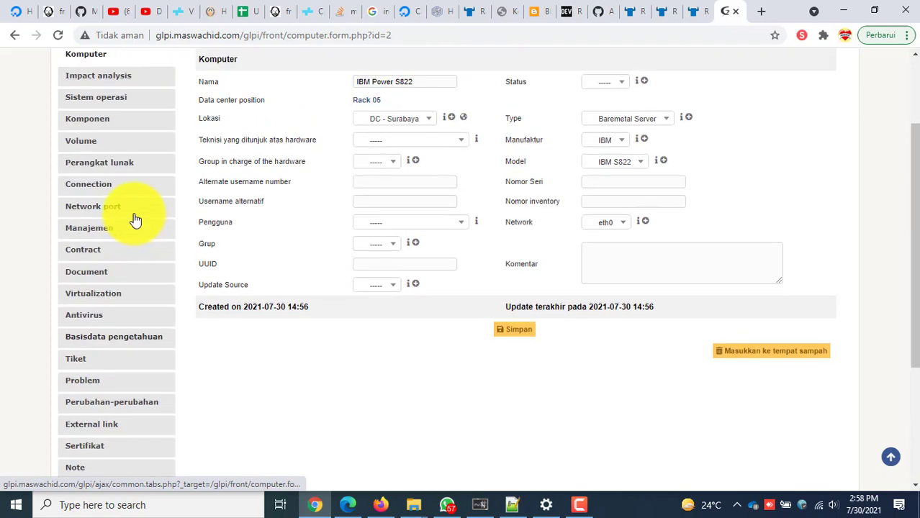
click(138, 291)
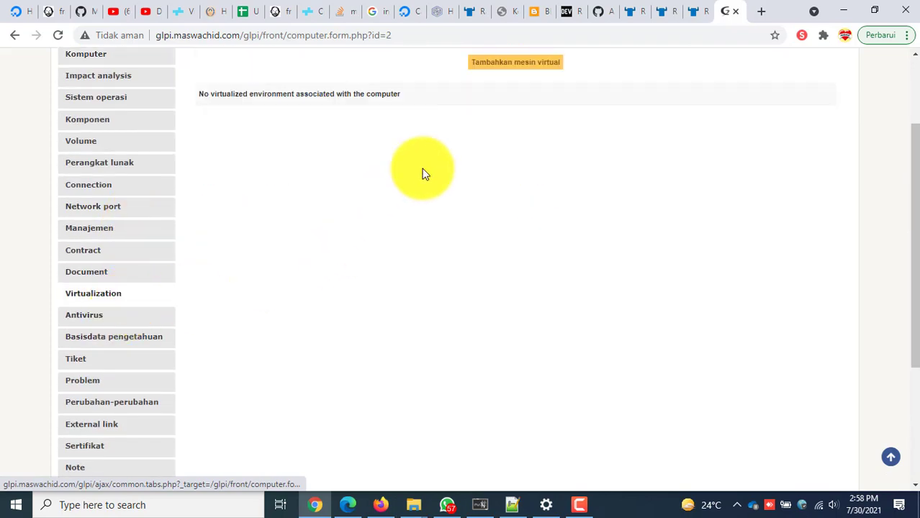
scroll(431, 173, up, 2)
scroll(323, 267, down, 1)
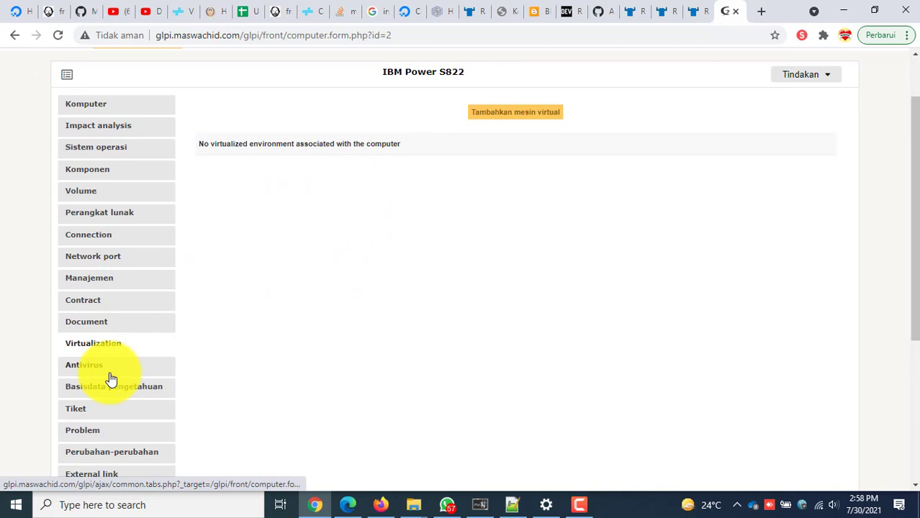
Review the IBM Power S822's Document, Network port, Connection, Software, Volume and Component sections.
click(127, 324)
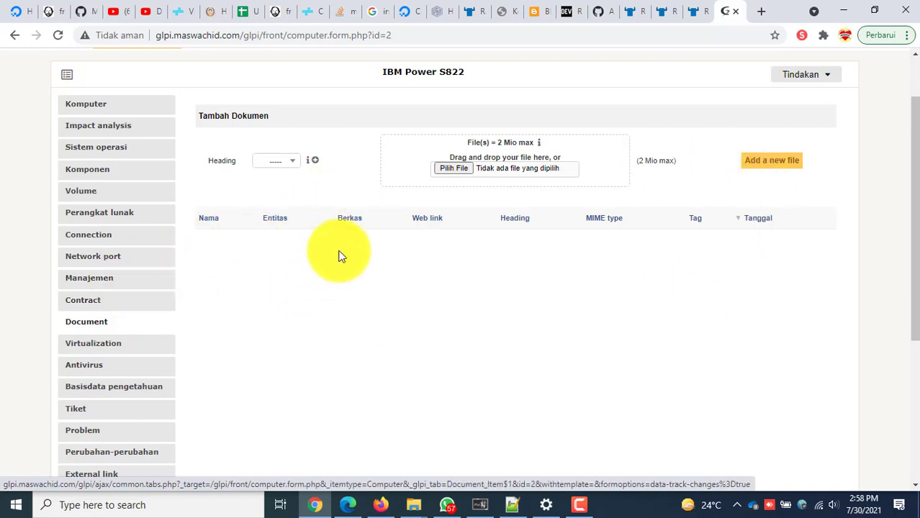
click(93, 257)
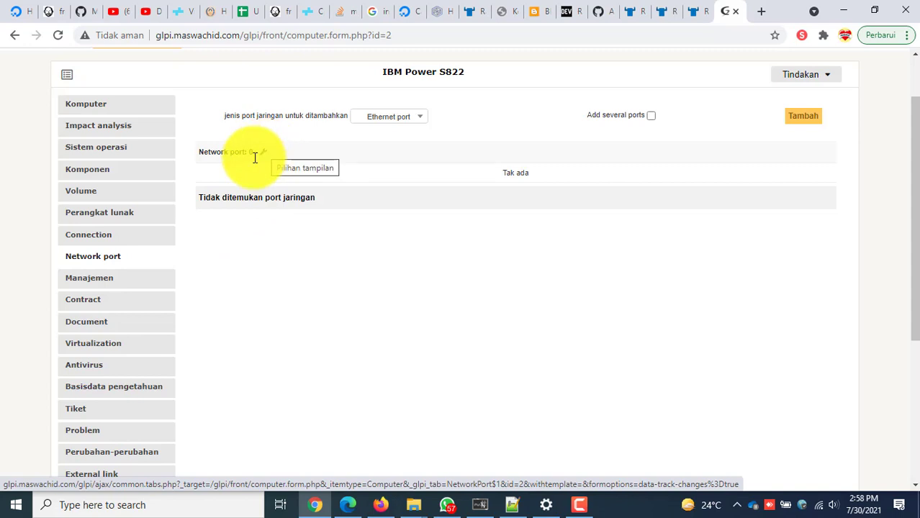
scroll(285, 238, up, 2)
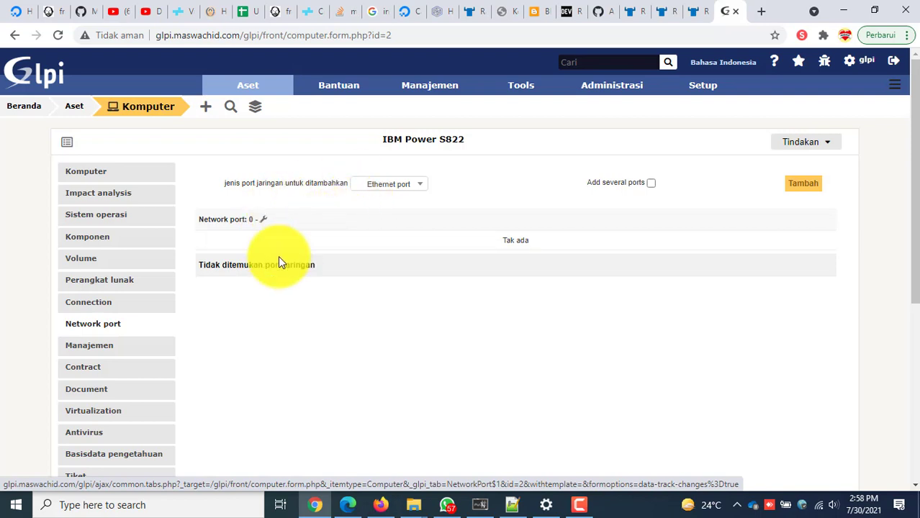
click(133, 307)
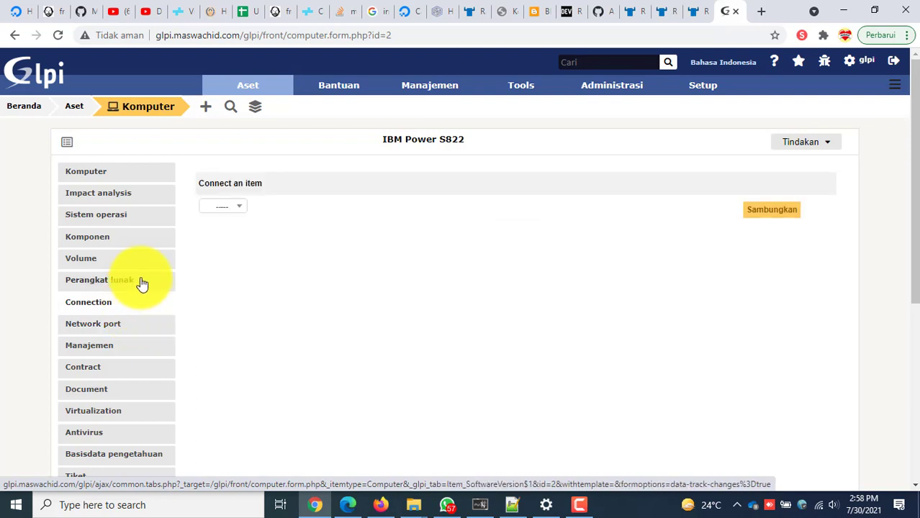
click(140, 282)
click(140, 264)
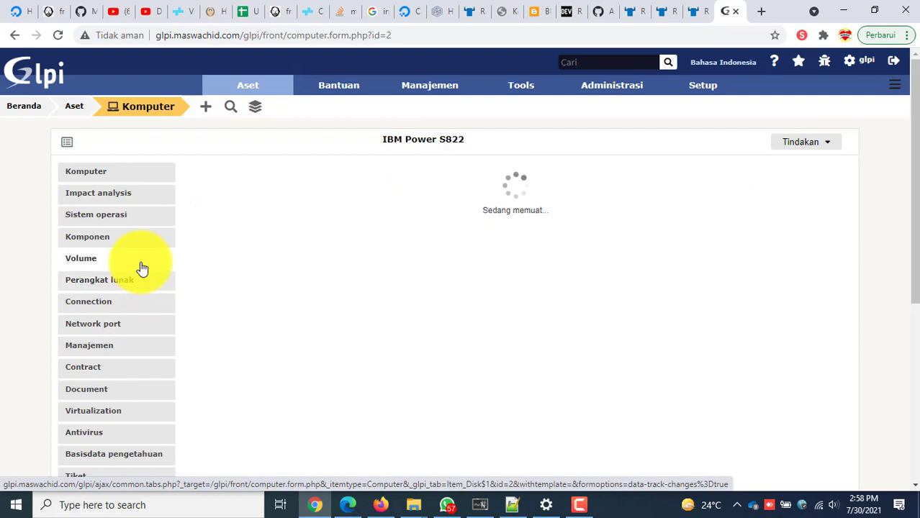
click(140, 239)
Check its operating system and impact analysis sections, then return to the main Komputer form.
click(140, 226)
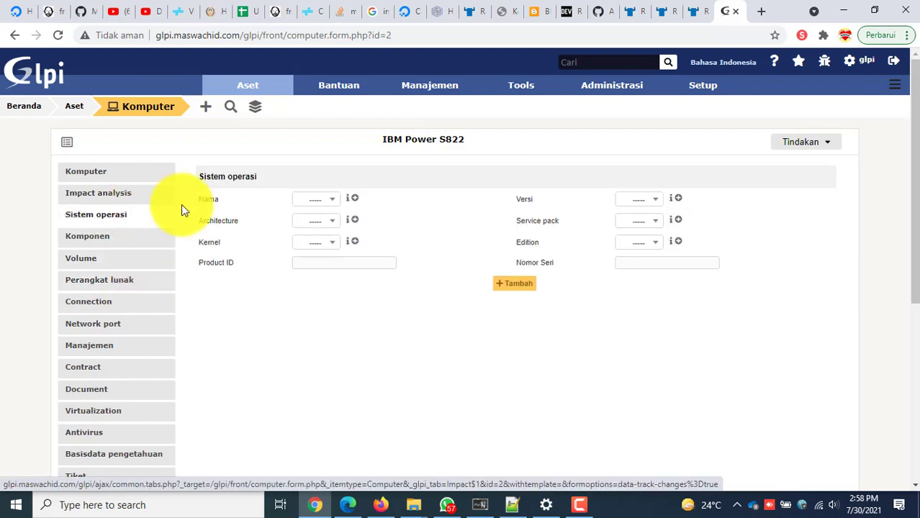
click(306, 203)
click(303, 203)
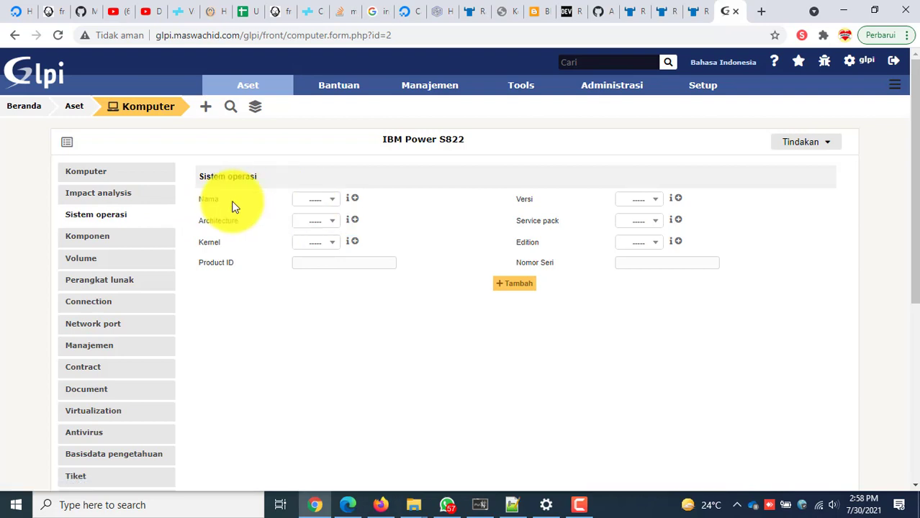
click(114, 195)
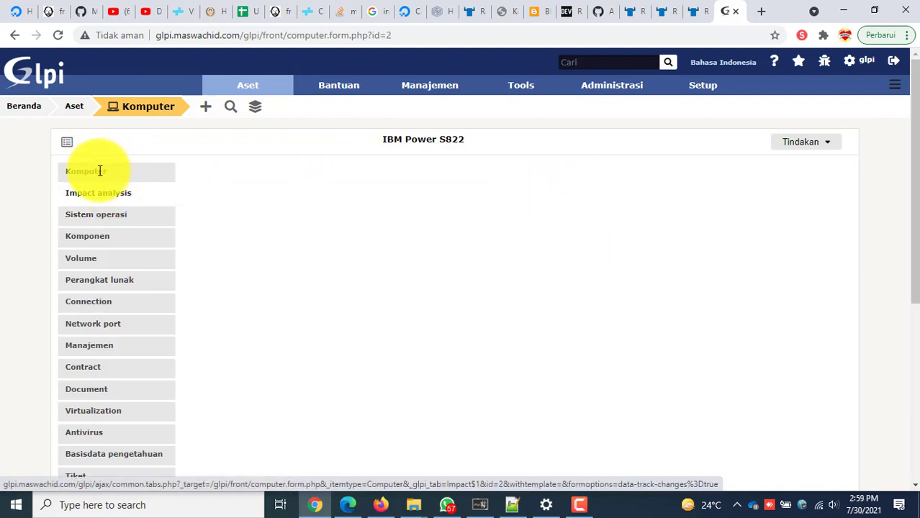
click(99, 171)
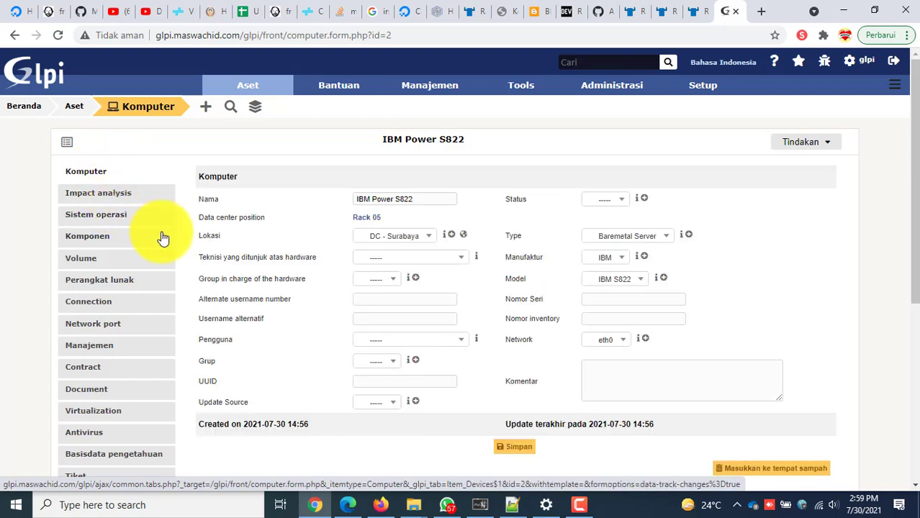
scroll(189, 272, down, 3)
scroll(193, 288, down, 3)
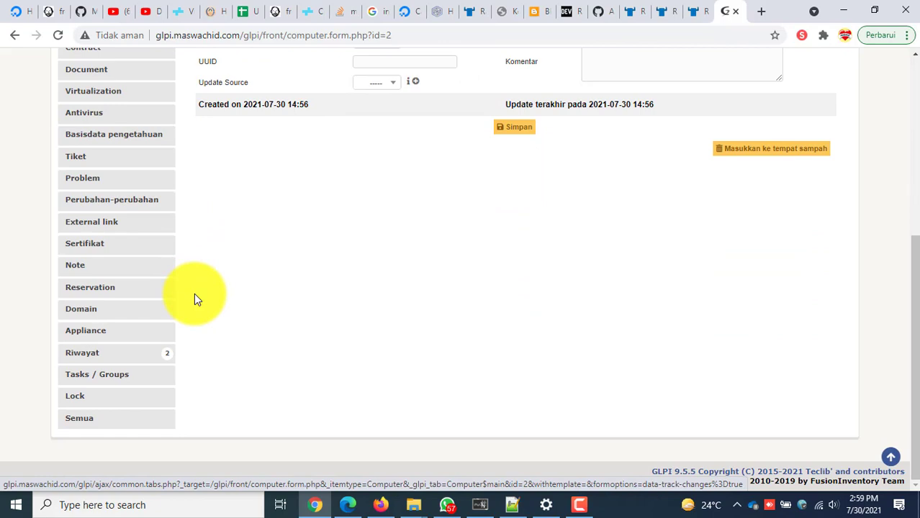
scroll(193, 299, up, 5)
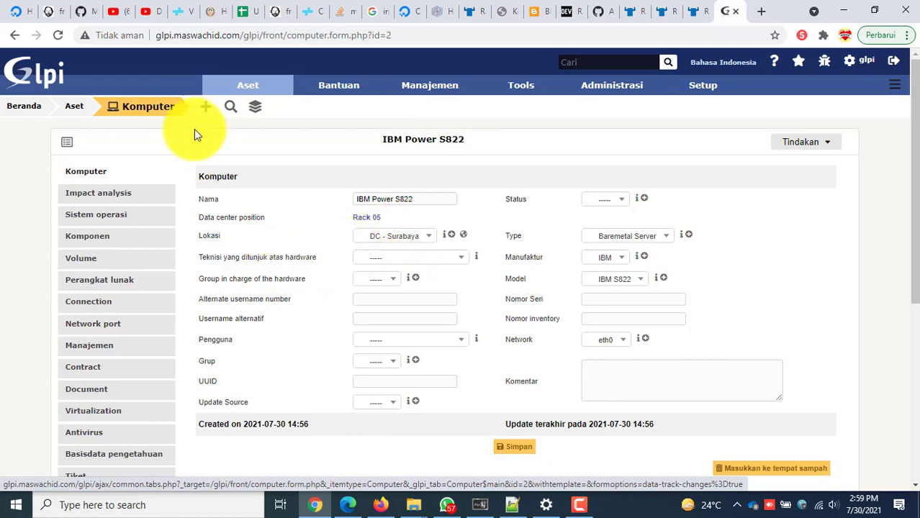
Navigate from the computer list through the Aset dashboard to the Rack list.
click(165, 111)
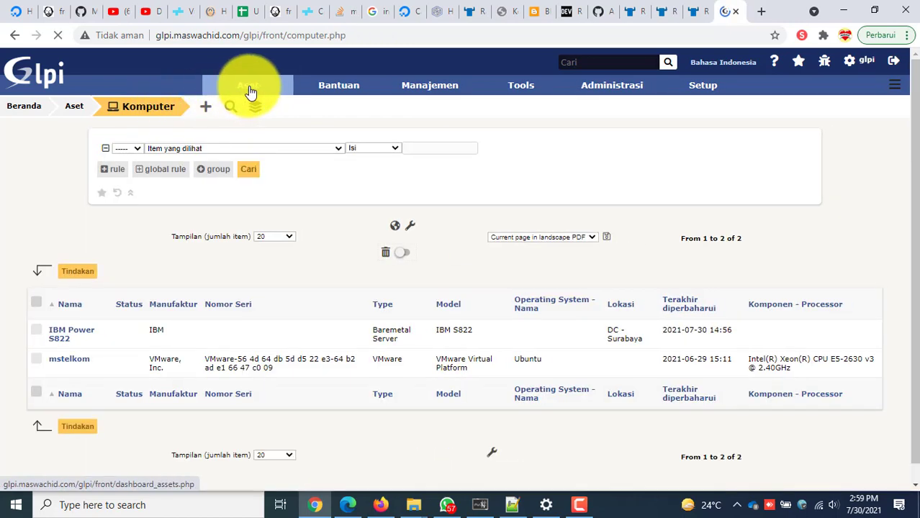
click(252, 90)
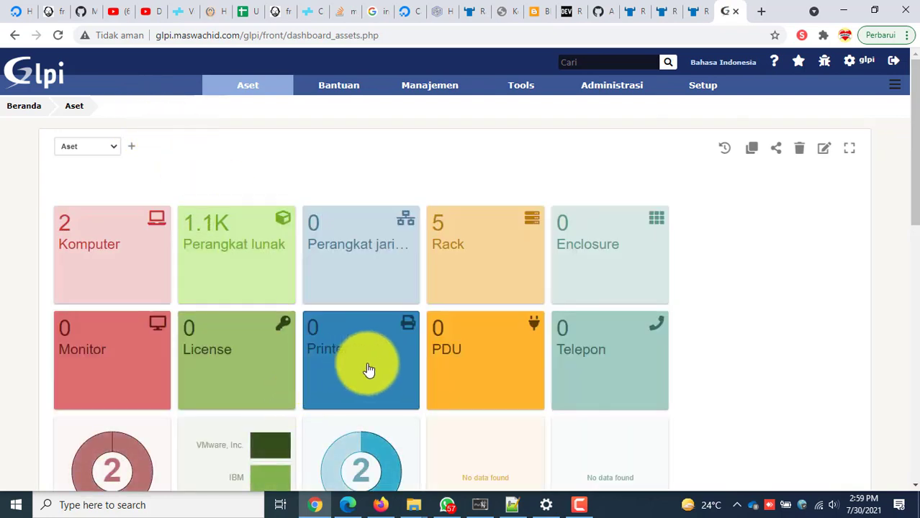
scroll(324, 352, down, 2)
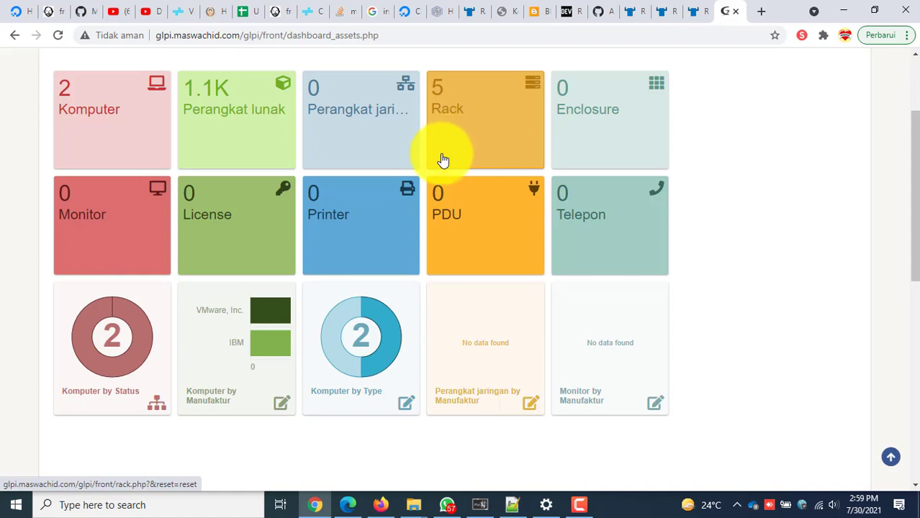
scroll(482, 140, up, 1)
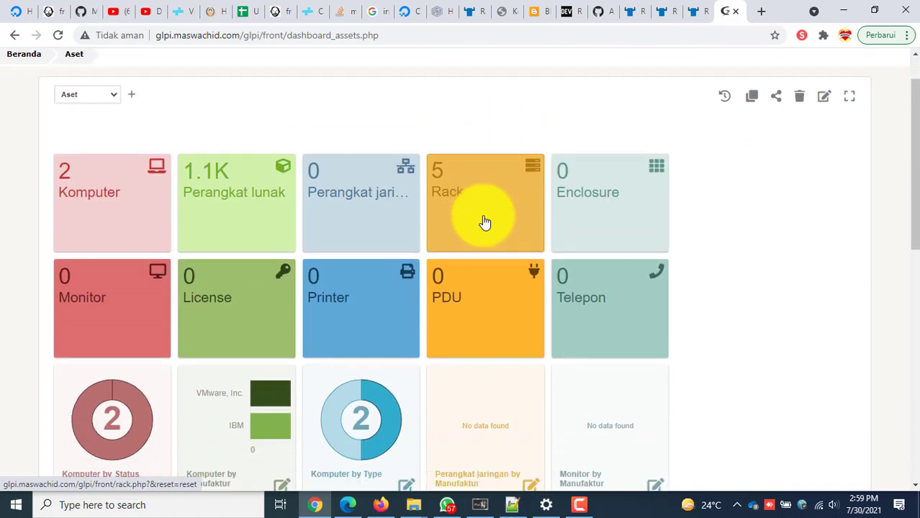
click(481, 211)
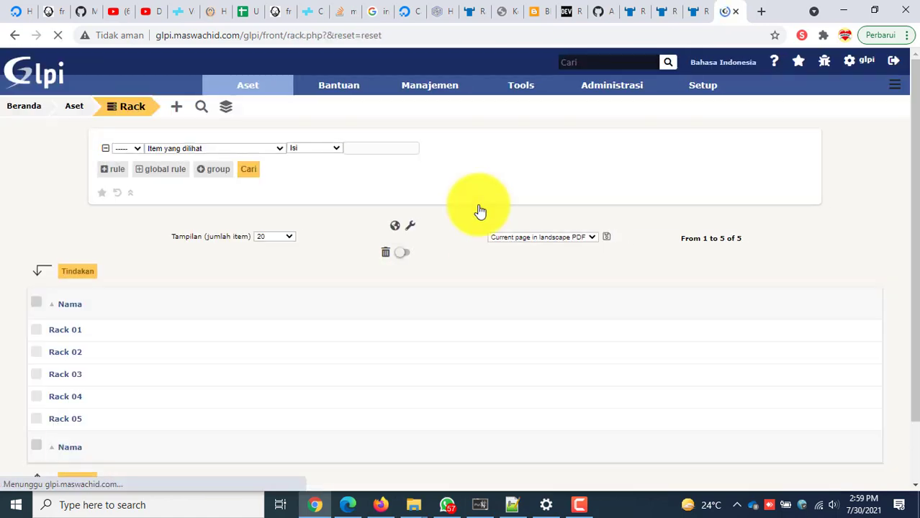
Open Rack 05 and view its front and rear diagrams and power units.
scroll(144, 309, down, 1)
click(72, 339)
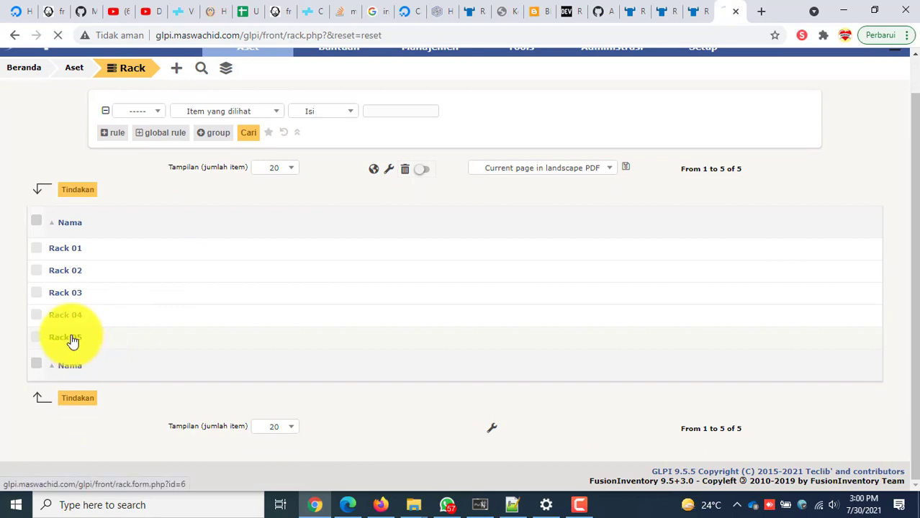
scroll(320, 360, down, 6)
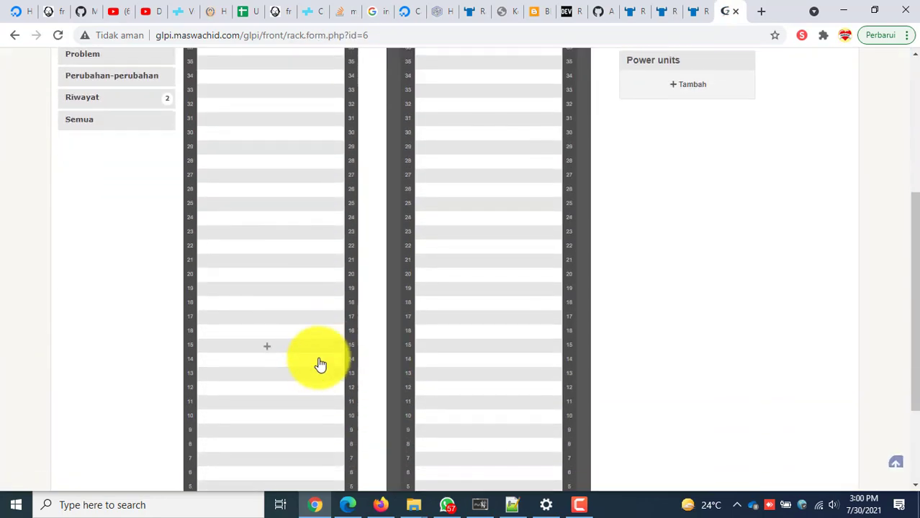
mouse_move(270, 397)
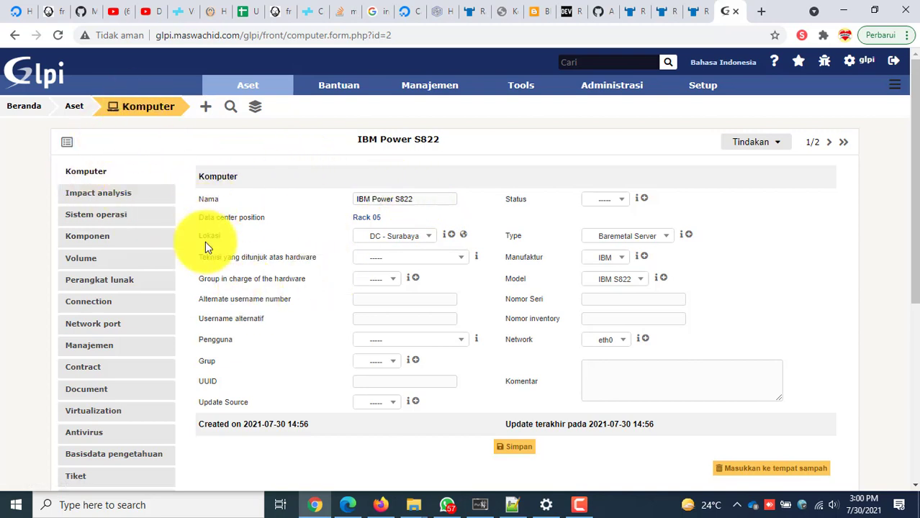
click(13, 35)
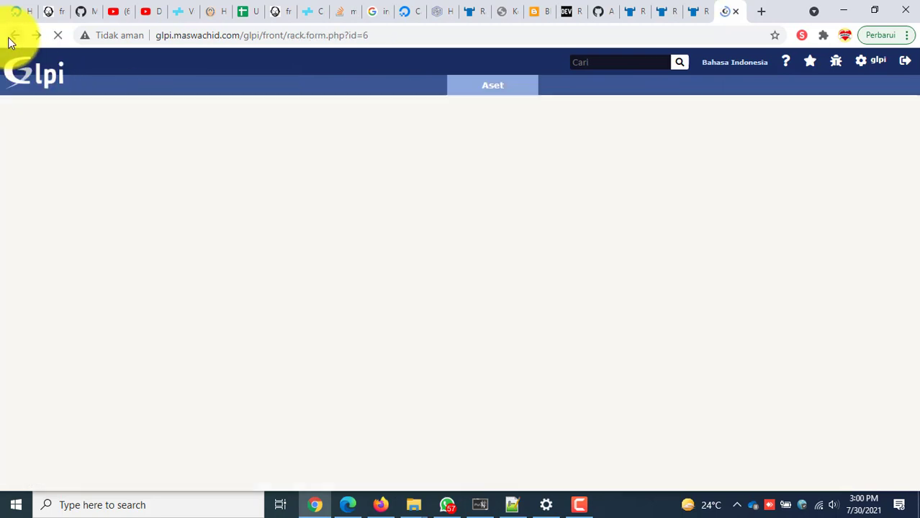
scroll(456, 219, down, 4)
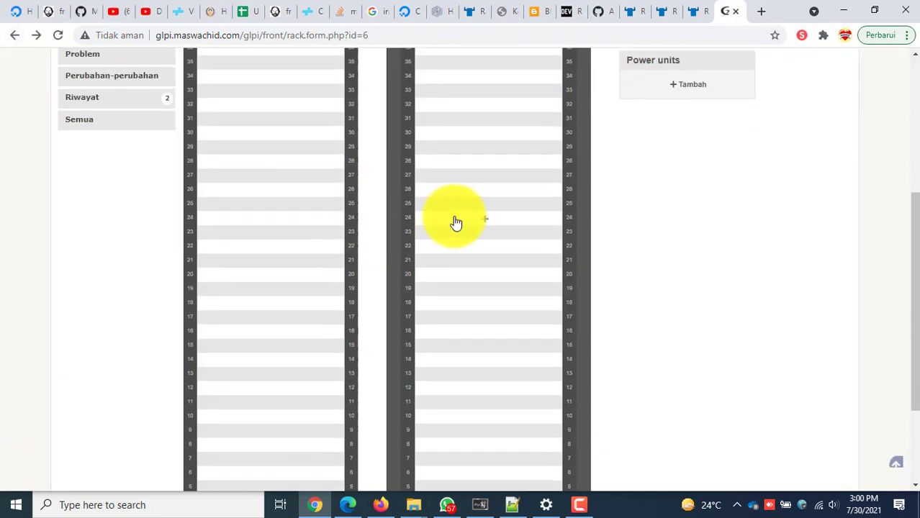
click(676, 85)
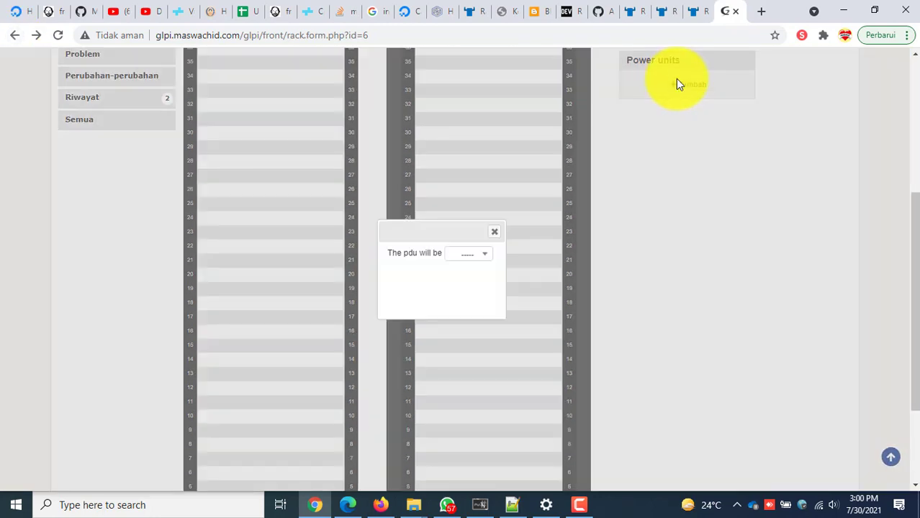
click(468, 254)
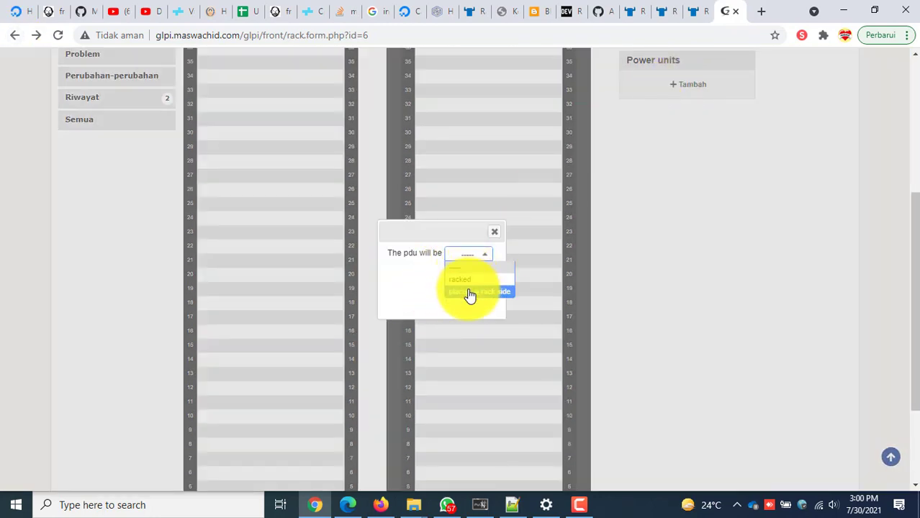
click(469, 292)
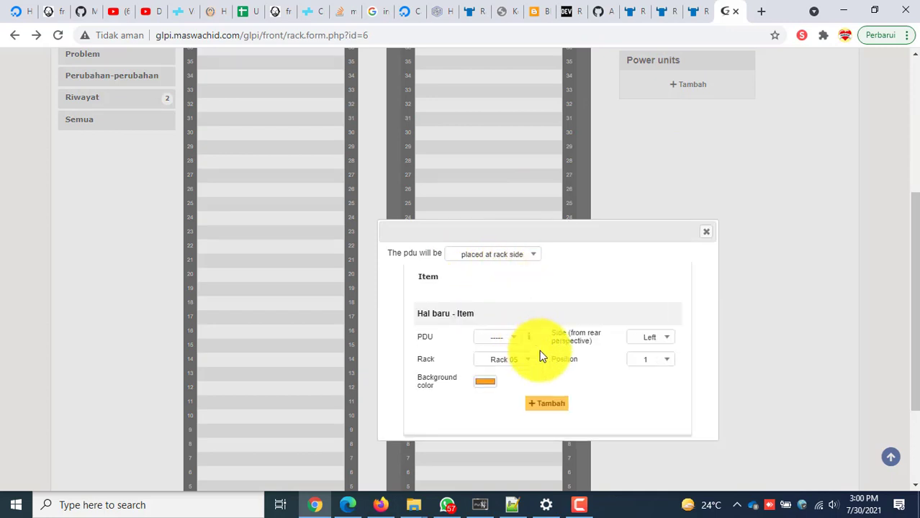
click(514, 340)
click(513, 342)
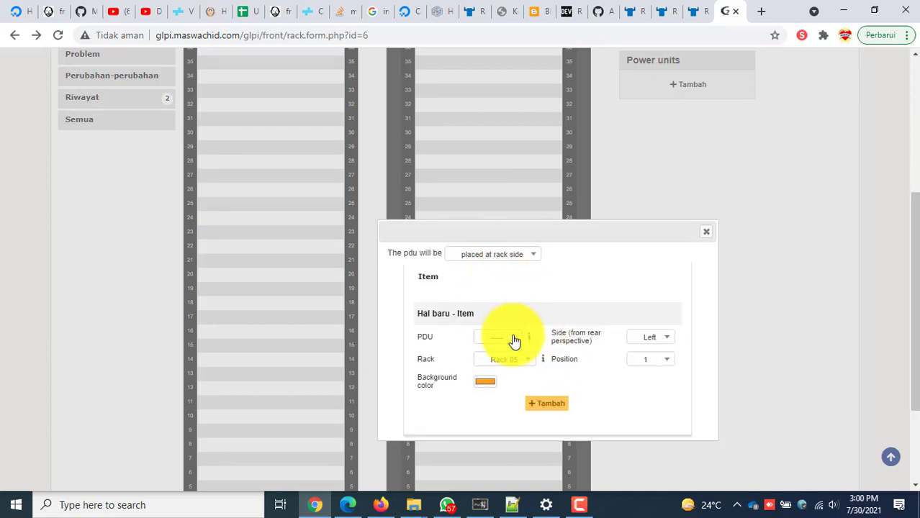
click(513, 342)
click(513, 342)
click(513, 343)
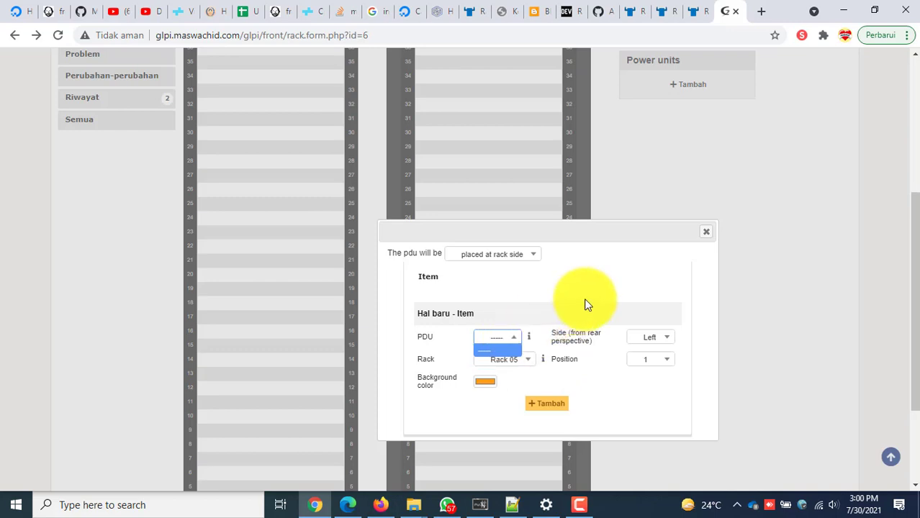
click(704, 234)
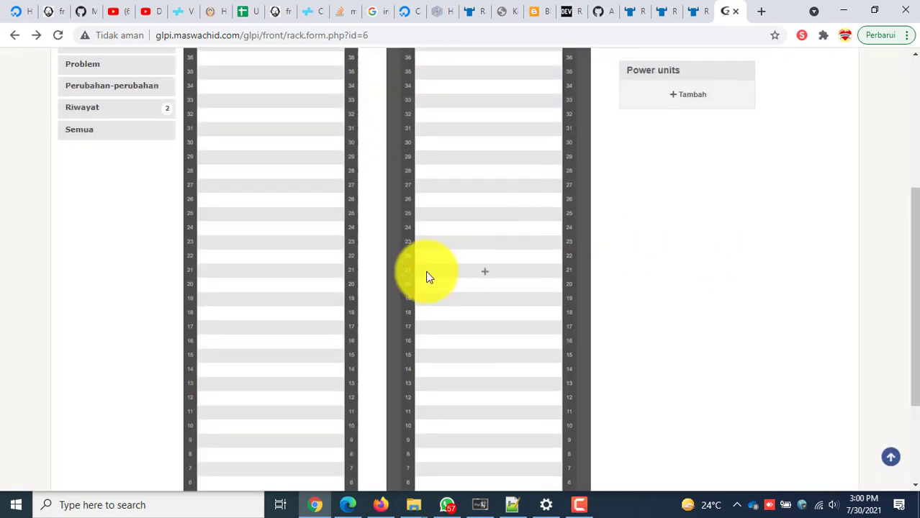
scroll(335, 246, up, 4)
mouse_move(245, 106)
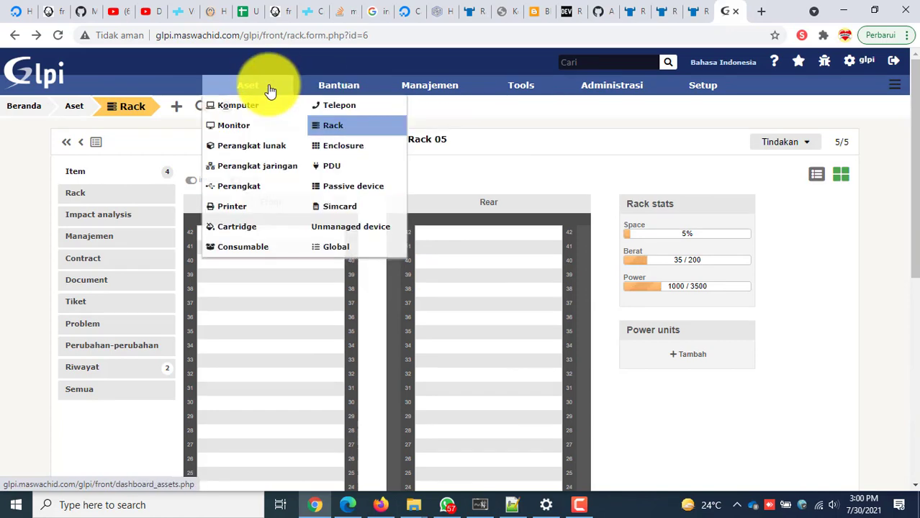
Start a new PDU named 'PDU - 01' with location DC - Surabaya.
click(326, 172)
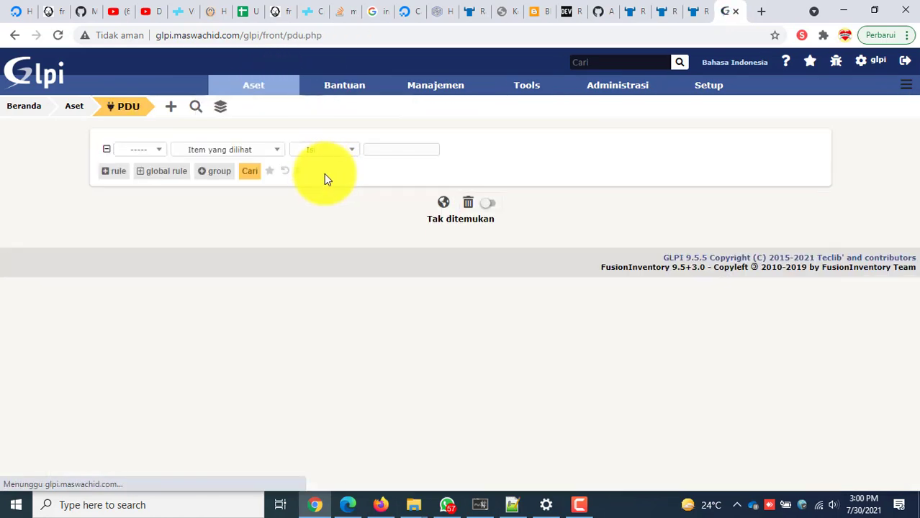
click(173, 108)
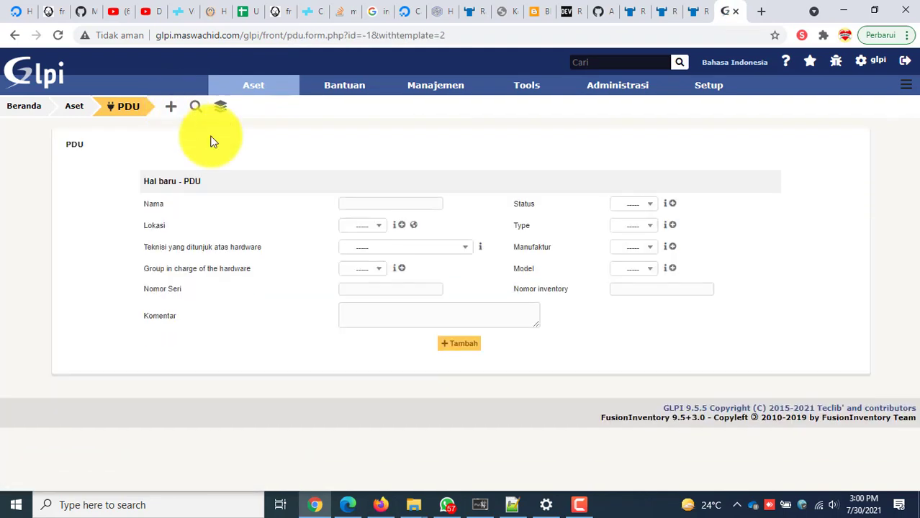
click(389, 204)
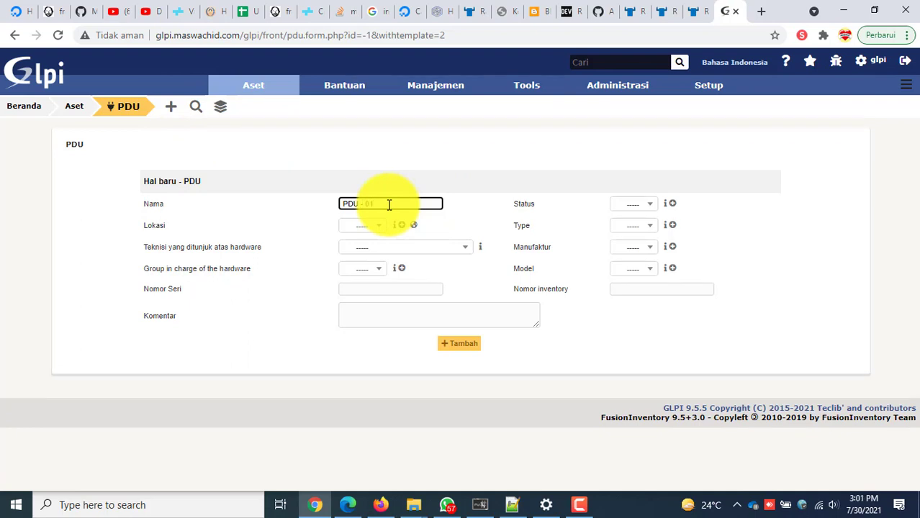
text(PDU - 01)
click(374, 225)
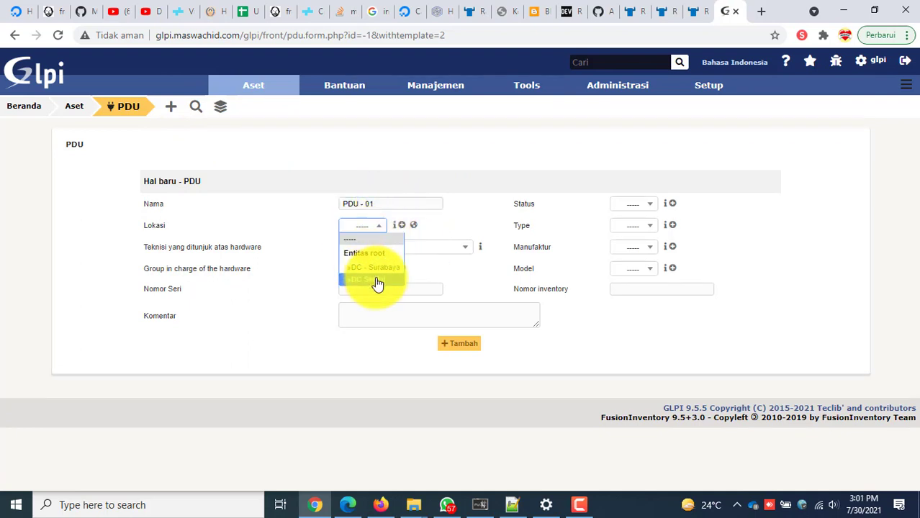
click(382, 270)
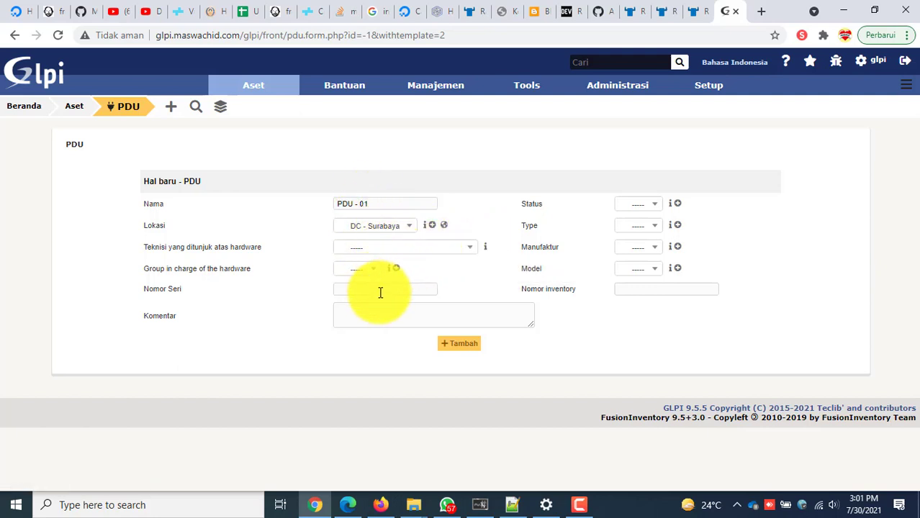
Review the status, type and manufacturer lists, then begin adding a new manufacturer.
click(648, 210)
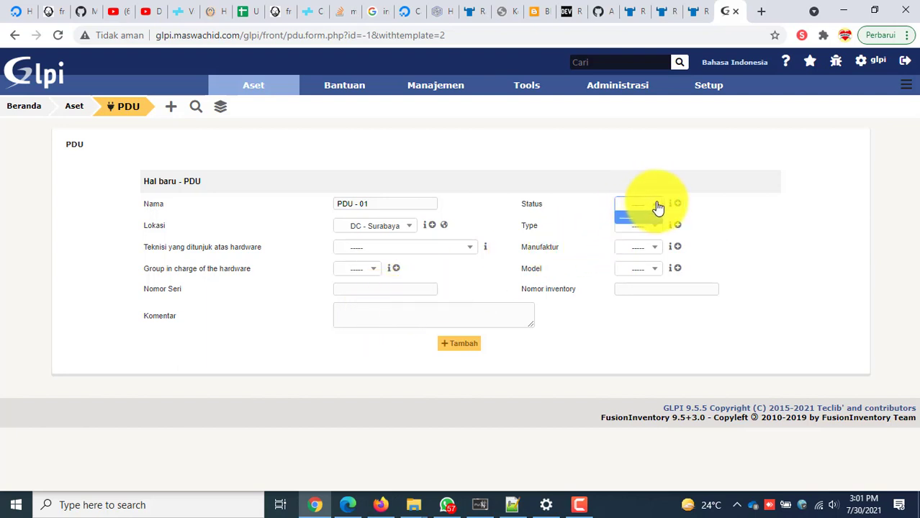
click(660, 227)
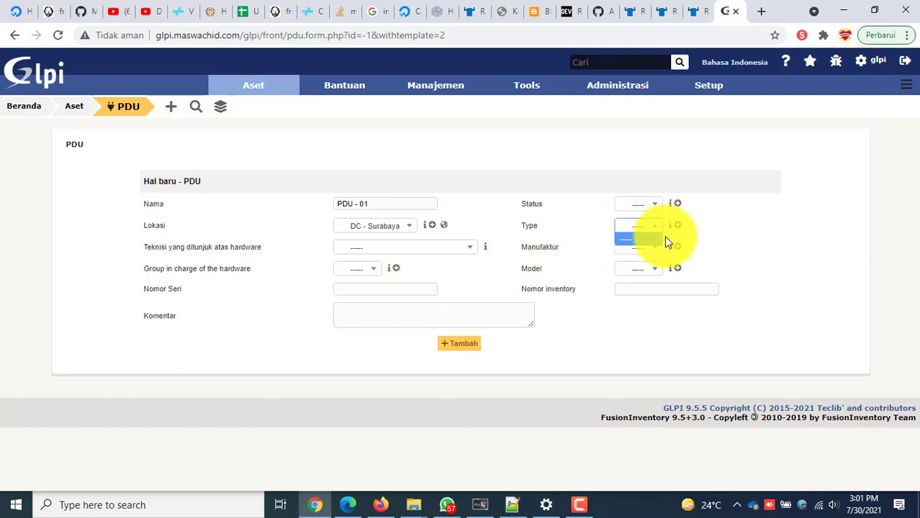
click(662, 249)
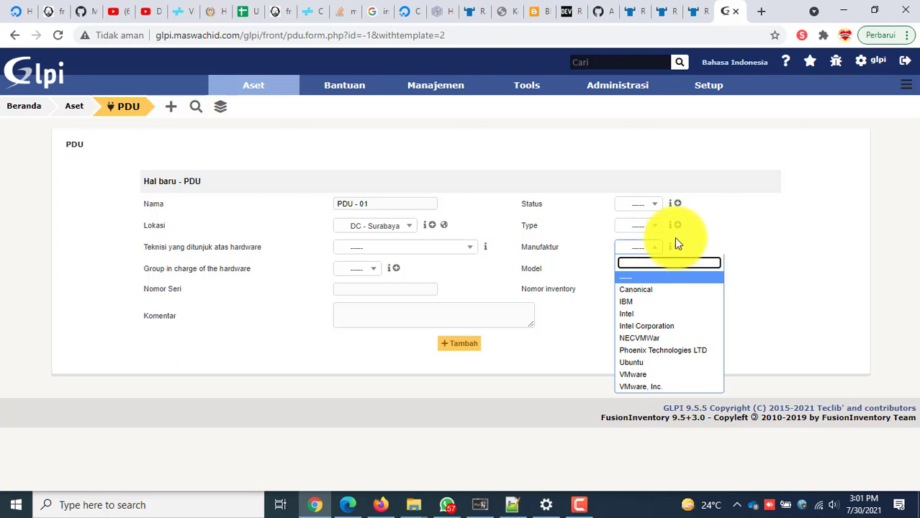
click(705, 244)
click(677, 247)
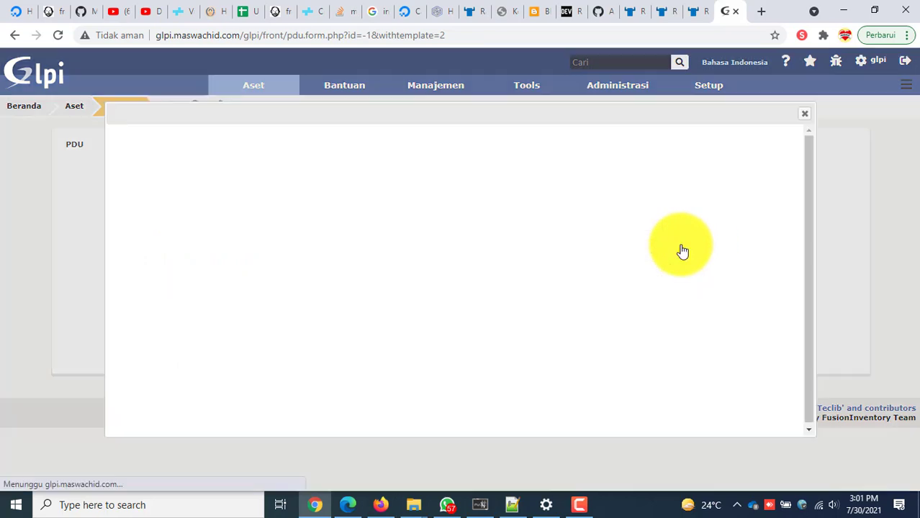
Create the new manufacturer Scheneider.
click(343, 159)
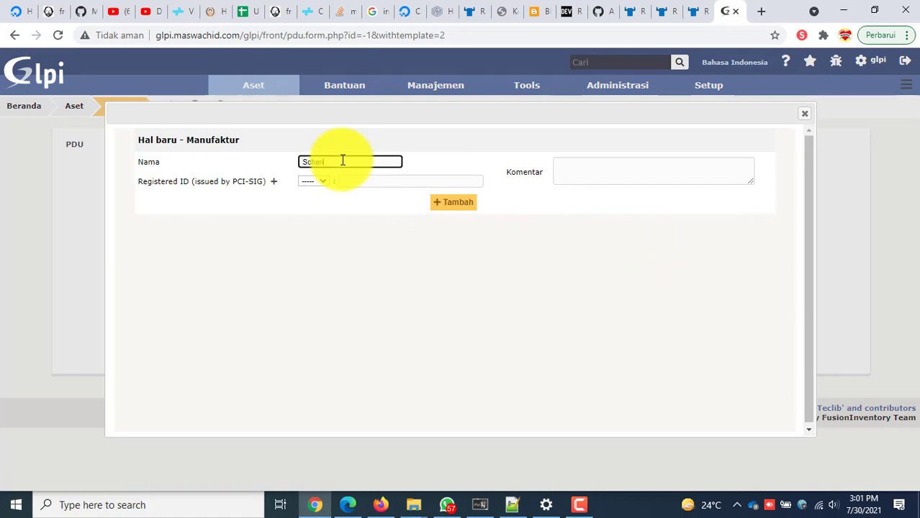
text(Schneider)
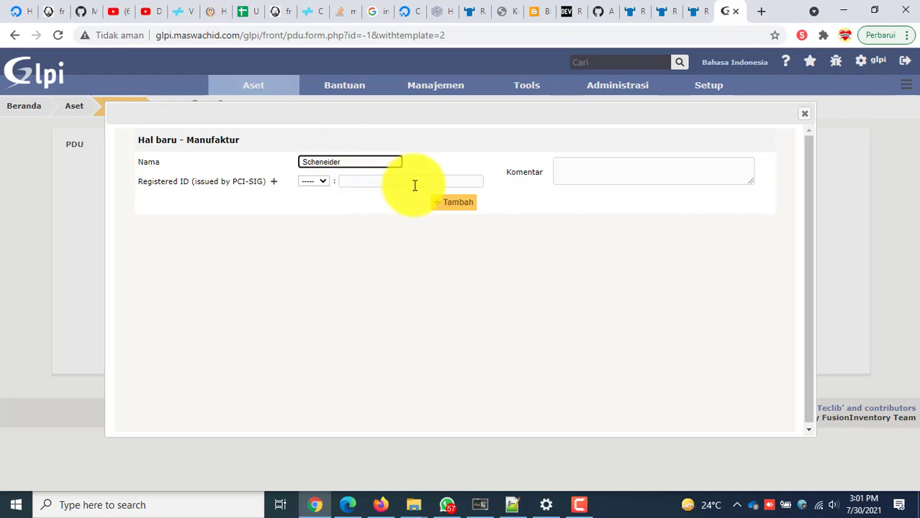
click(464, 205)
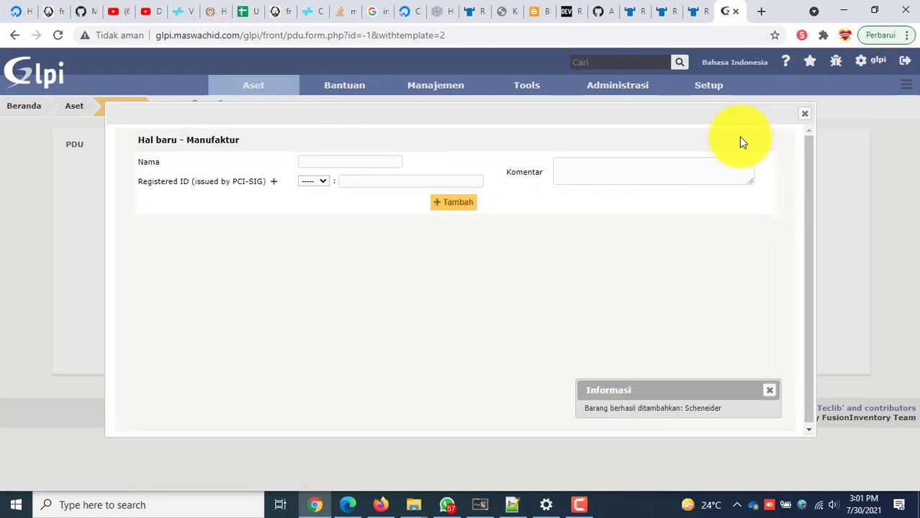
click(804, 113)
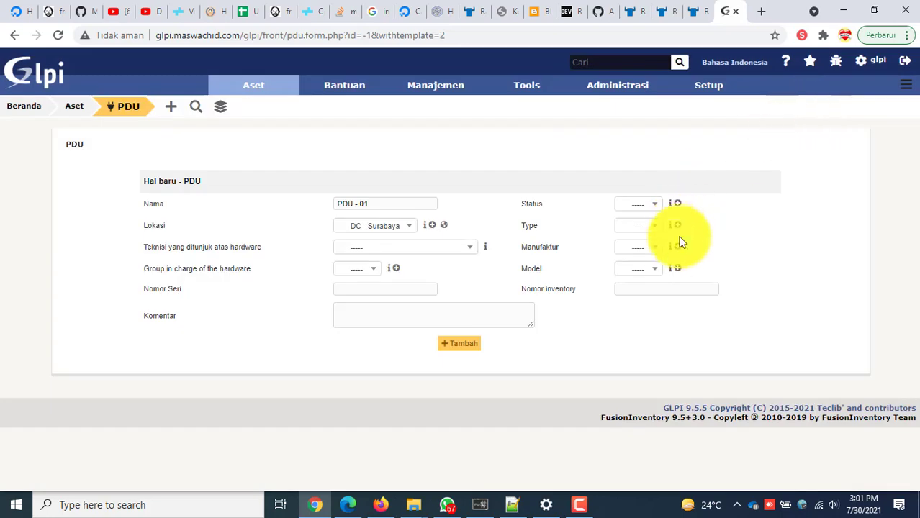
Set Scheneider as PDU - 01's manufacturer and save the new PDU.
click(656, 249)
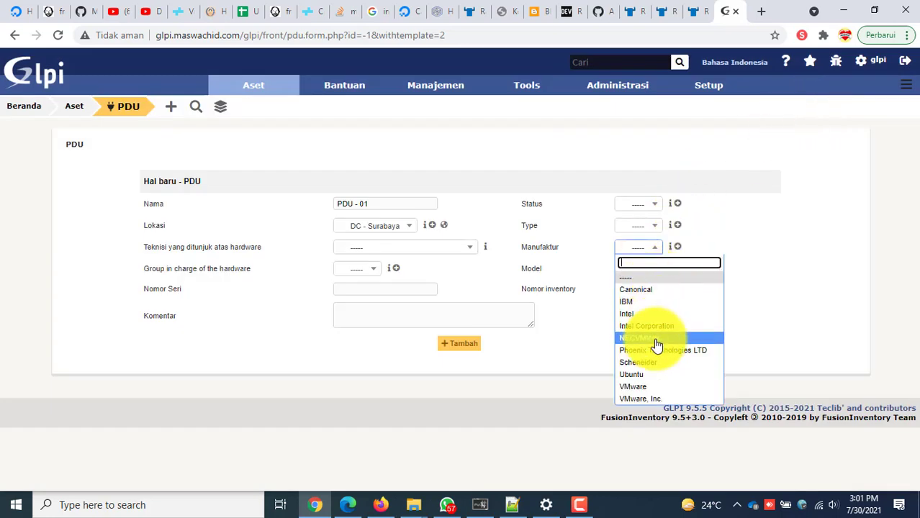
click(655, 363)
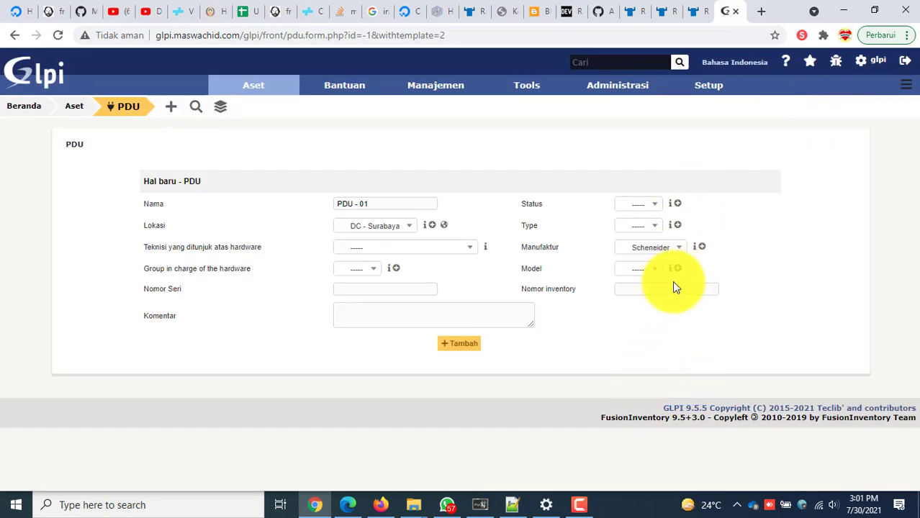
click(648, 269)
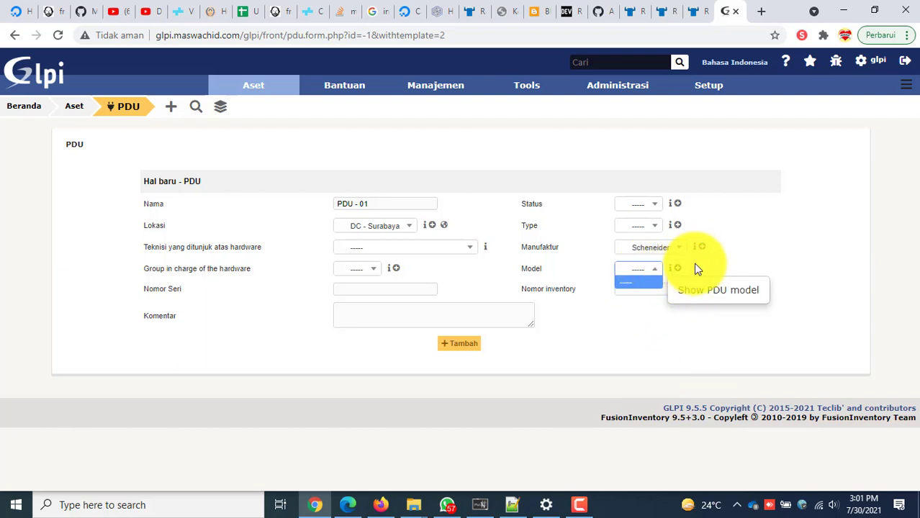
click(650, 205)
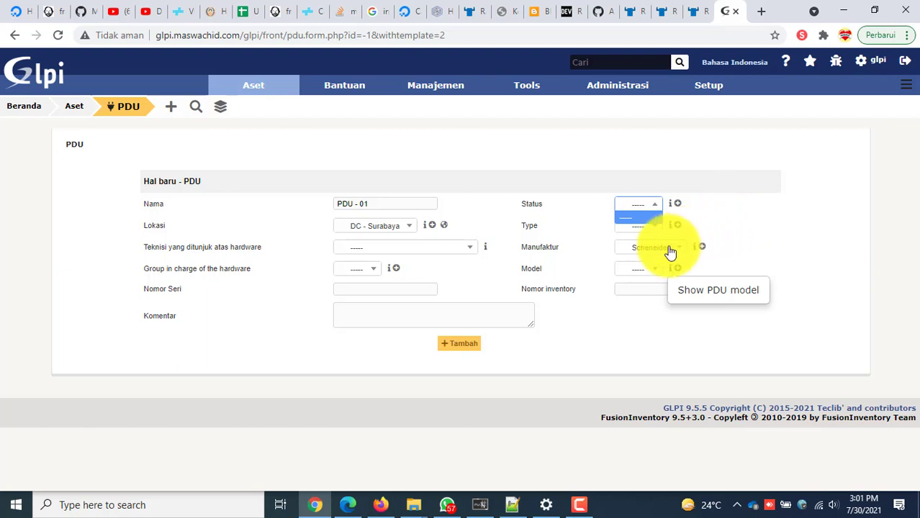
click(525, 346)
click(466, 352)
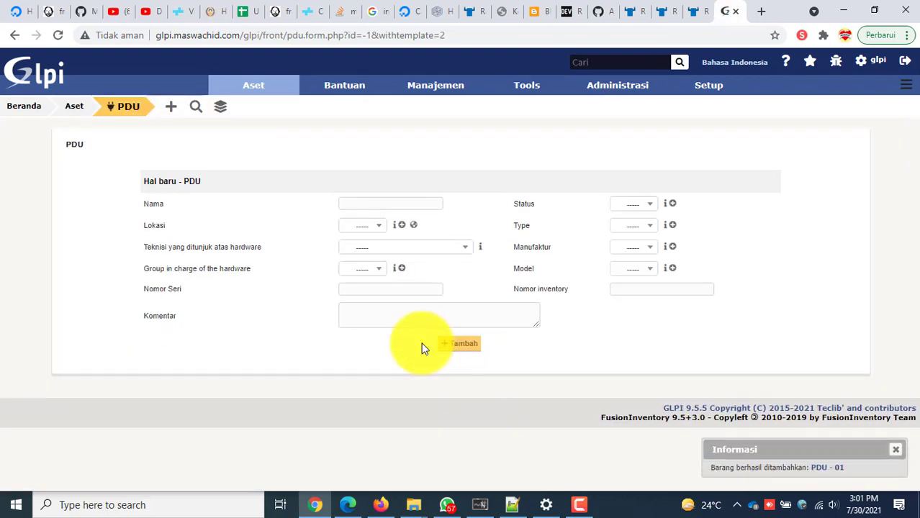
On Rack 05, add a power unit placed at the rack side, choosing PDU - 01.
mouse_move(222, 82)
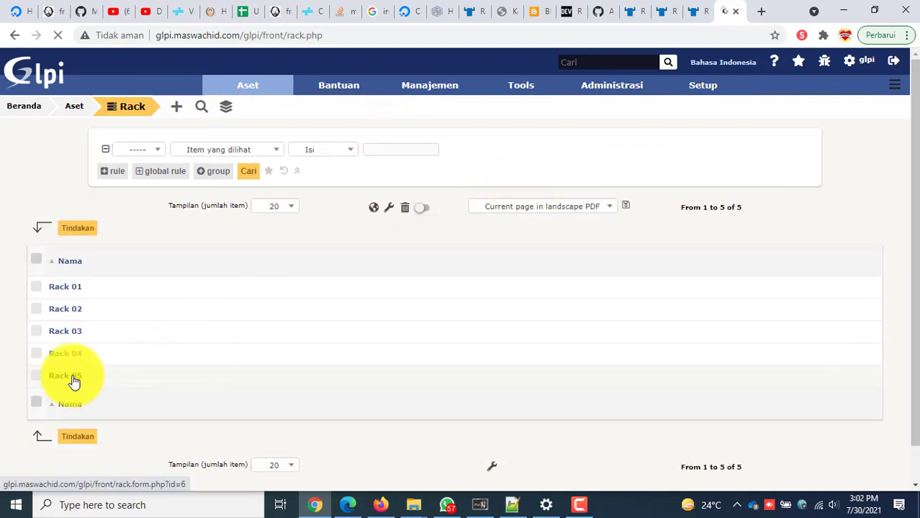
click(74, 376)
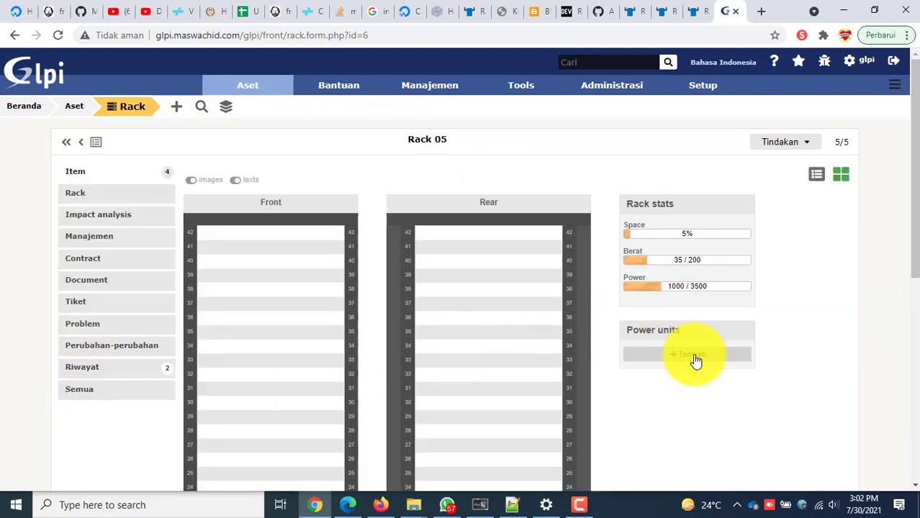
click(695, 361)
click(458, 253)
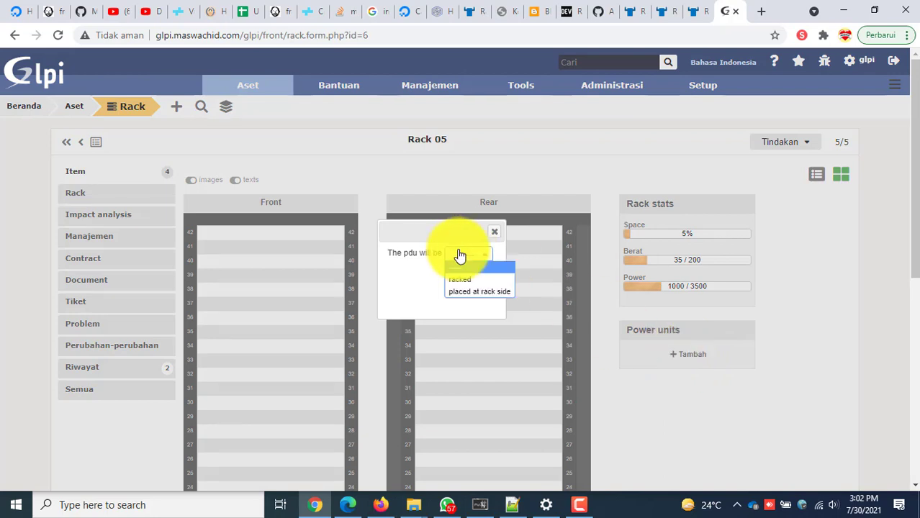
click(475, 291)
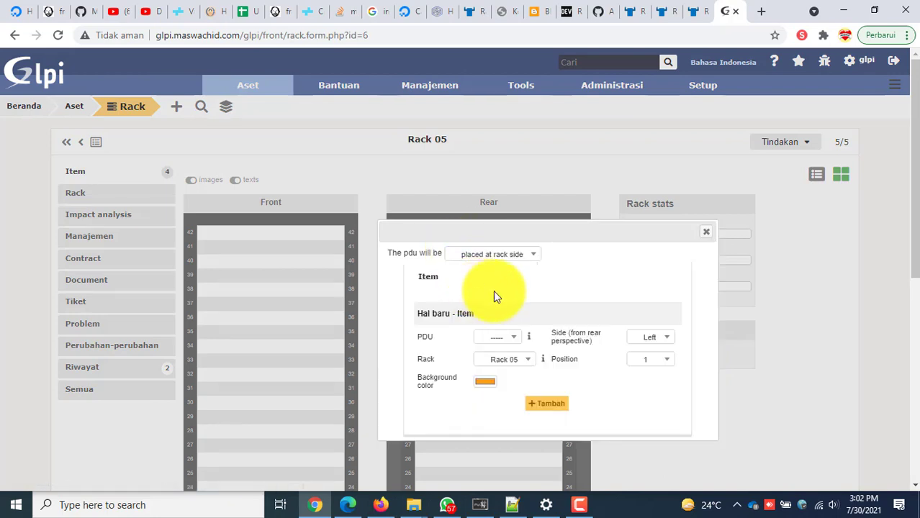
click(507, 338)
click(497, 375)
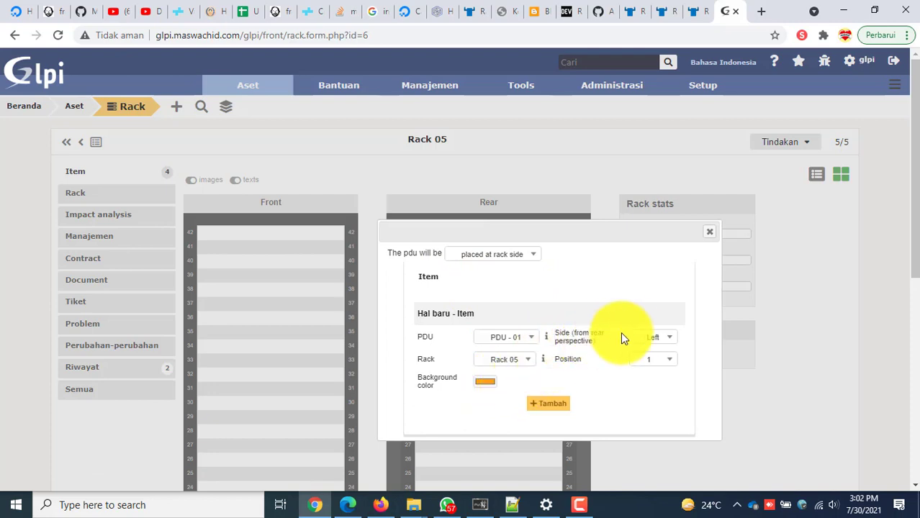
Set its mounting position to 5 with a cyan background and add it to Rack 05.
click(652, 361)
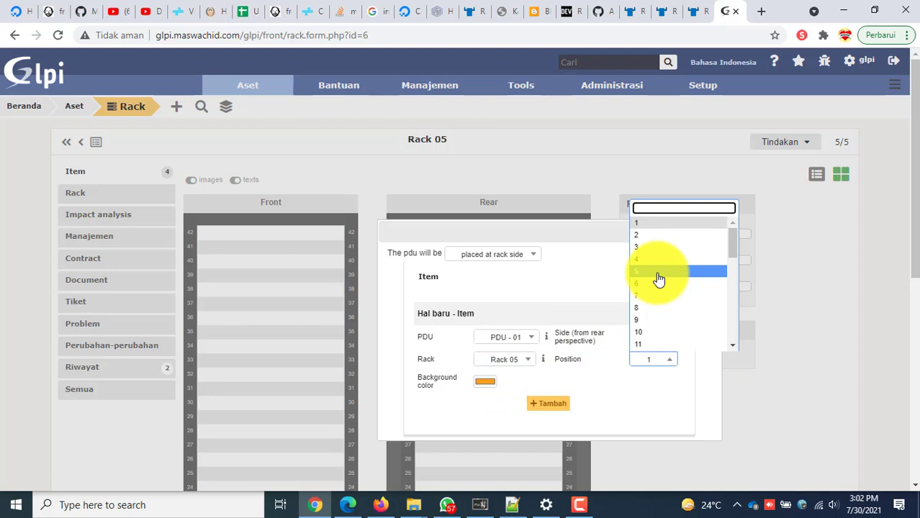
click(661, 229)
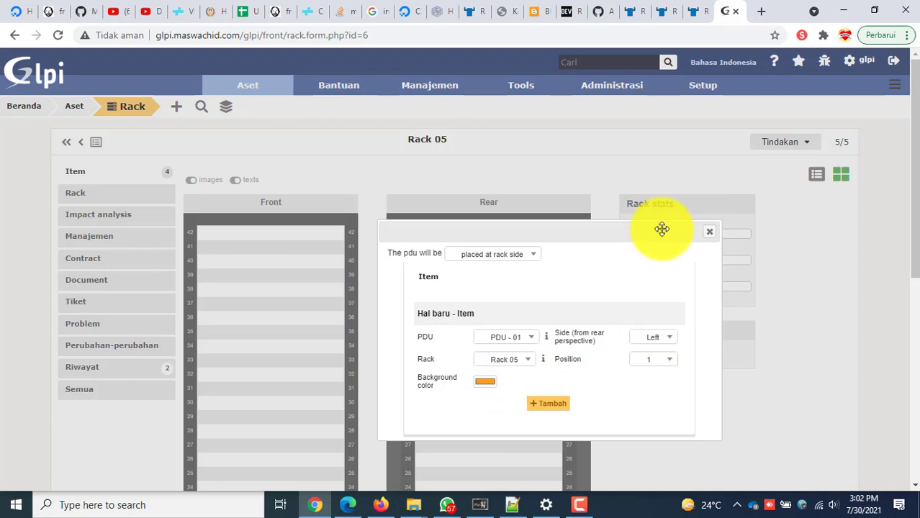
click(652, 359)
click(663, 281)
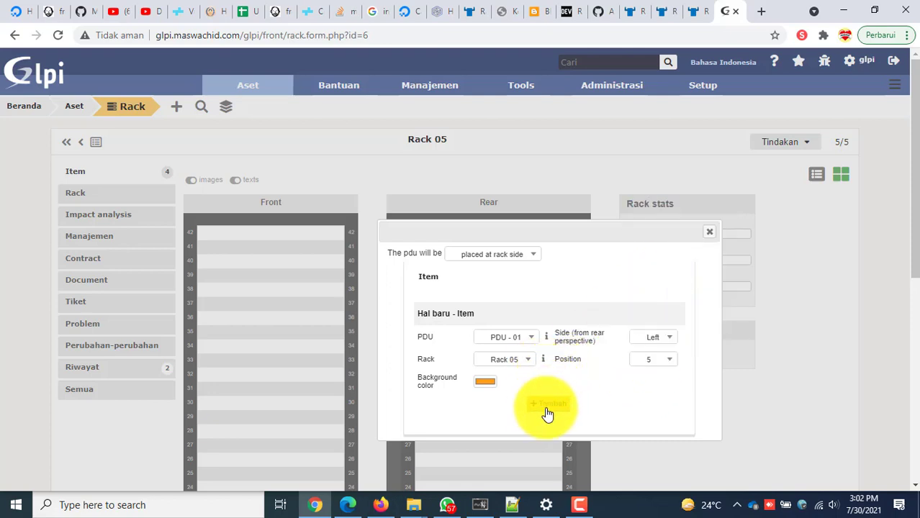
click(485, 381)
drag(573, 313, 576, 314)
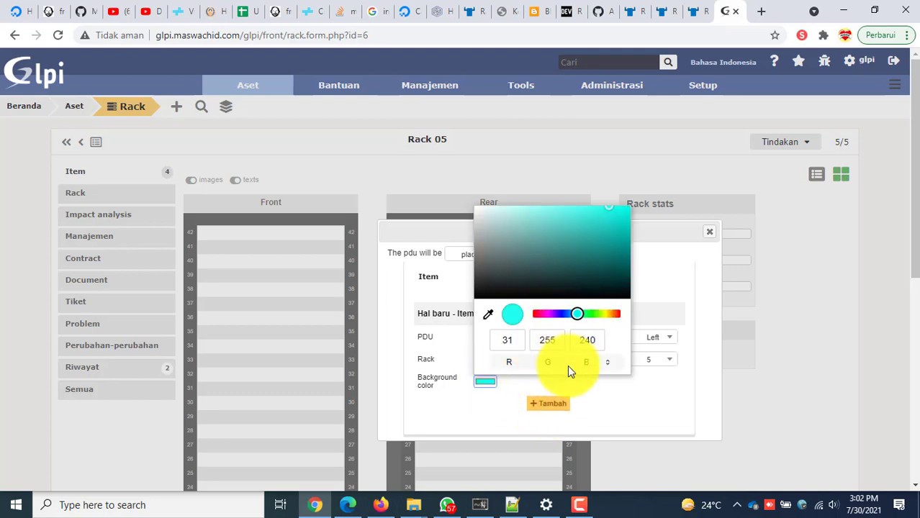
click(554, 389)
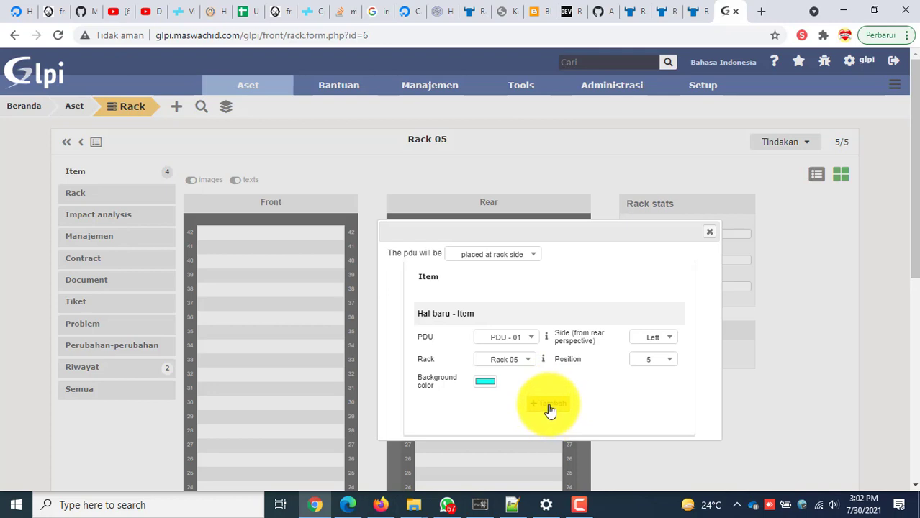
click(549, 405)
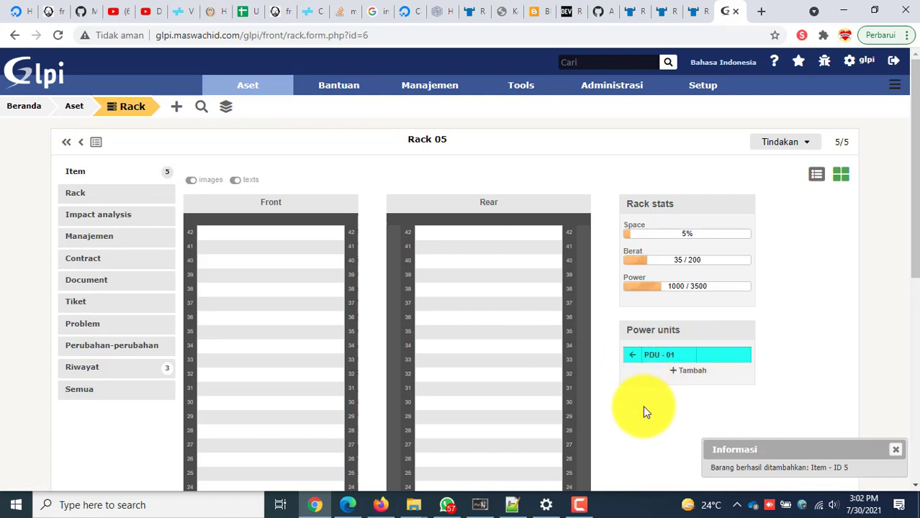
Open PDU - 01's plugs section and begin creating a new plug.
scroll(613, 394, down, 2)
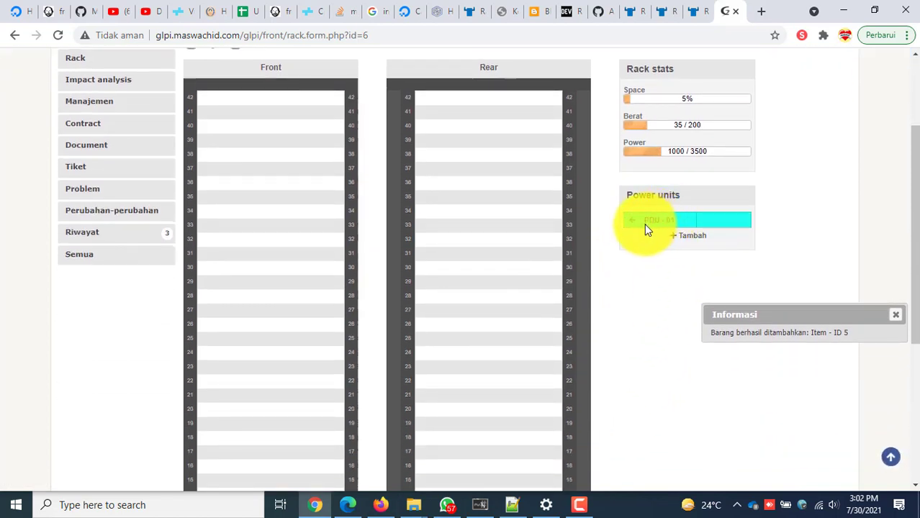
double_click(643, 221)
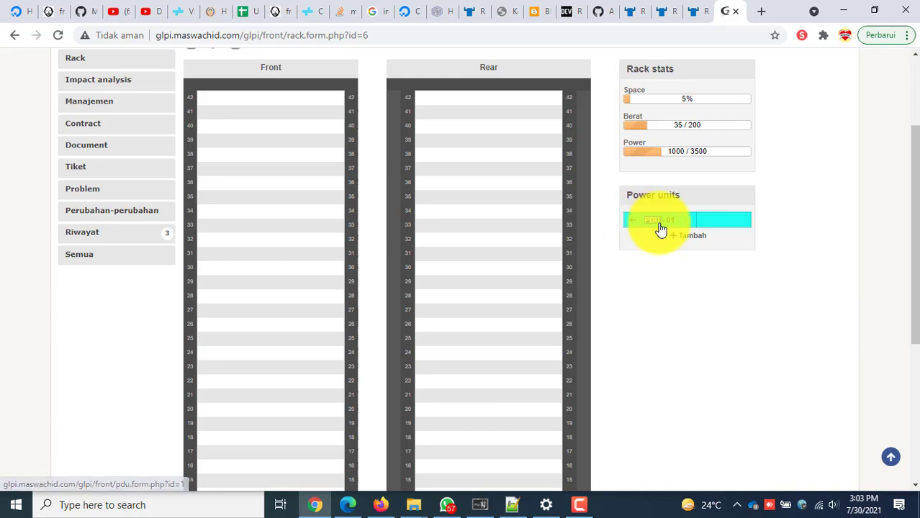
click(645, 225)
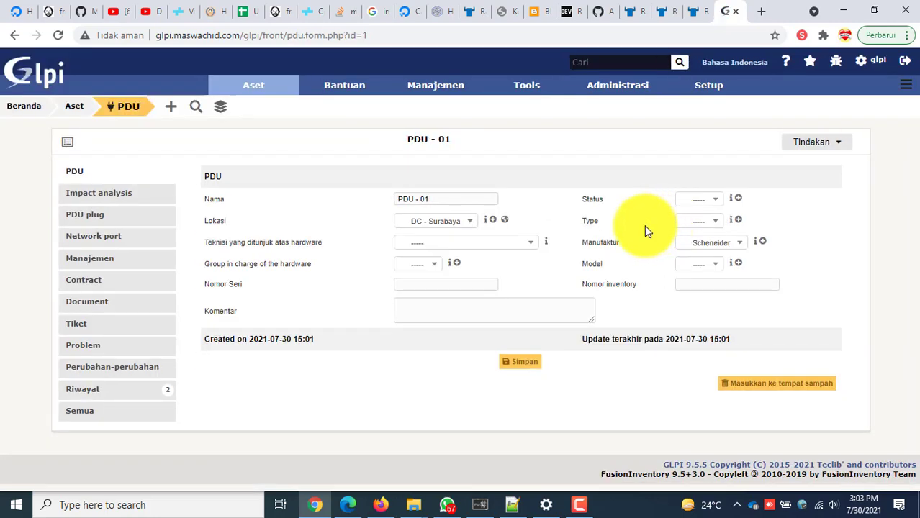
click(111, 218)
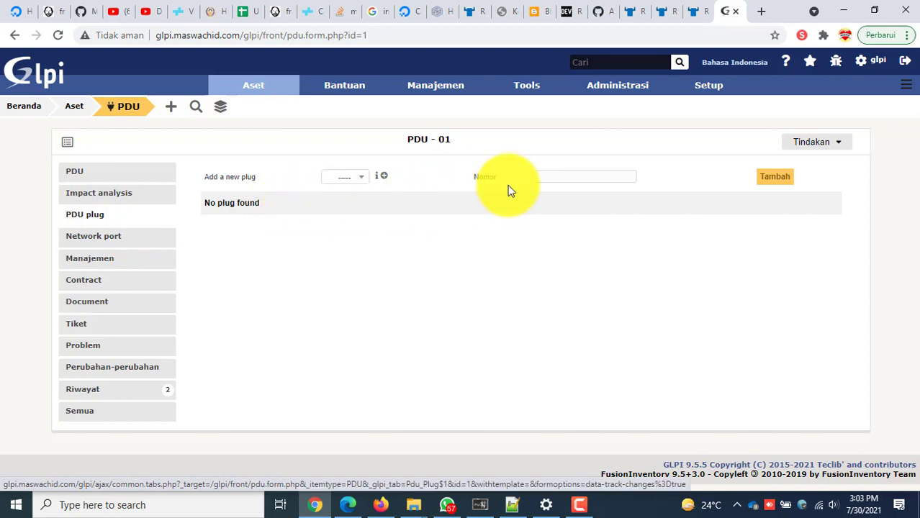
click(349, 179)
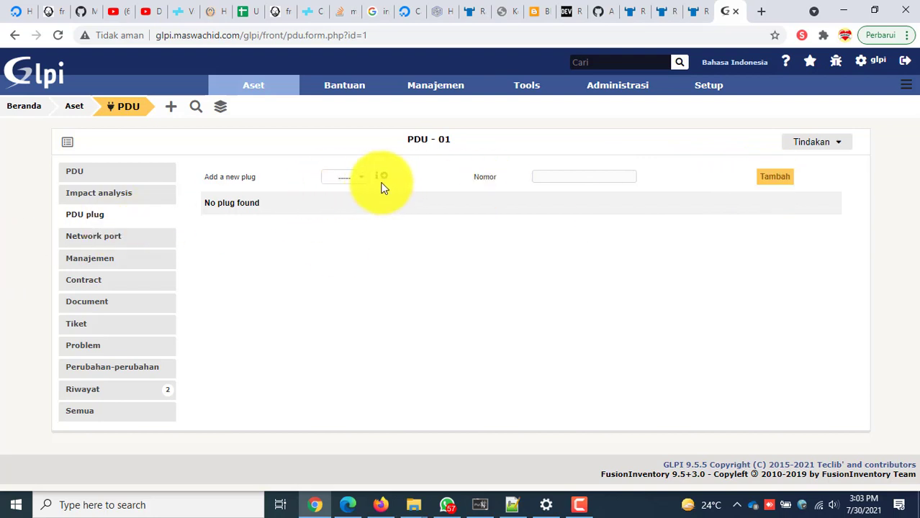
click(346, 179)
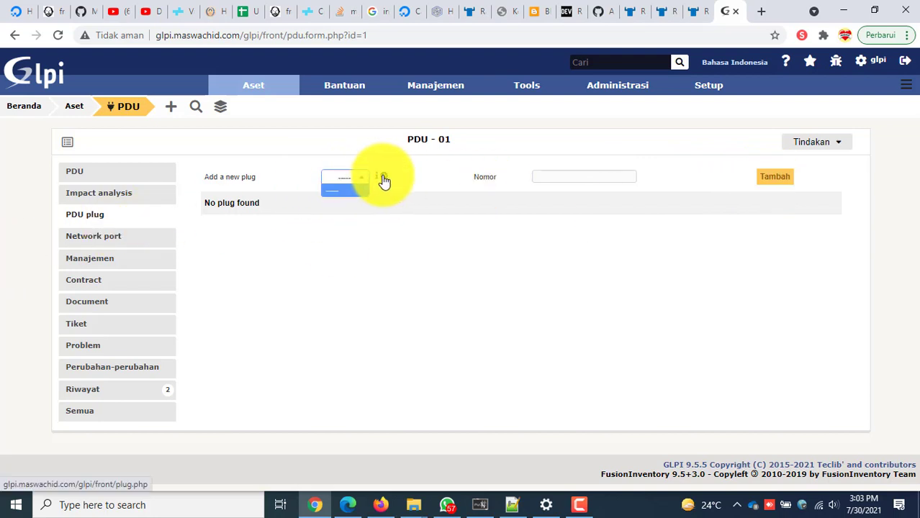
click(383, 180)
Create plug Port 01 with comment 'IBM Power' and attach it to PDU - 01.
click(242, 166)
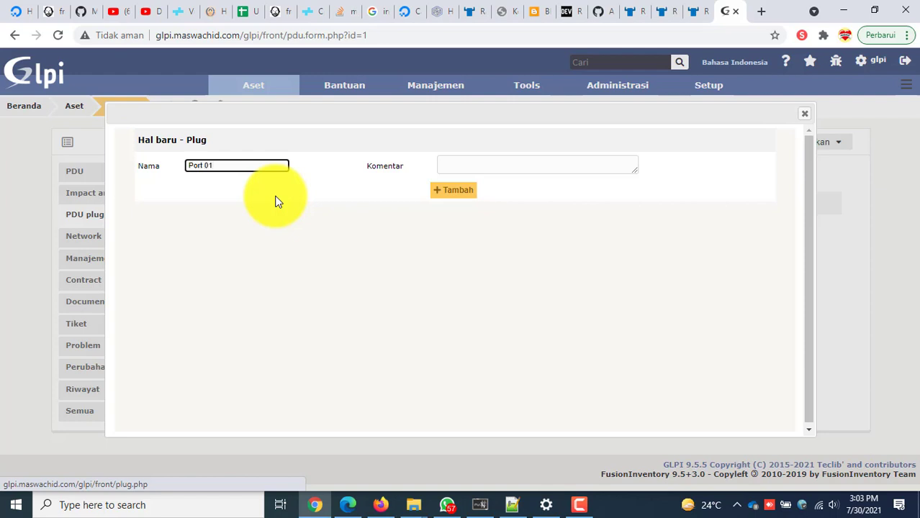
click(485, 164)
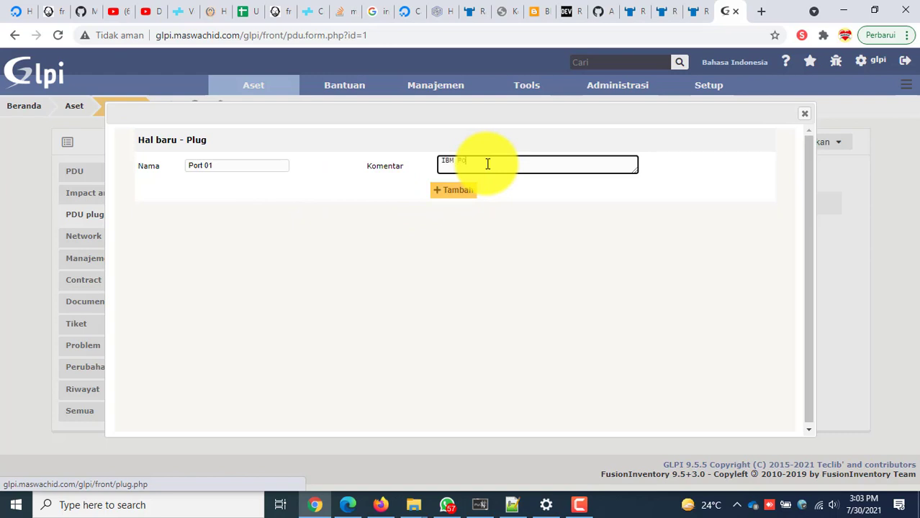
click(463, 187)
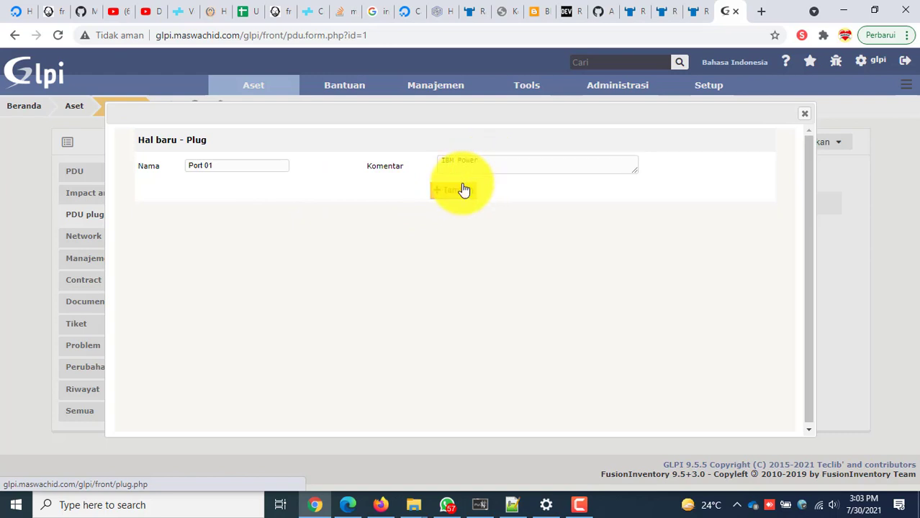
click(804, 113)
click(350, 180)
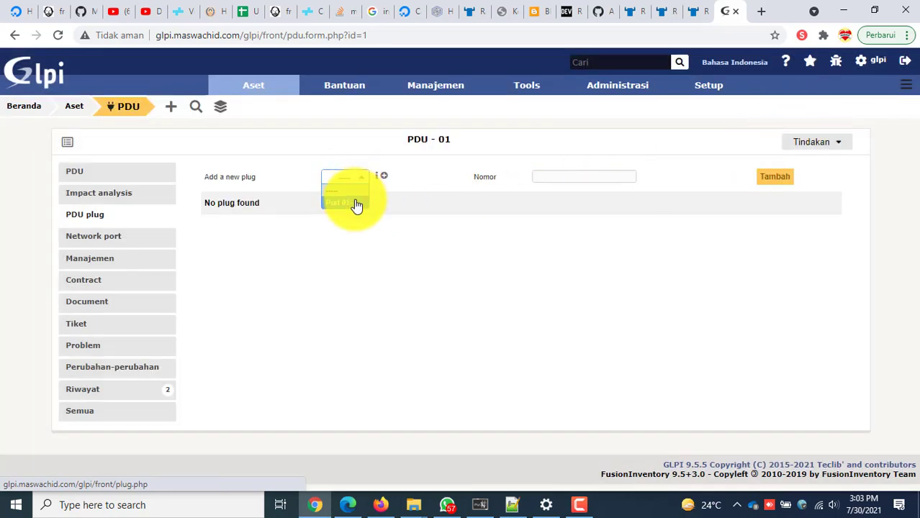
click(356, 205)
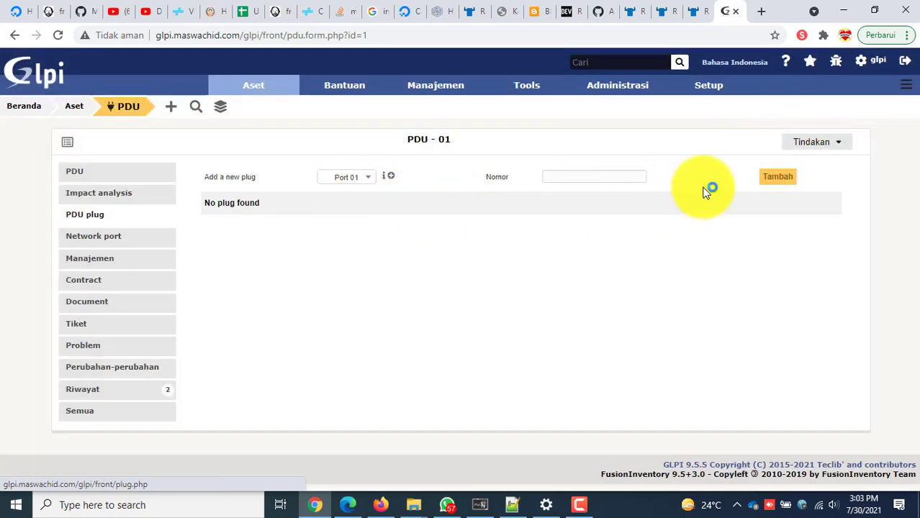
click(773, 178)
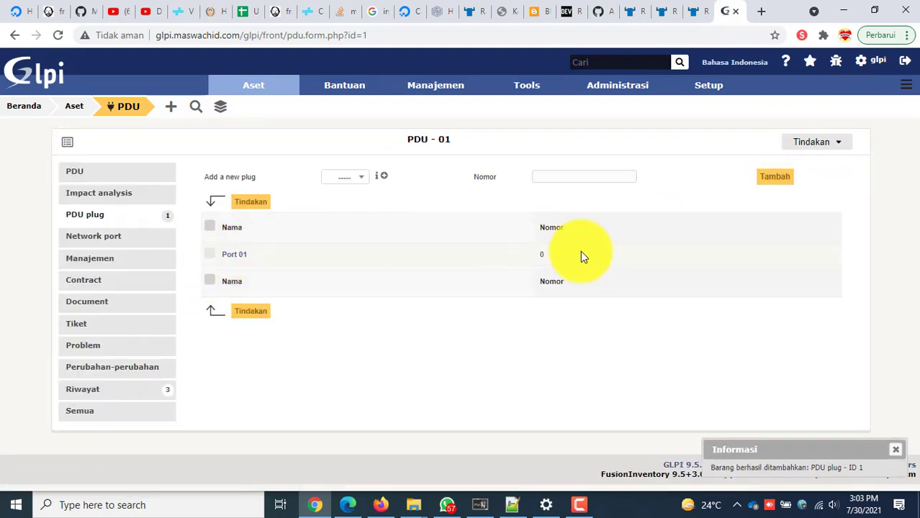
Browse PDU - 01's tabs, then view Port 01's Riwayat history from the PDU plug list.
click(98, 237)
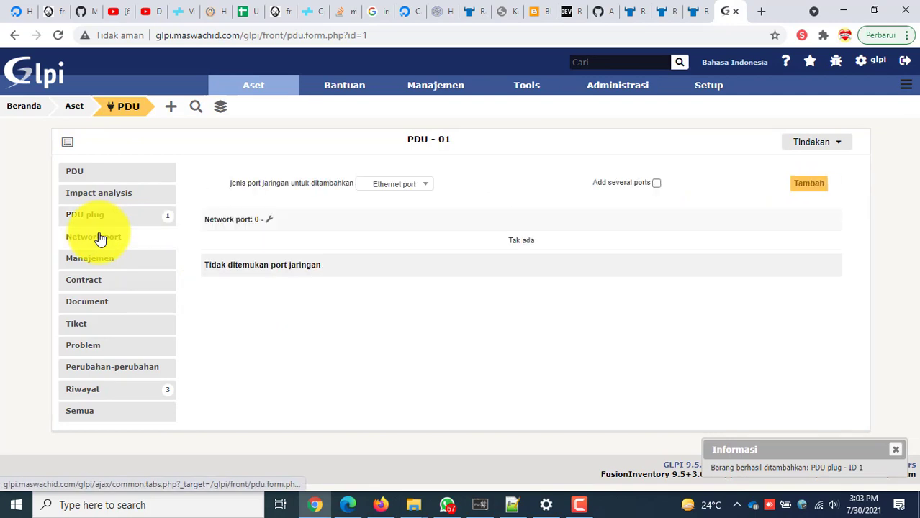
click(93, 263)
click(93, 282)
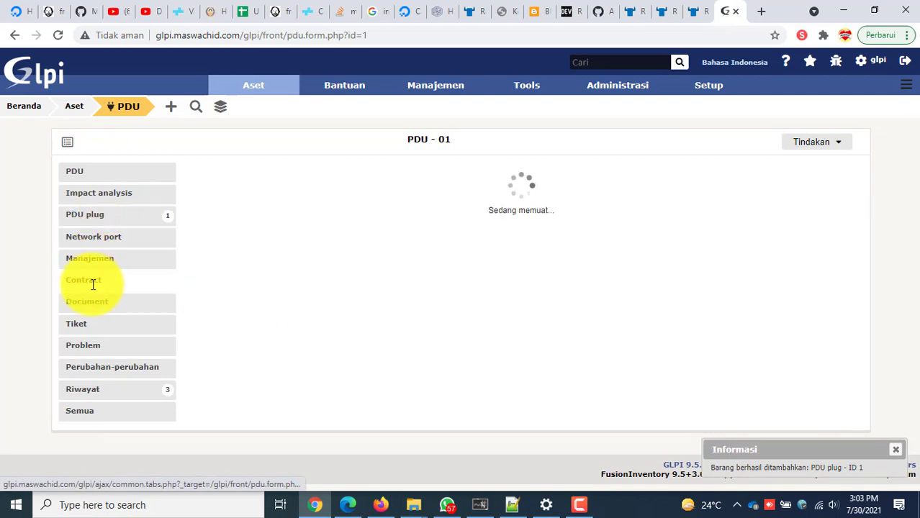
click(105, 305)
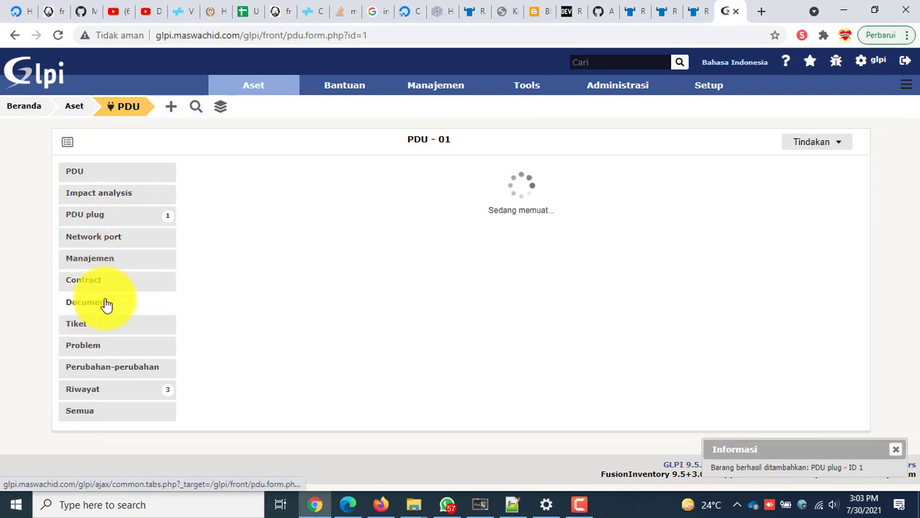
click(108, 175)
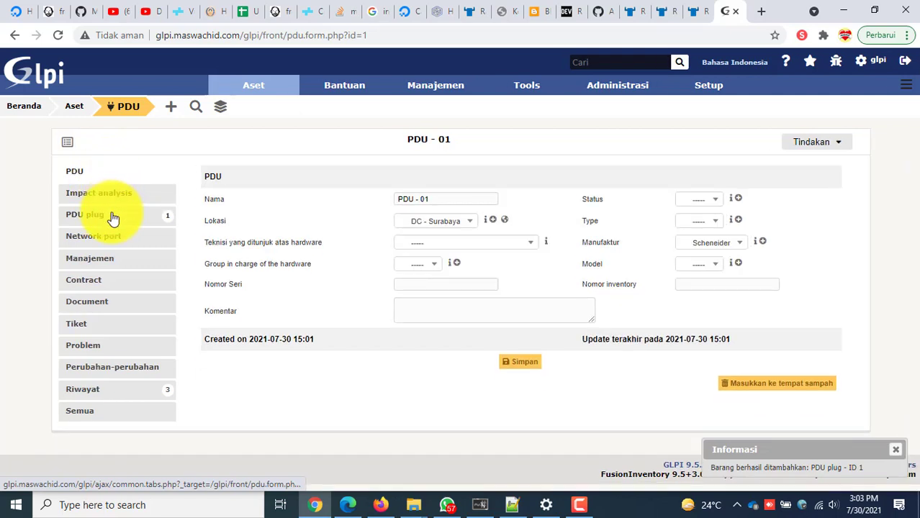
click(113, 218)
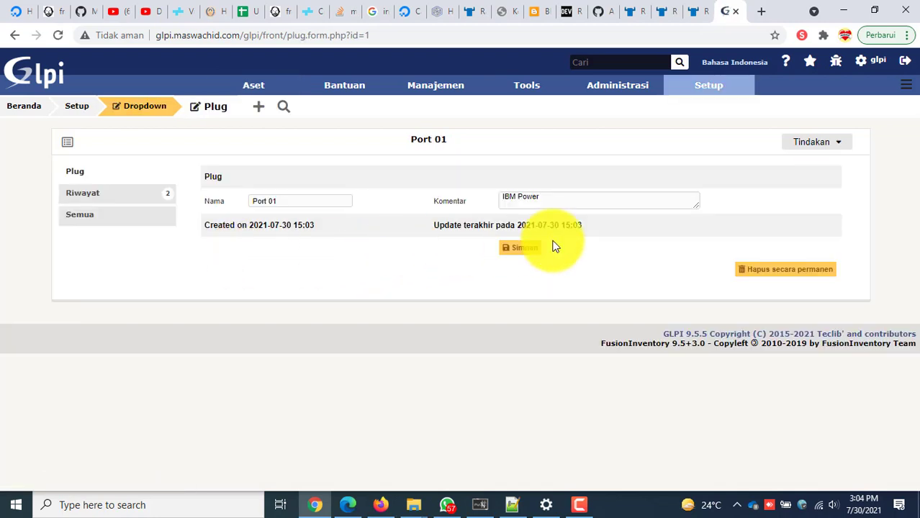
click(118, 197)
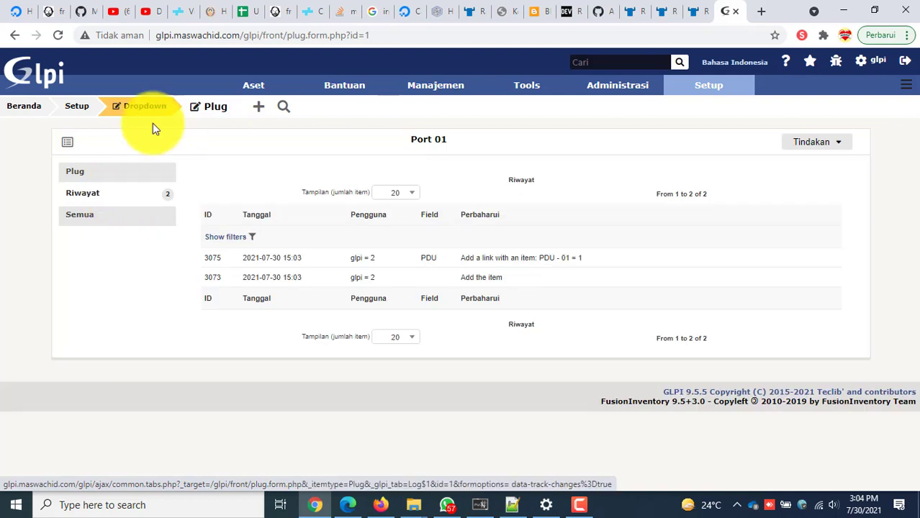
Open Rack 05 from the rack list and scroll through its front and rear rack views.
mouse_move(277, 91)
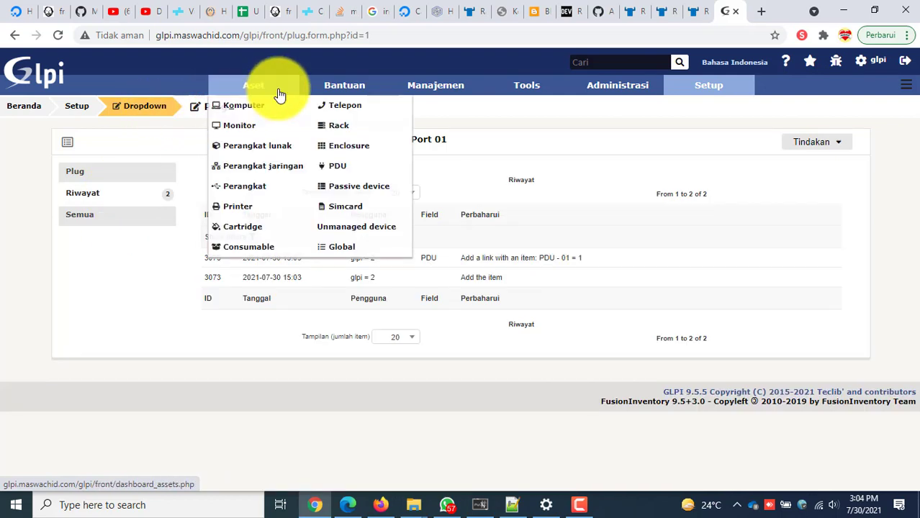
click(345, 126)
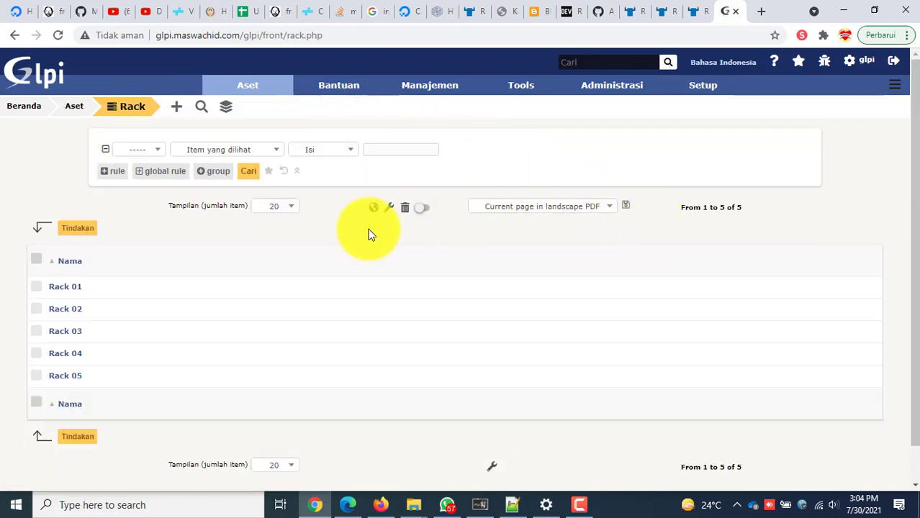
click(65, 377)
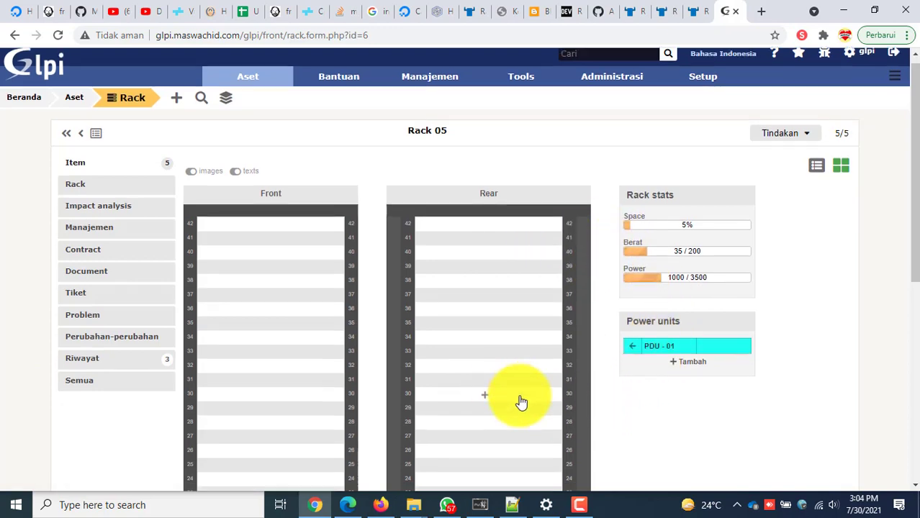
scroll(520, 400, down, 4)
scroll(516, 403, down, 1)
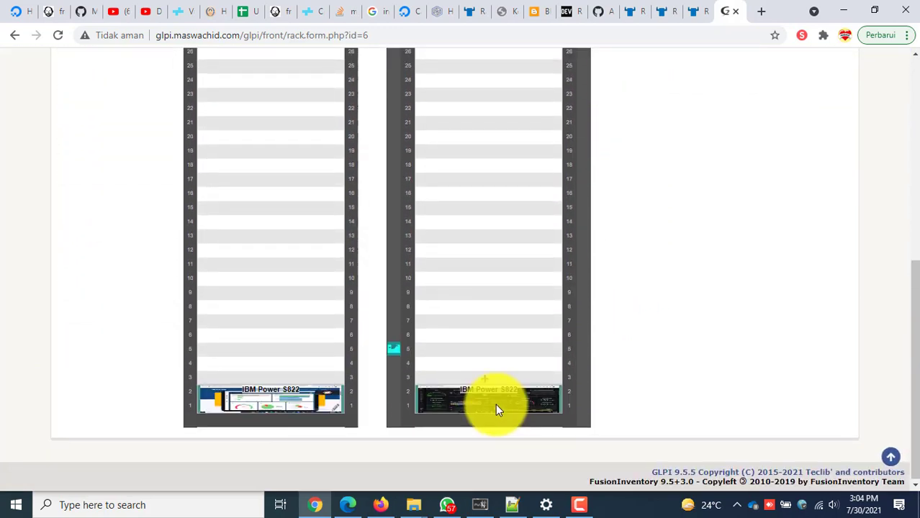
mouse_move(395, 353)
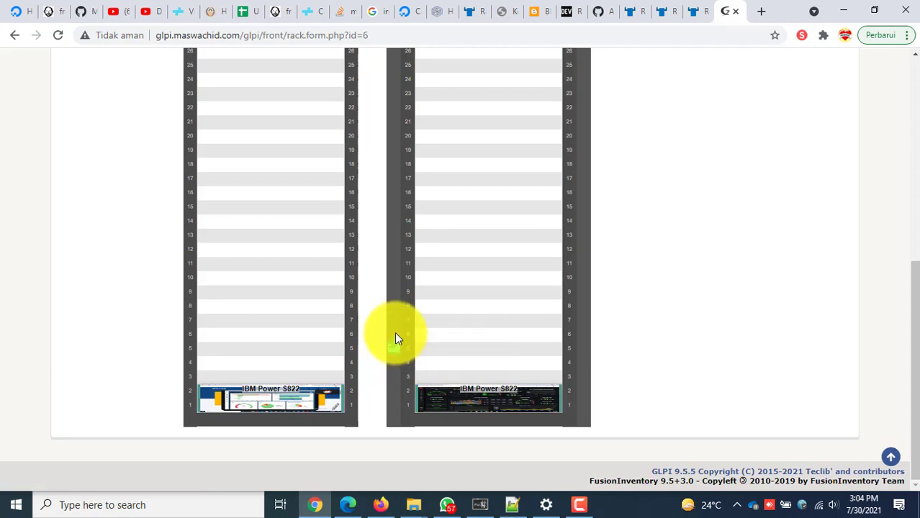
scroll(396, 354, up, 4)
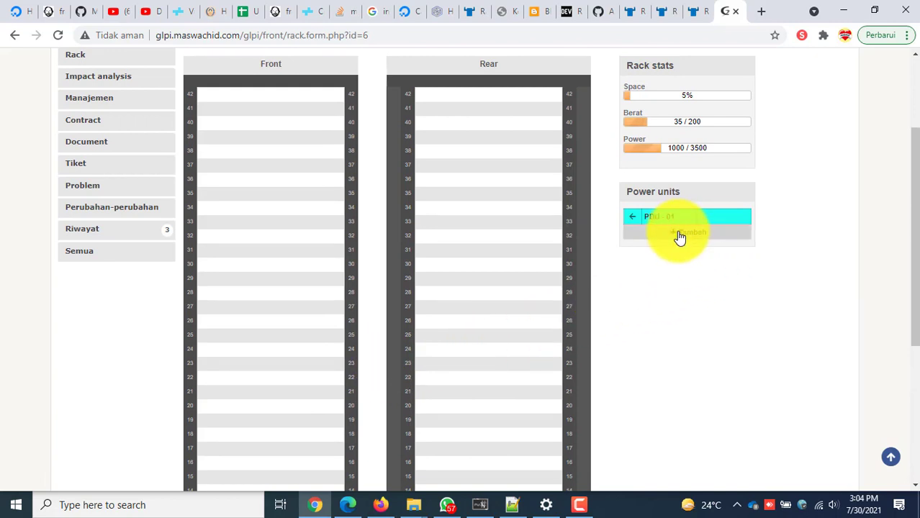
click(679, 237)
click(484, 255)
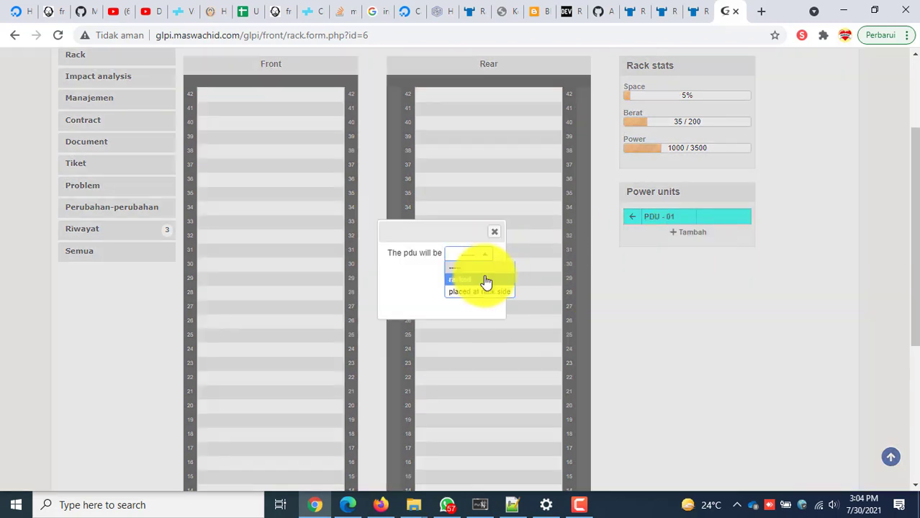
click(486, 290)
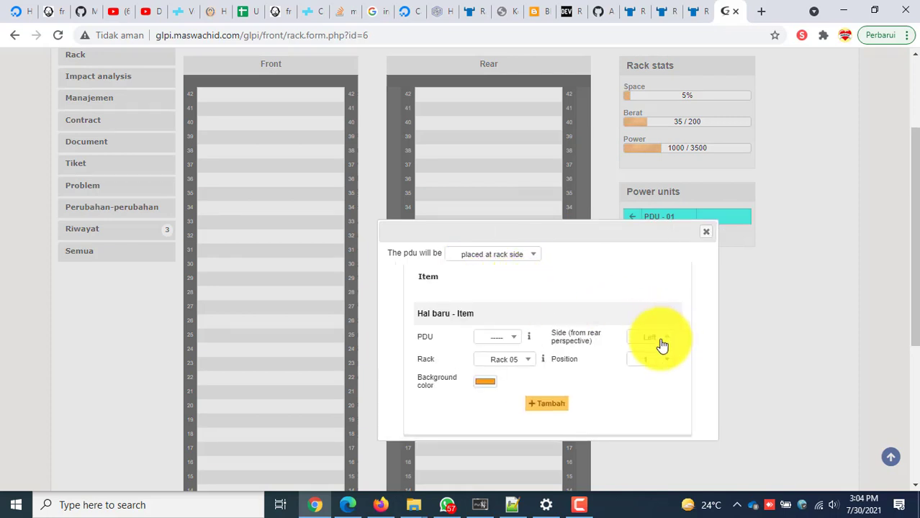
click(655, 362)
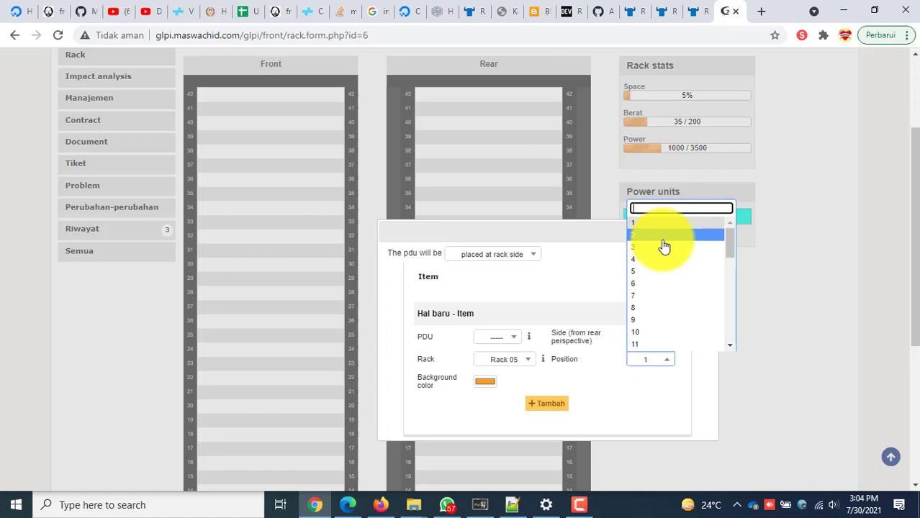
click(642, 223)
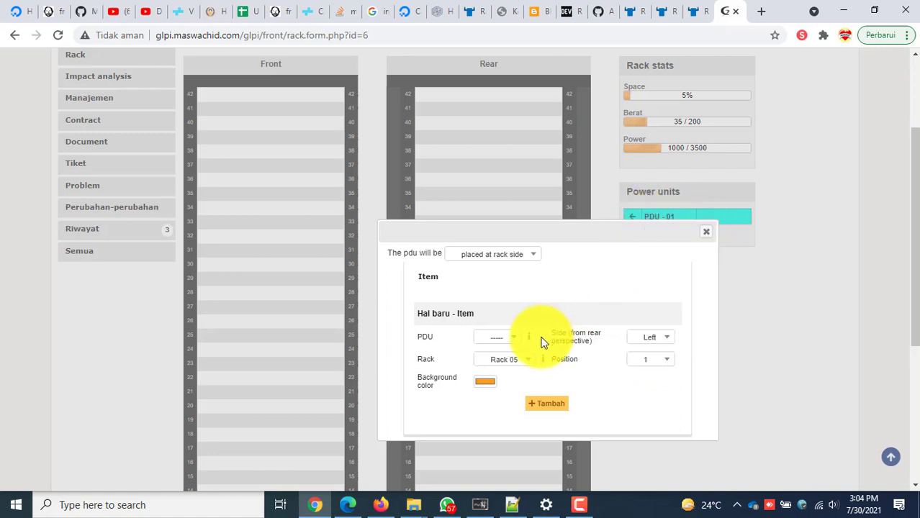
click(532, 362)
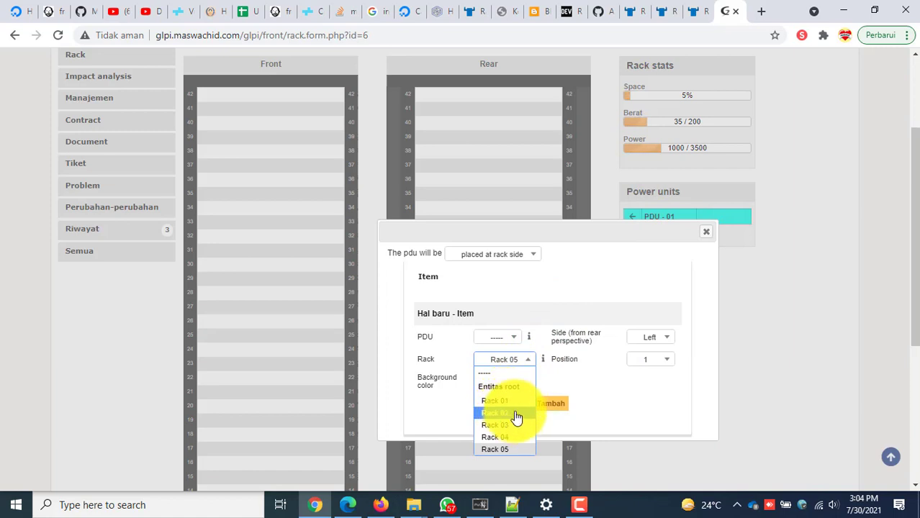
click(497, 450)
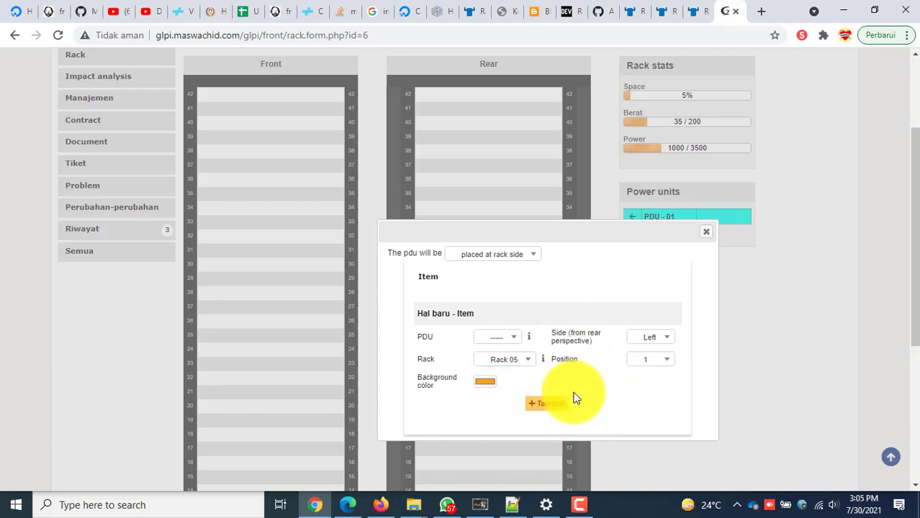
click(656, 338)
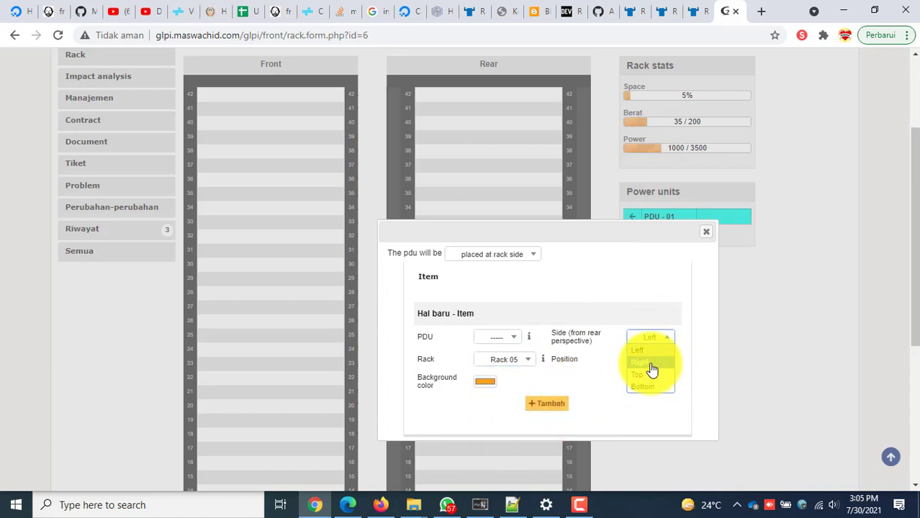
click(648, 363)
click(504, 339)
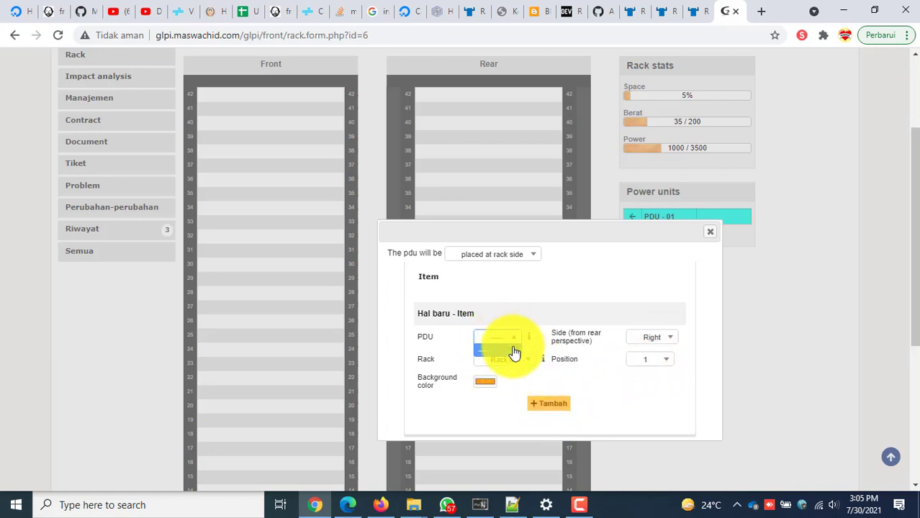
click(497, 351)
click(507, 338)
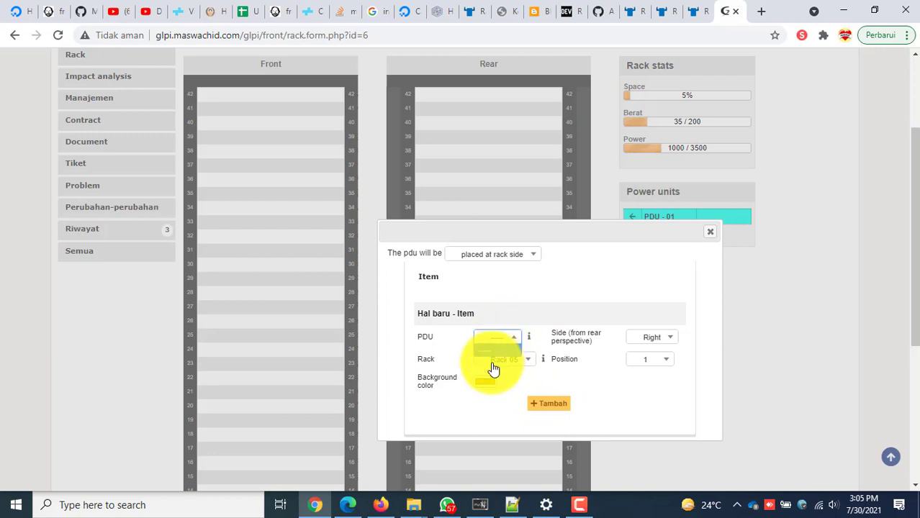
click(501, 339)
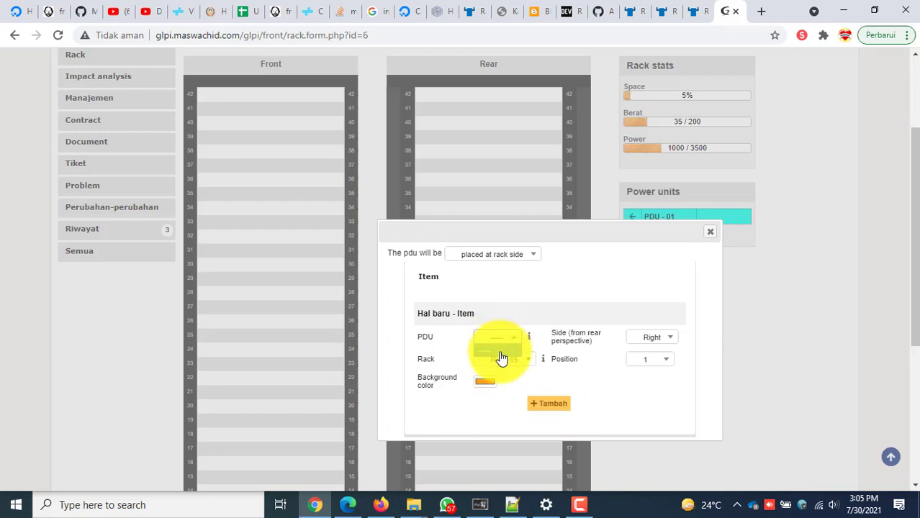
click(501, 354)
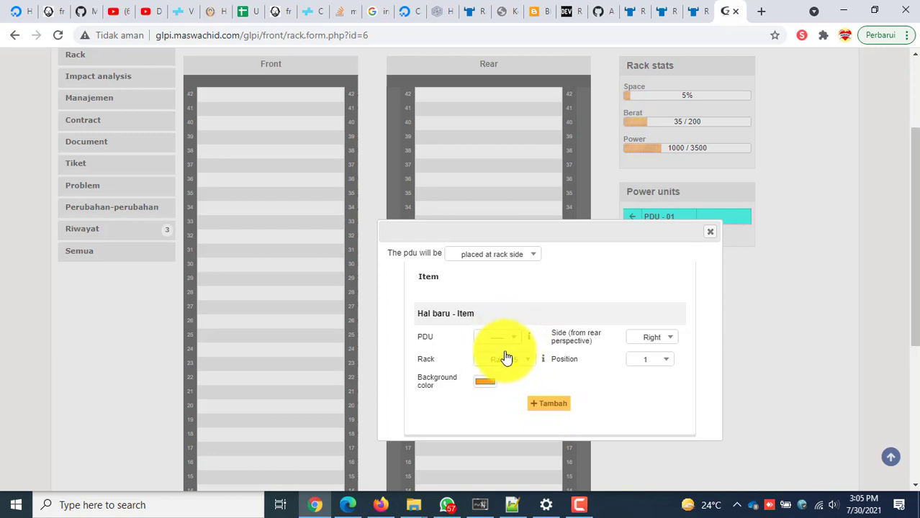
click(711, 233)
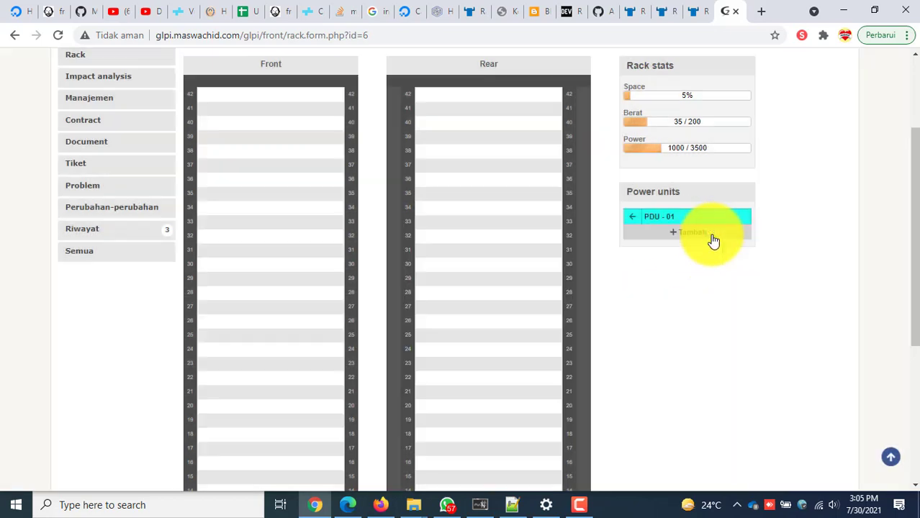
Open PDU - 01, glance at its model and type choices, then view its plugs and Riwayat history.
click(663, 225)
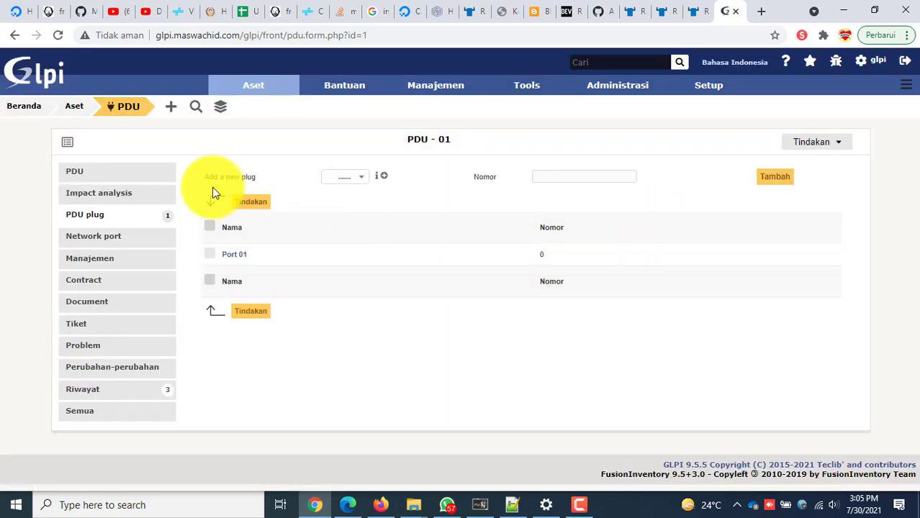
click(132, 177)
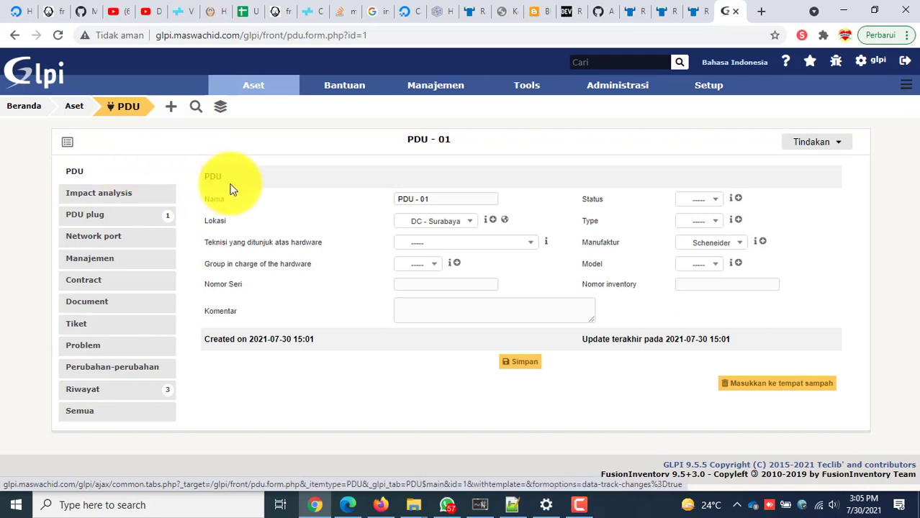
click(715, 266)
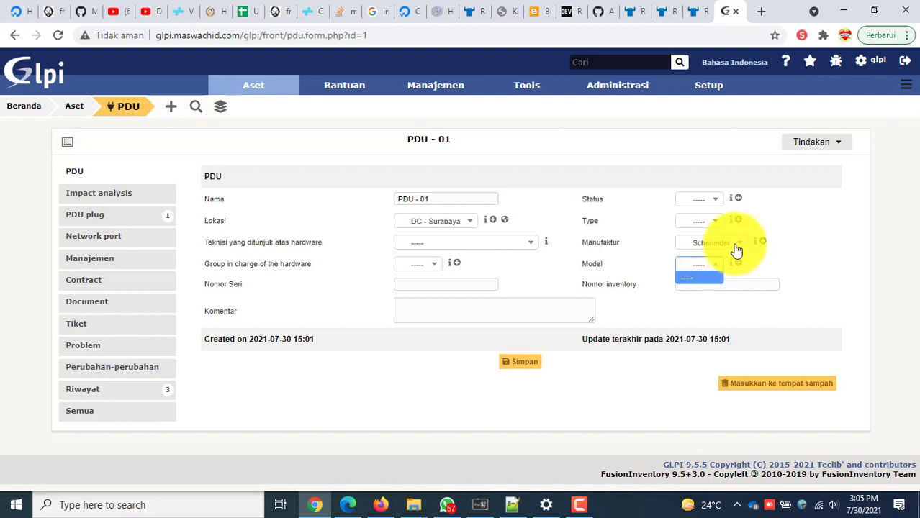
click(718, 224)
click(718, 223)
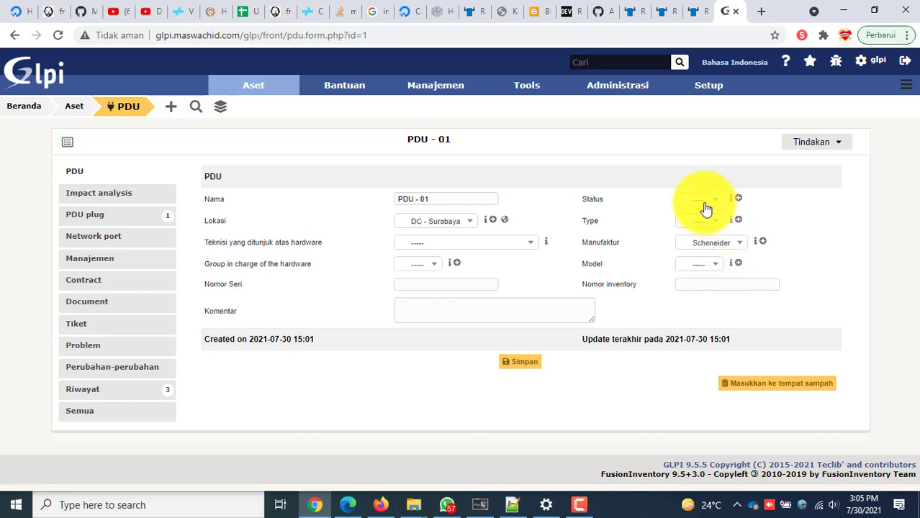
click(105, 219)
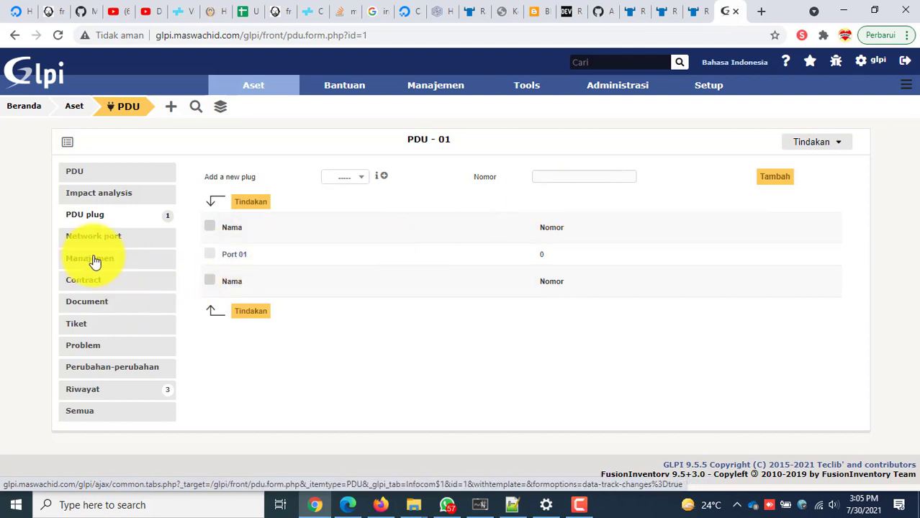
click(137, 395)
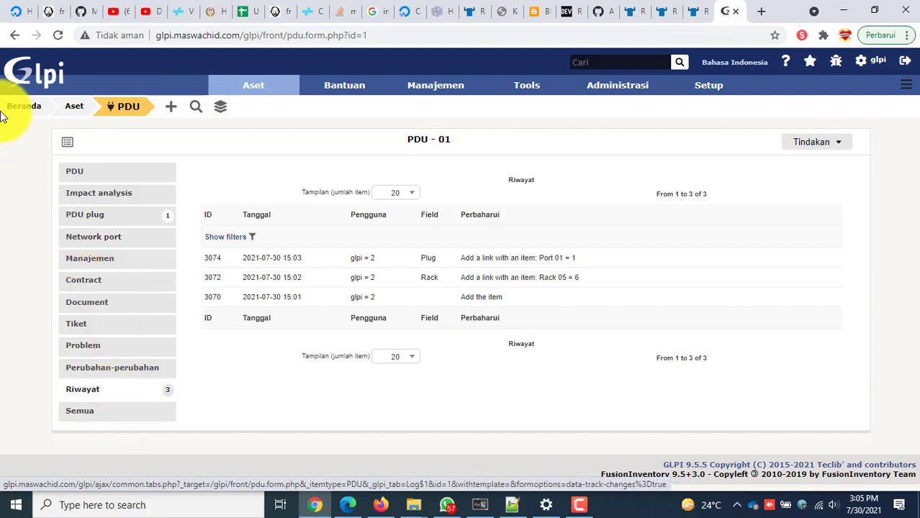
Go back to Rack 05 and inspect PDU - 01 mounted at side position 5 in the rack diagrams.
click(13, 35)
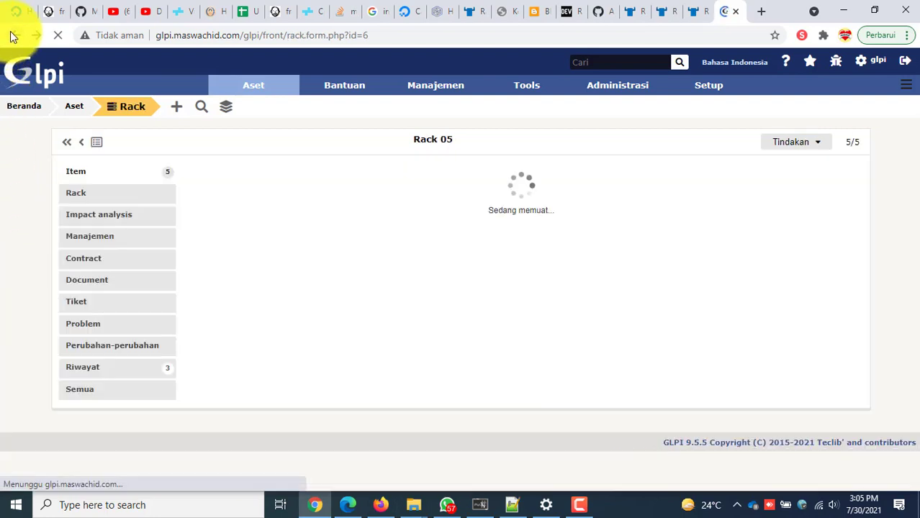
scroll(389, 295, down, 4)
scroll(389, 295, down, 2)
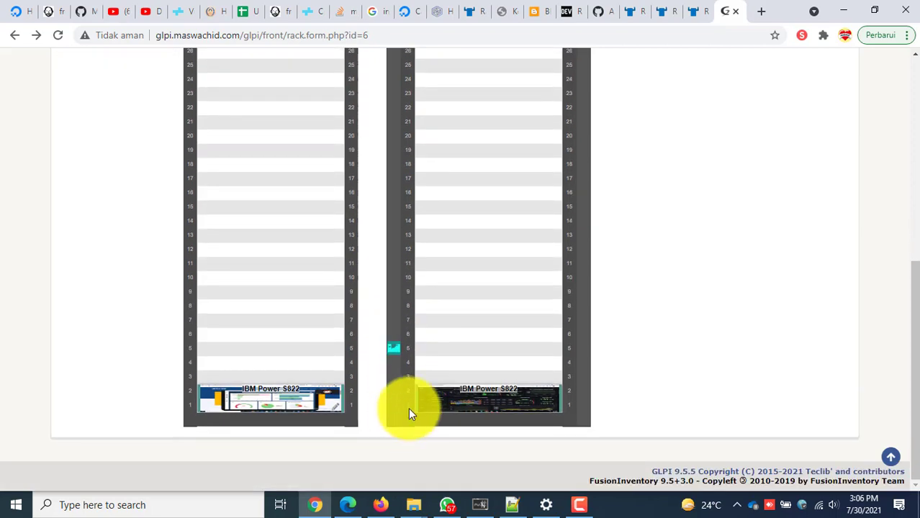
scroll(430, 360, up, 4)
scroll(513, 329, up, 2)
scroll(517, 347, down, 6)
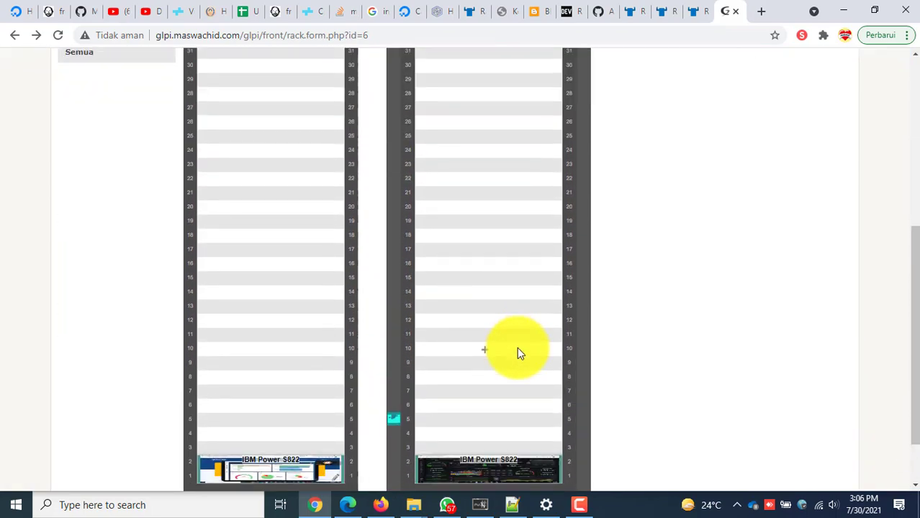
mouse_move(397, 350)
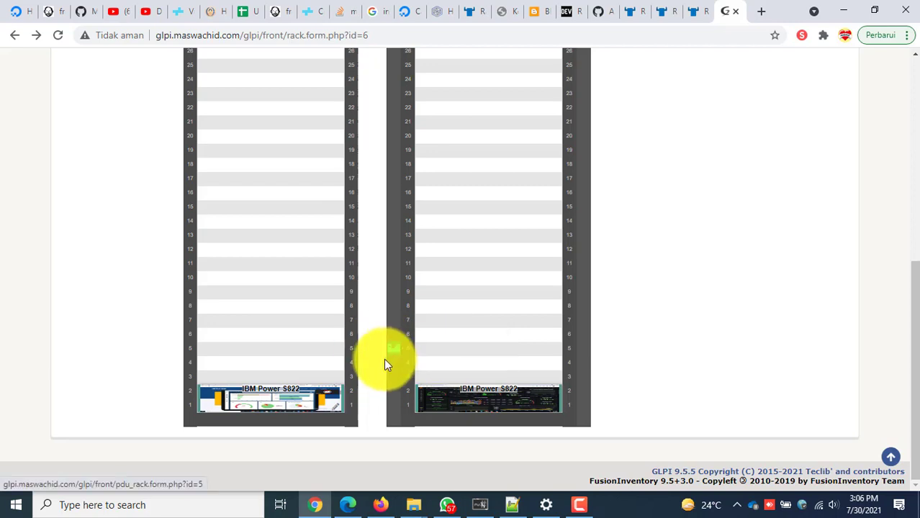
scroll(384, 359, up, 5)
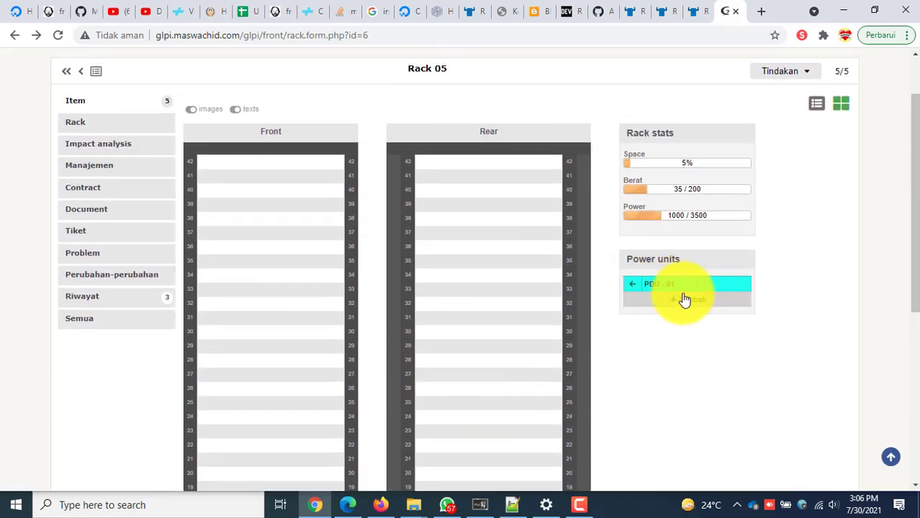
click(690, 303)
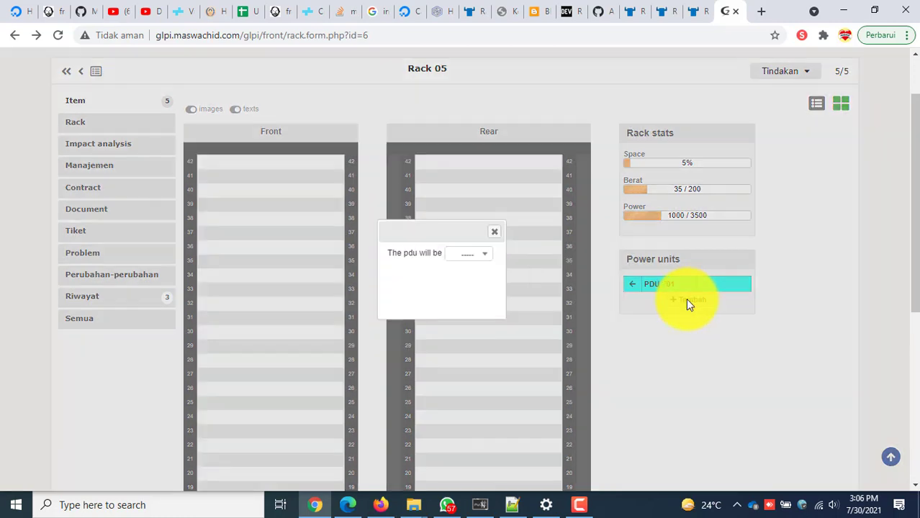
click(477, 258)
click(482, 297)
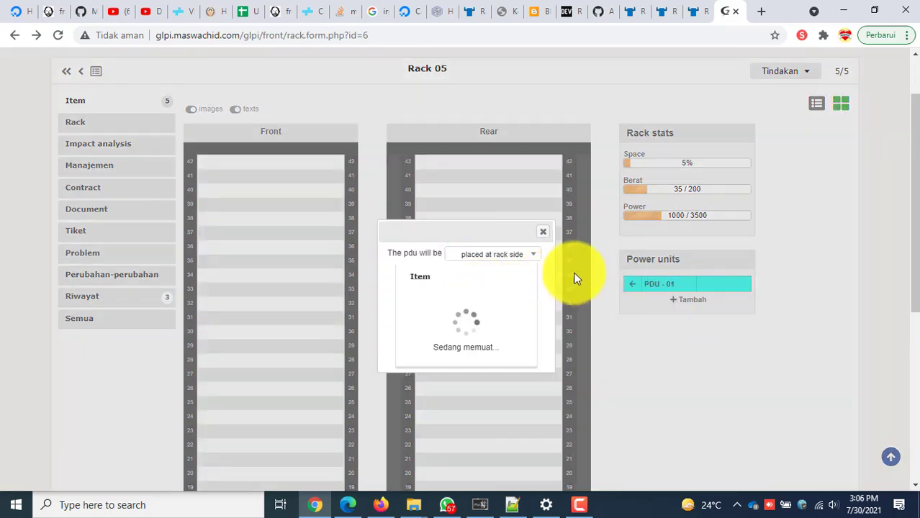
click(507, 338)
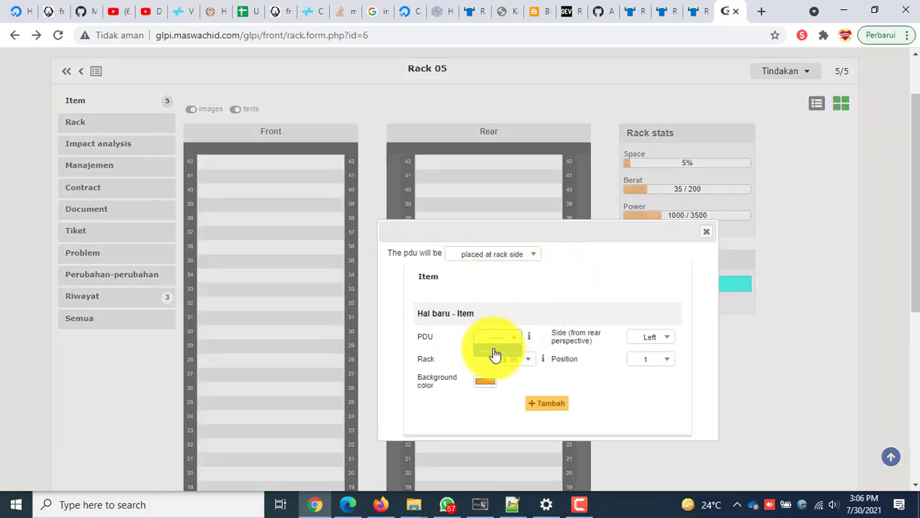
click(706, 232)
scroll(574, 339, down, 5)
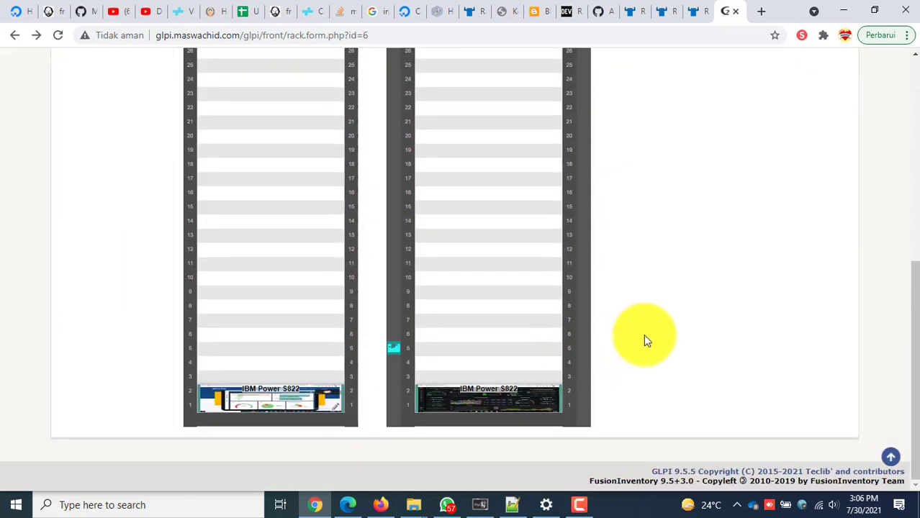
mouse_move(261, 393)
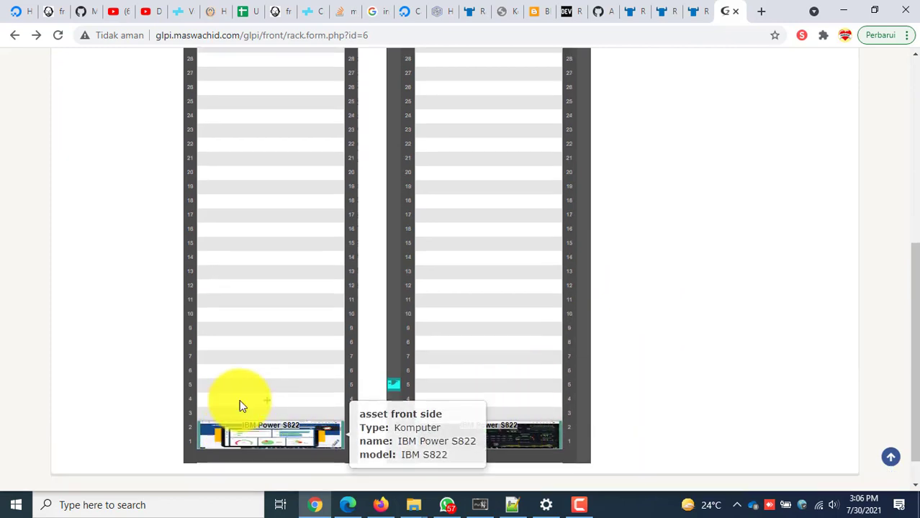
scroll(240, 401, up, 6)
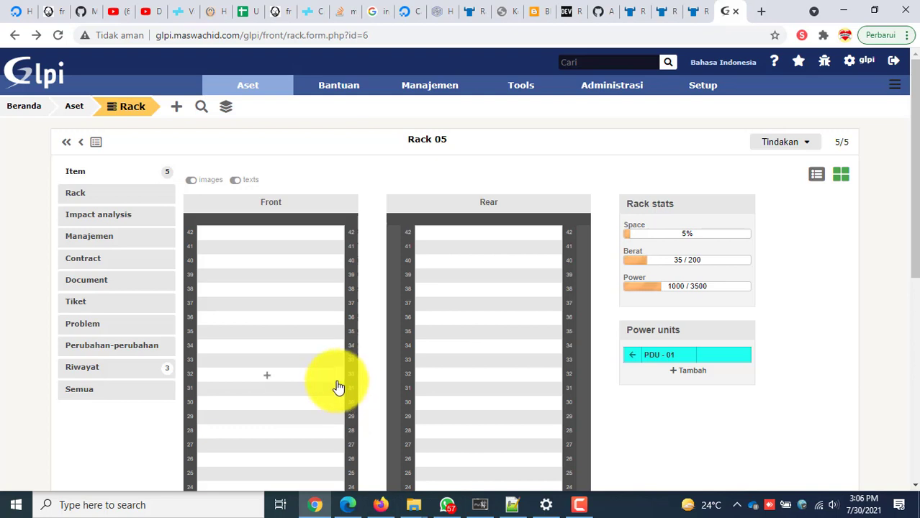
scroll(338, 389, down, 5)
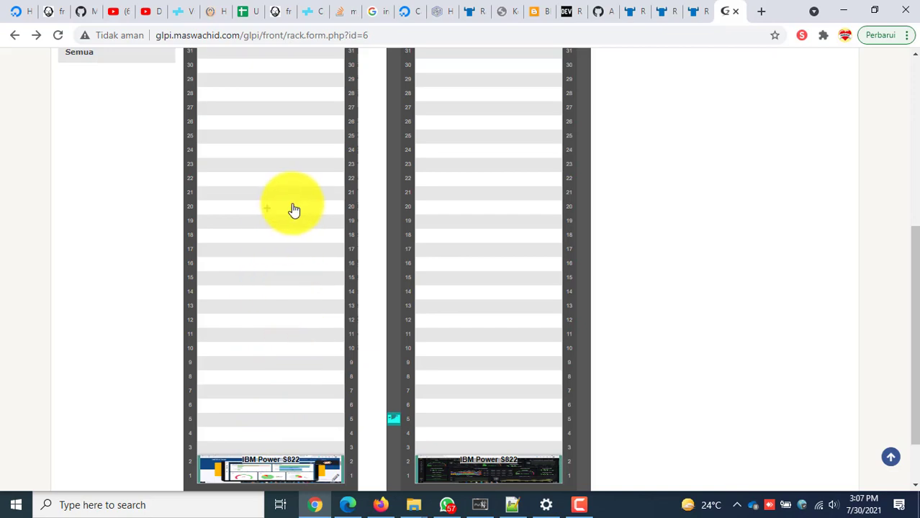
scroll(666, 334, down, 2)
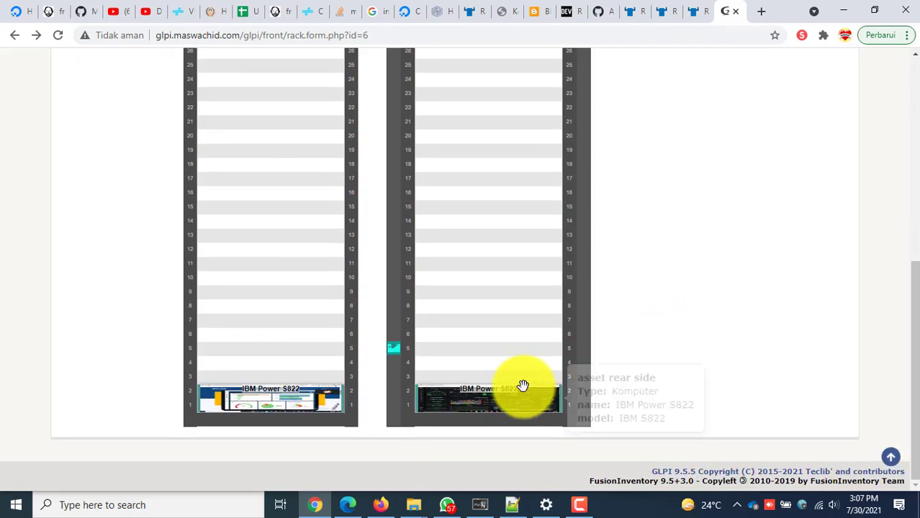
scroll(518, 383, up, 6)
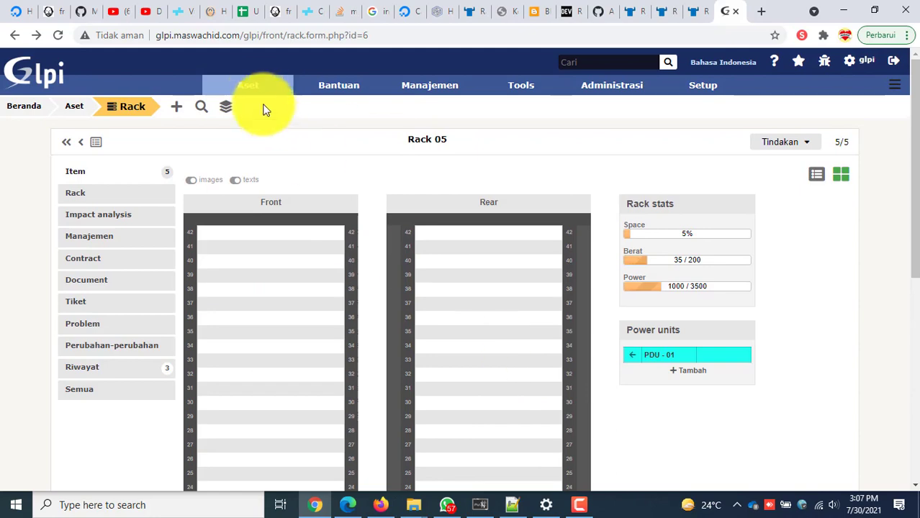
Return to the Beranda dashboard and find the Rack tile now showing 5 racks.
click(29, 107)
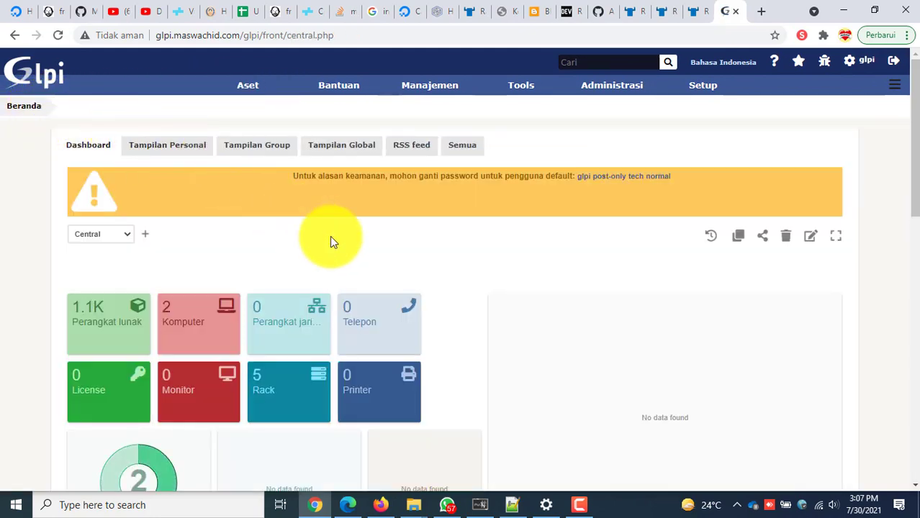
scroll(303, 286, down, 1)
scroll(180, 264, down, 1)
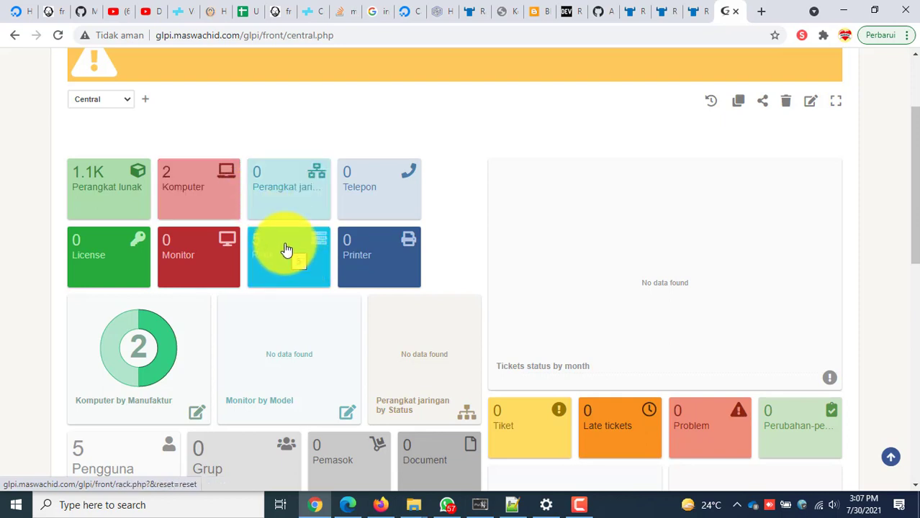
scroll(286, 249, down, 1)
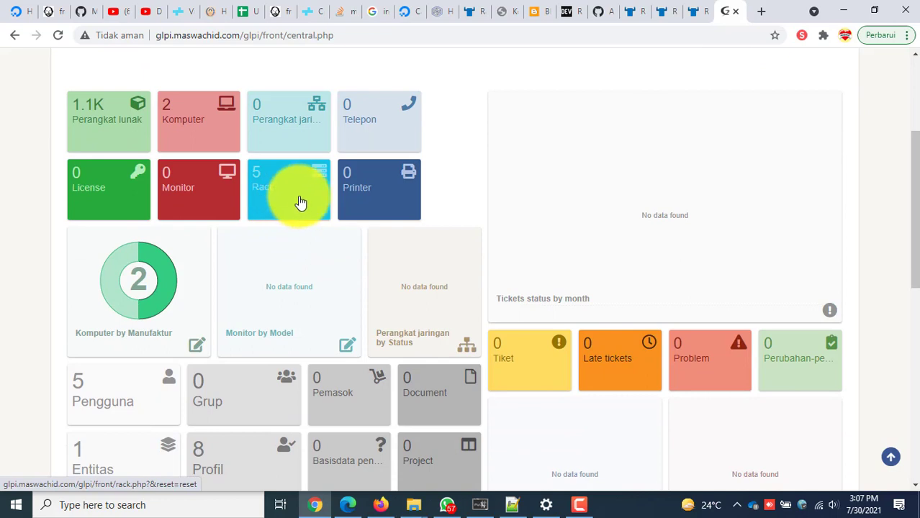
scroll(301, 200, down, 1)
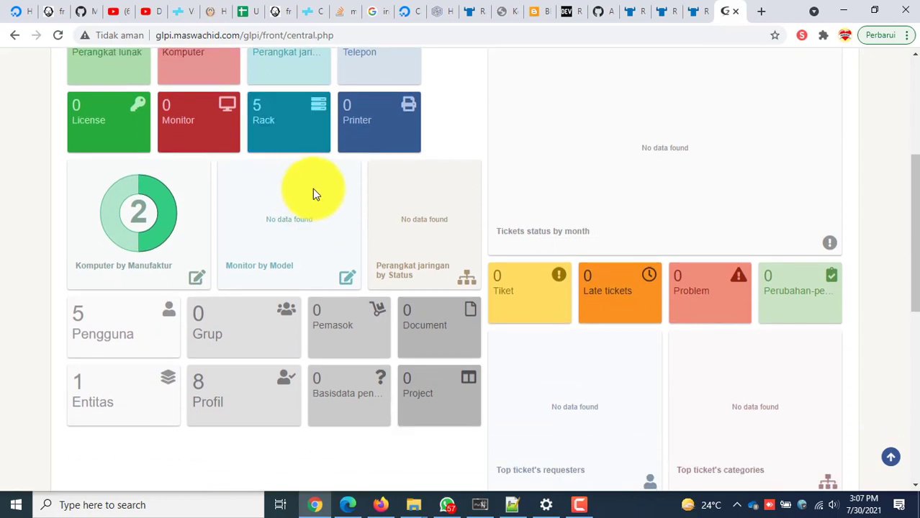
scroll(313, 158, up, 1)
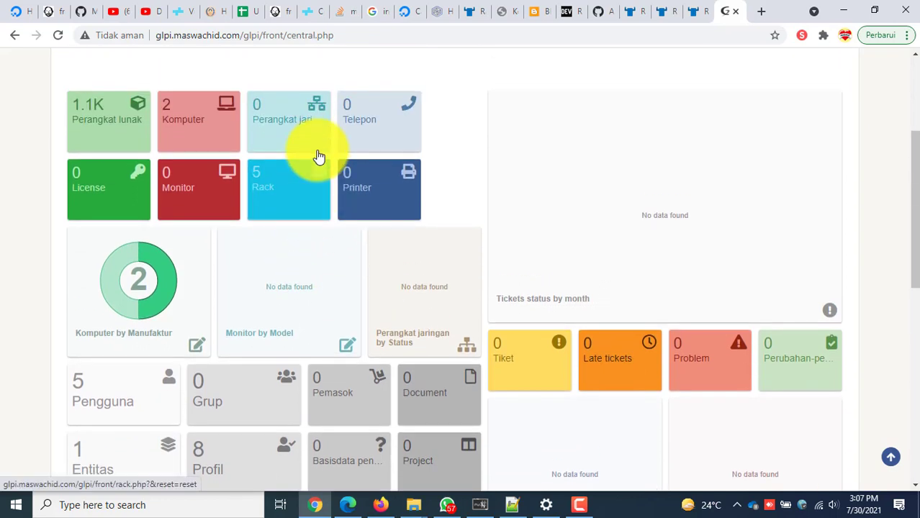
scroll(269, 132, up, 3)
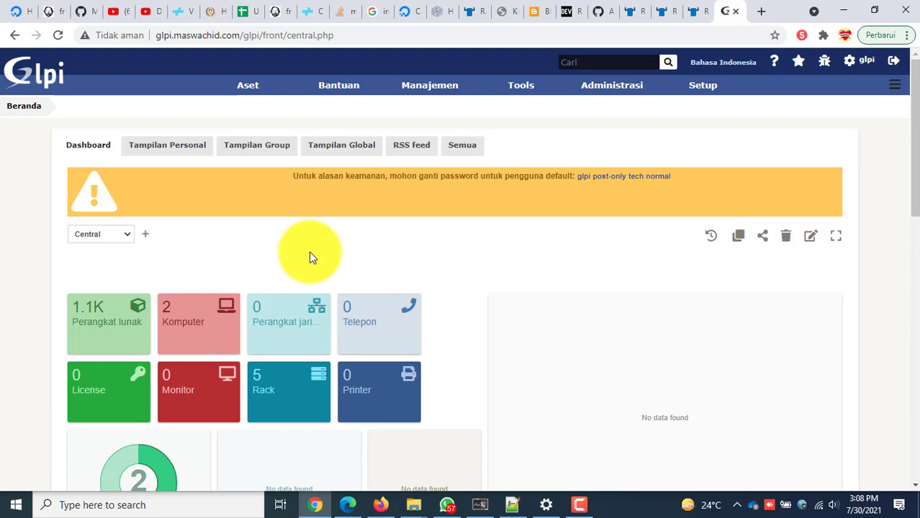
scroll(310, 256, down, 2)
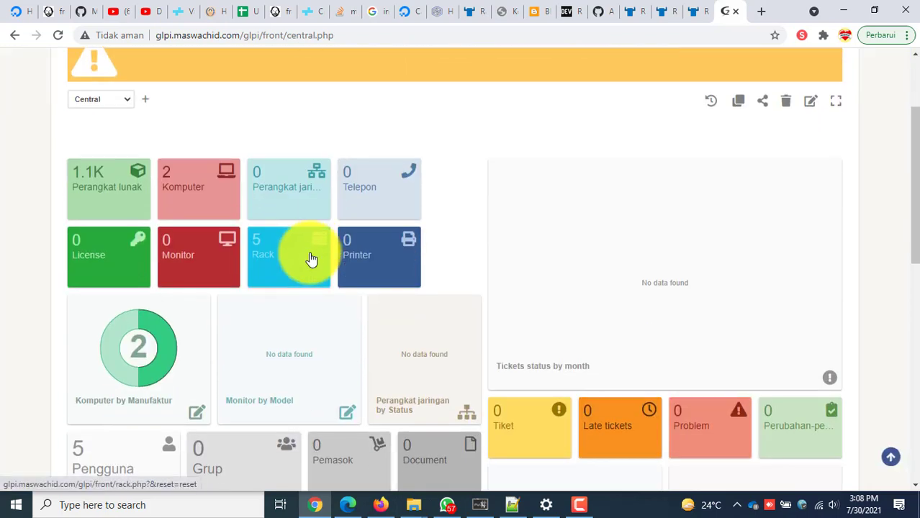